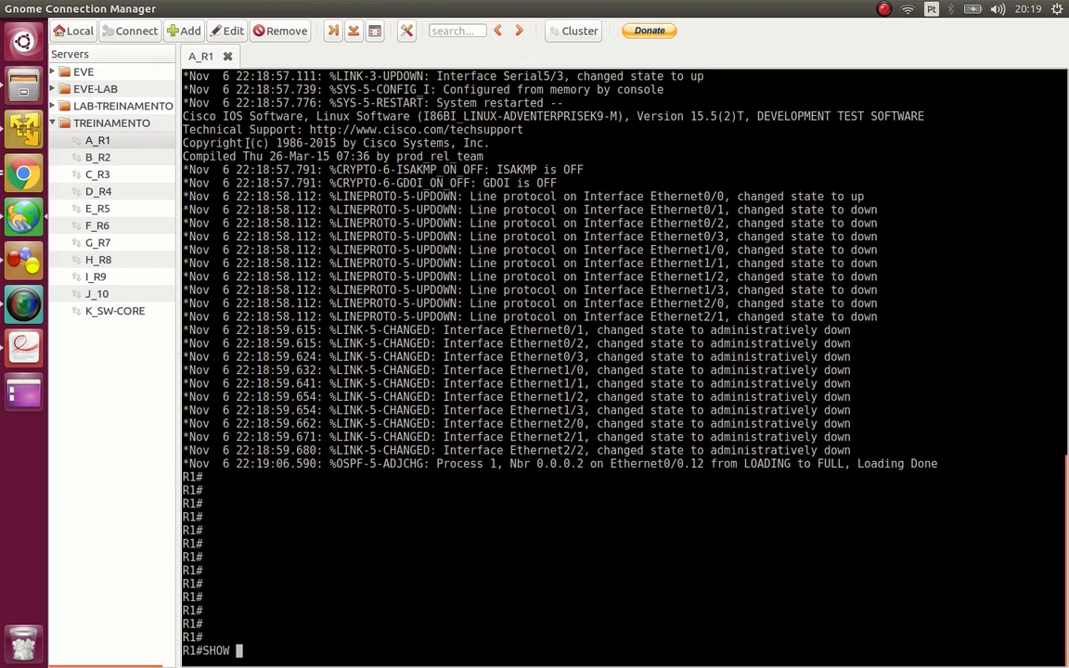
- Clear the half-entered command and list the router's interfaces with show ip int brief
{"action": "key", "text": "BackSpace"}
{"action": "key", "text": "BackSpace"}
{"action": "key", "text": "BackSpace"}
{"action": "key", "text": "BackSpace"}
{"action": "key", "text": "Return"}
{"action": "key", "text": "Return"}
{"action": "key", "text": "Return"}
{"action": "key", "text": "Return"}
{"action": "key", "text": "Return"}
{"action": "key", "text": "Return"}
{"action": "type", "text": "show ip int br"}
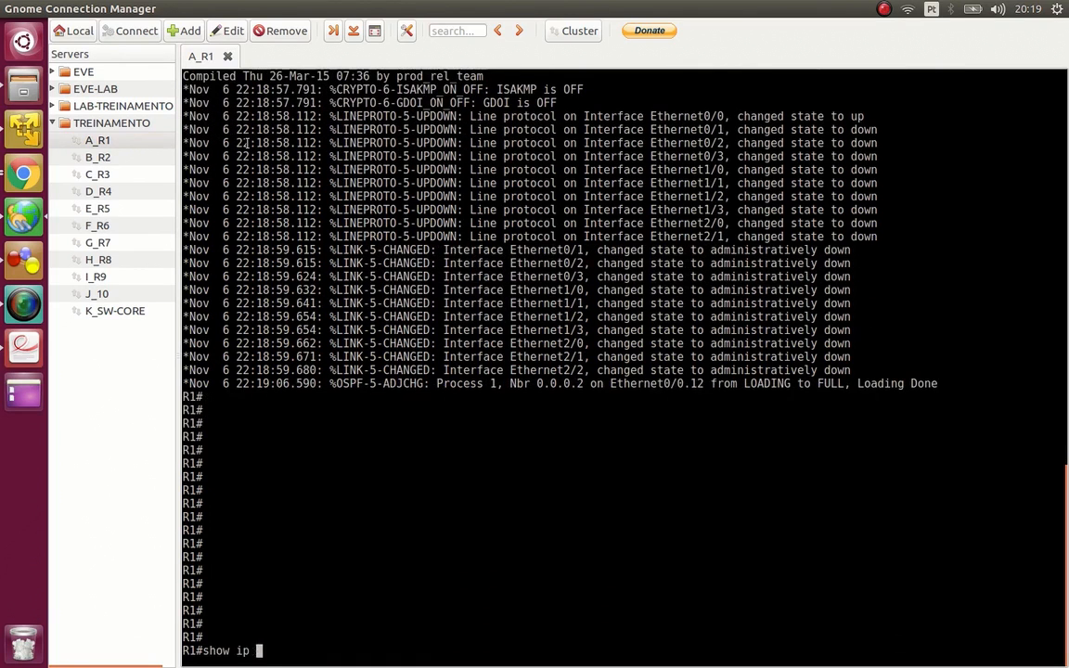
{"action": "key", "text": "Tab"}
{"action": "key", "text": "Return"}
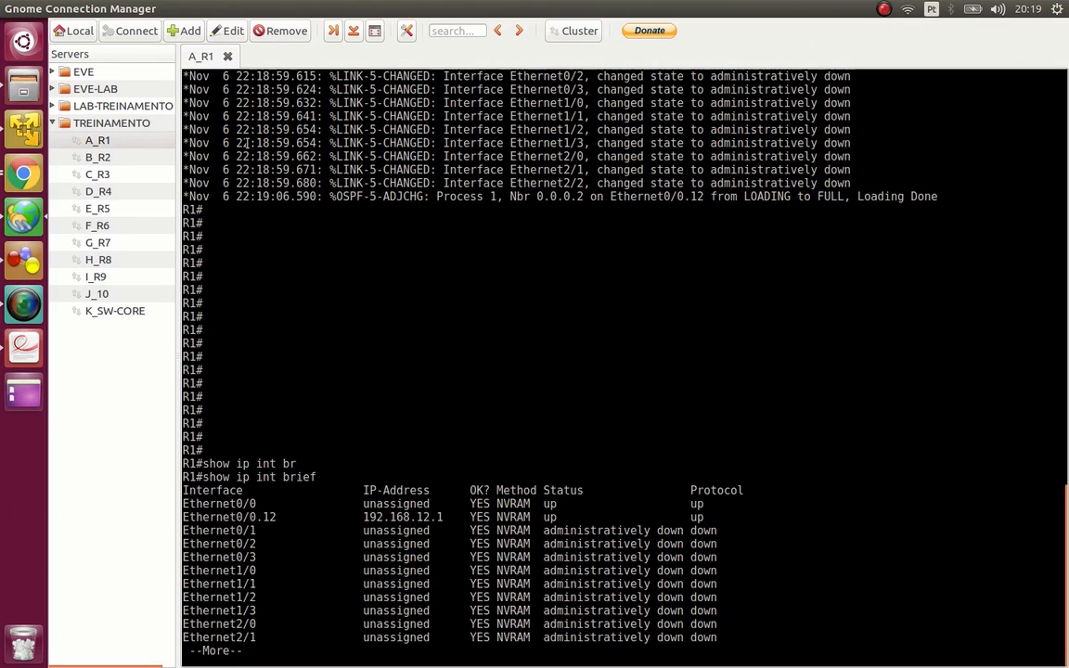
- Quit the paged output and list only interfaces with assigned addresses using show ip int brief | ex una
{"action": "key", "text": "q"}
{"action": "key", "text": "Up"}
{"action": "type", "text": "| ex"}
{"action": "key", "text": "BackSpace"}
{"action": "type", "text": "x una"}
{"action": "key", "text": "Return"}
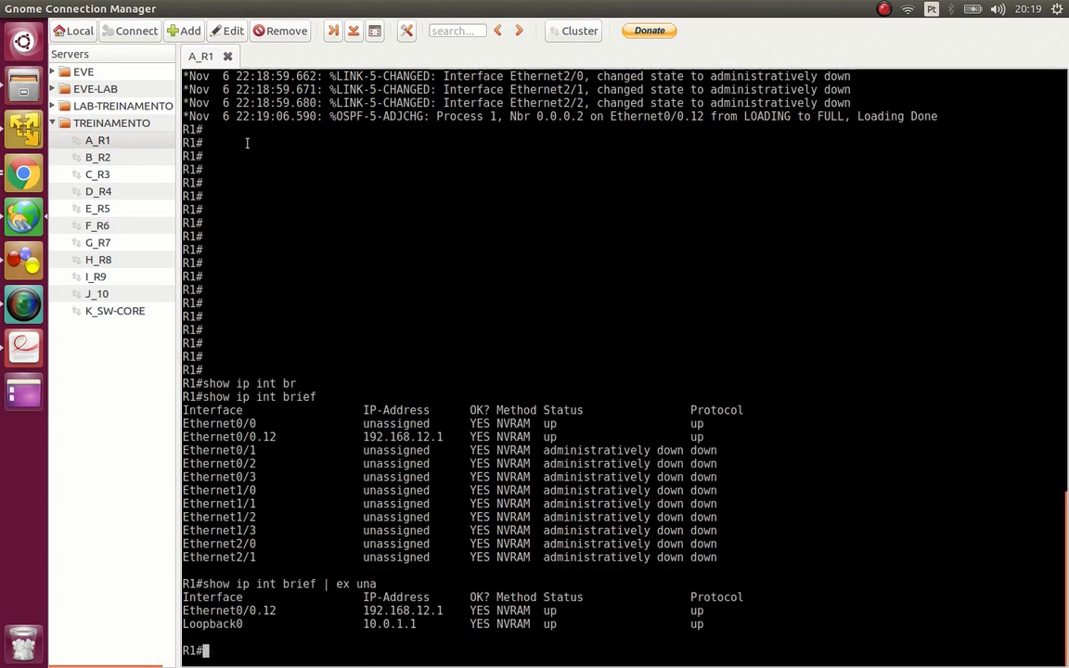
- Enter global configuration mode on R1 and remove the loopback 0 interface with no int lo0
{"action": "type", "text": "conf t"}
{"action": "key", "text": "Return"}
{"action": "type", "text": "no int lo0"}
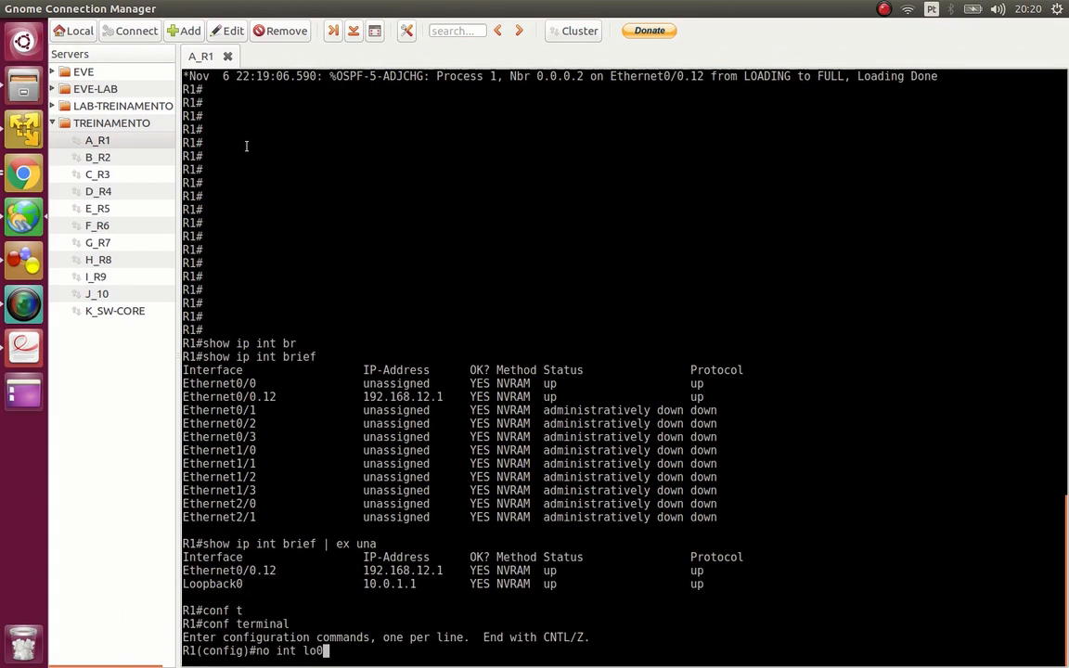
{"action": "key", "text": "Return"}
- Remove the Ethernet 0/0.12 subinterface with no int eth 0/0.12
{"action": "type", "text": "no int fas"}
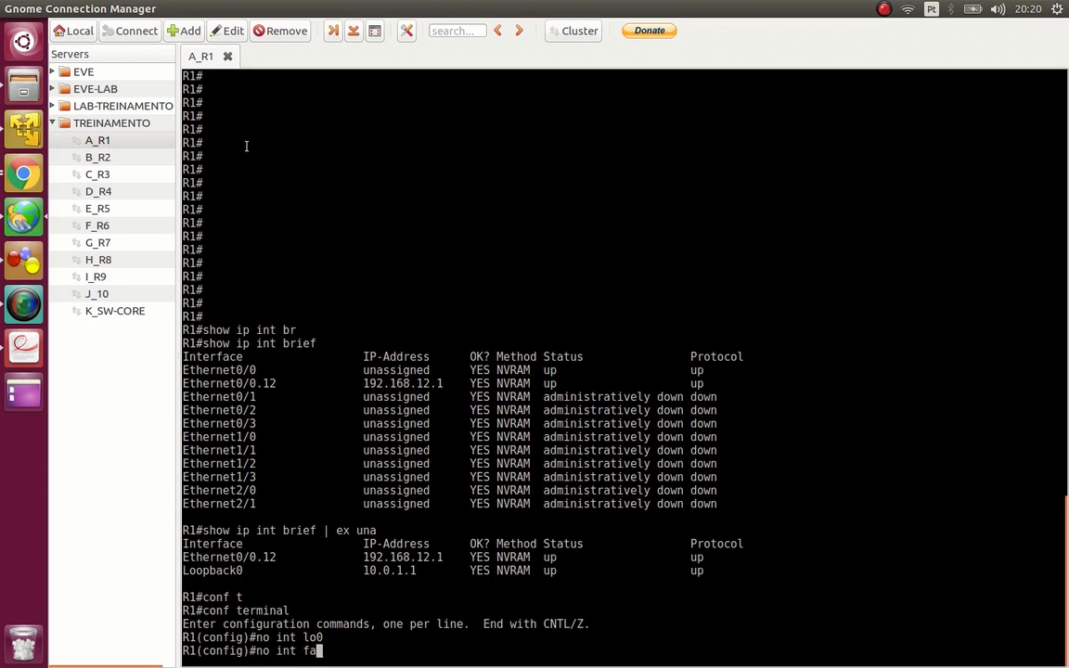
{"action": "key", "text": "BackSpace"}
{"action": "key", "text": "BackSpace"}
{"action": "key", "text": "BackSpace"}
{"action": "type", "text": "eth "}
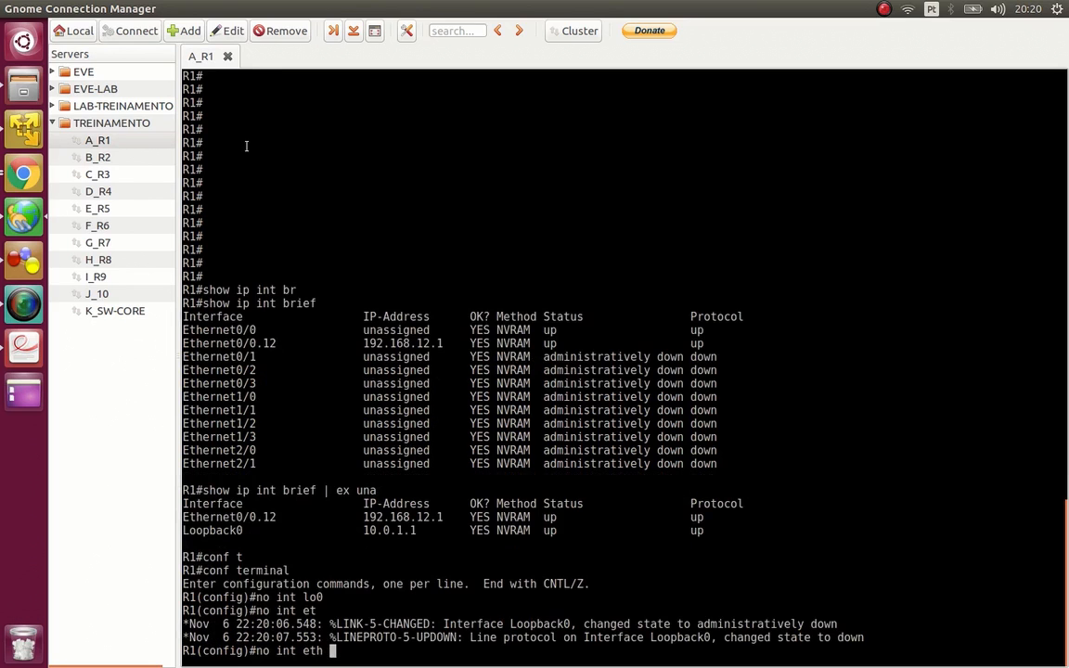
{"action": "type", "text": "0/0.12"}
{"action": "key", "text": "Return"}
{"action": "key", "text": "Return"}
{"action": "key", "text": "Return"}
{"action": "key", "text": "Return"}
{"action": "key", "text": "Return"}
- Remove OSPF process 1 from the router with no router ospf 1
{"action": "type", "text": "no router ospf 1"}
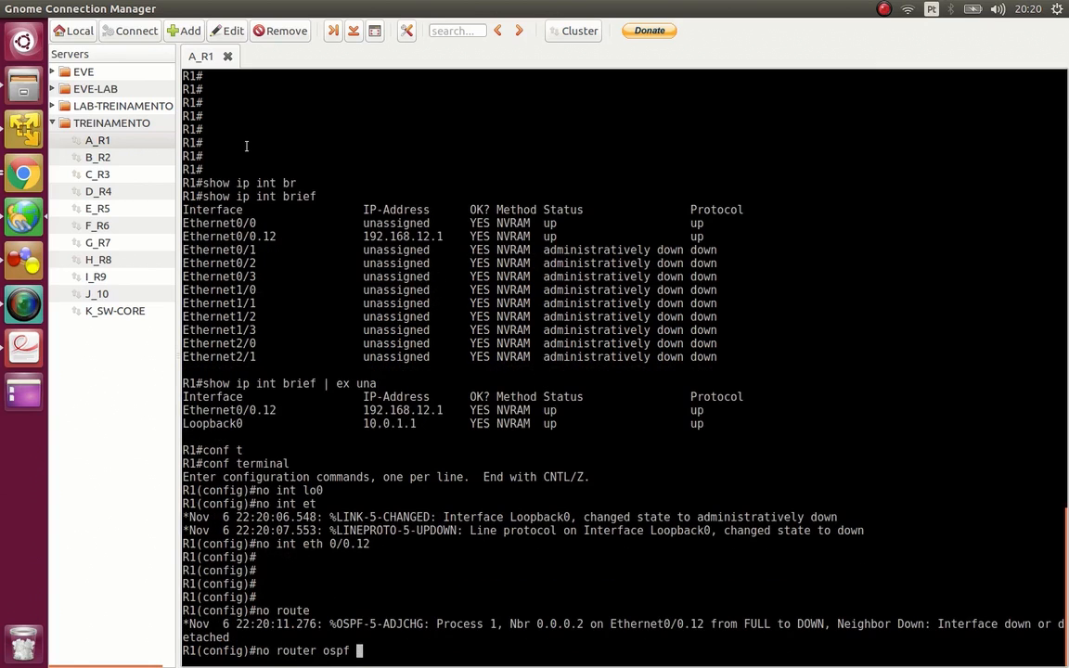
{"action": "key", "text": "Return"}
- Check the configured routing protocols from configuration mode with do show ip proto
{"action": "type", "text": "do show ip proto"}
{"action": "key", "text": "Return"}
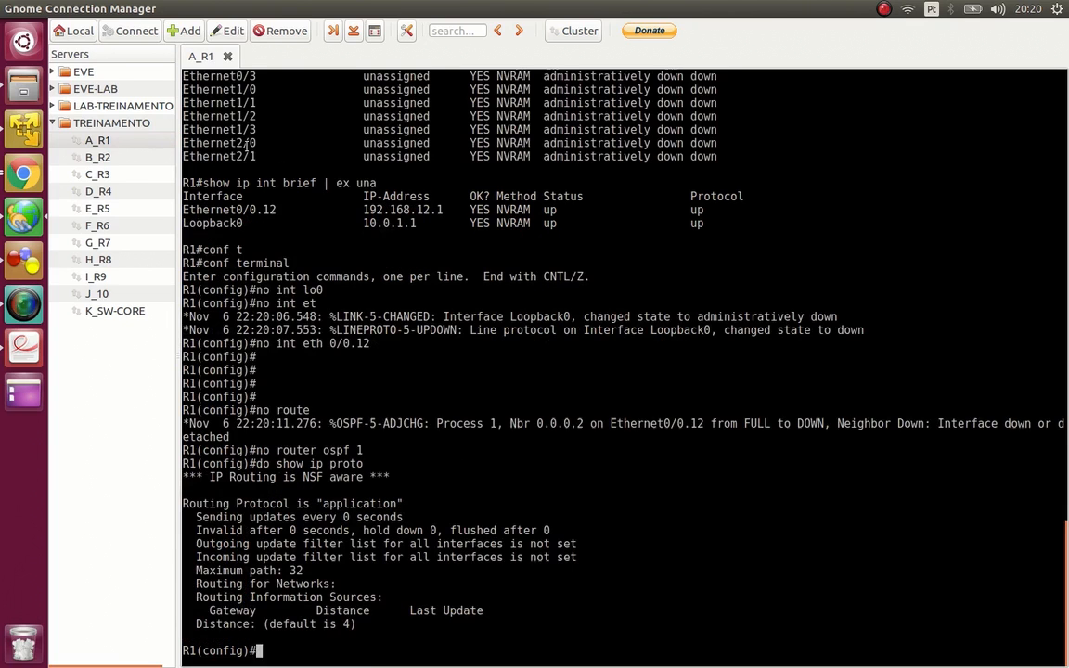
- List the OSPF interfaces from configuration mode, excluding unassigned ones, with do show ip ospf int br | ex una
{"action": "type", "text": "show ip ospf int br"}
{"action": "key", "text": "Return"}
{"action": "key", "text": "Up"}
{"action": "type", "text": "| ex un"}
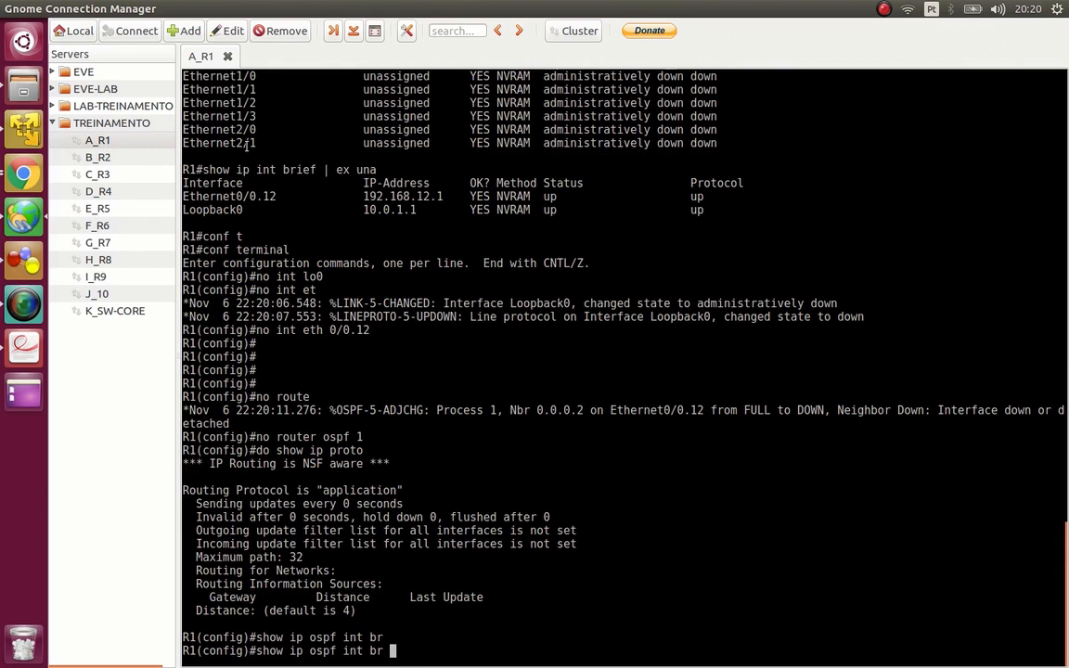
{"action": "type", "text": "a"}
{"action": "key", "text": "Return"}
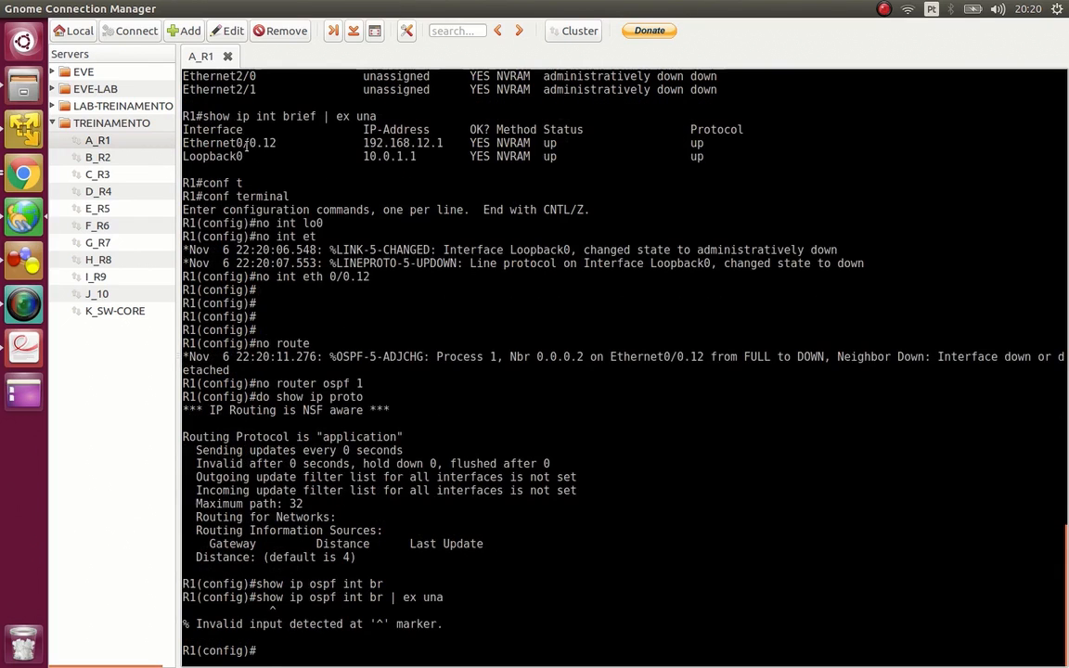
{"action": "key", "text": "Up"}
{"action": "key", "text": "ctrl+a"}
{"action": "type", "text": "do"}
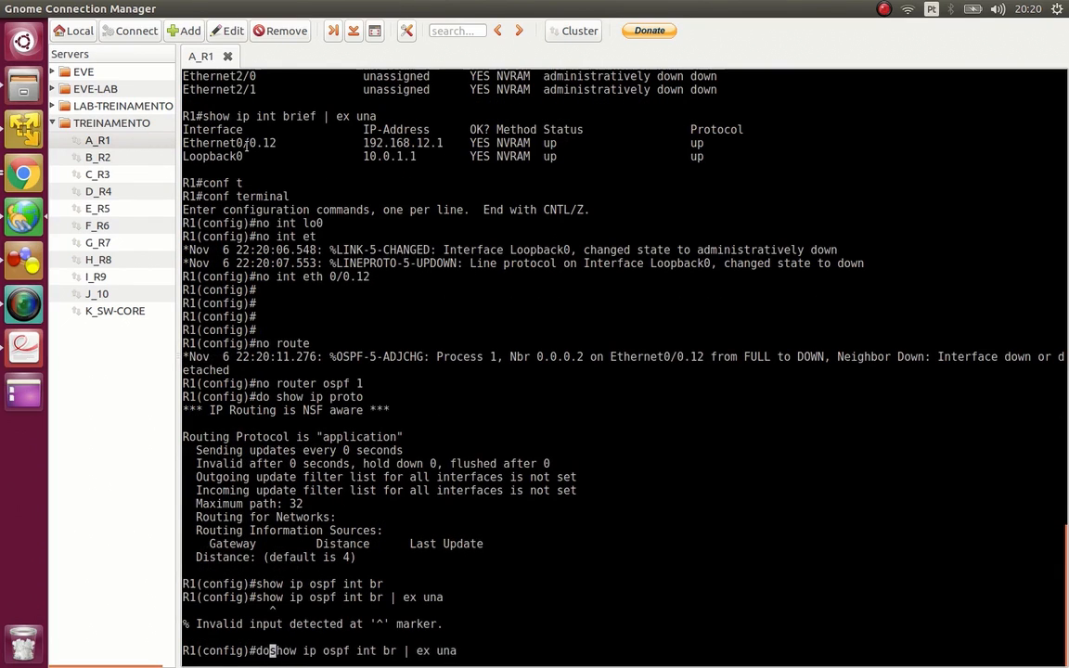
{"action": "key", "text": "Return"}
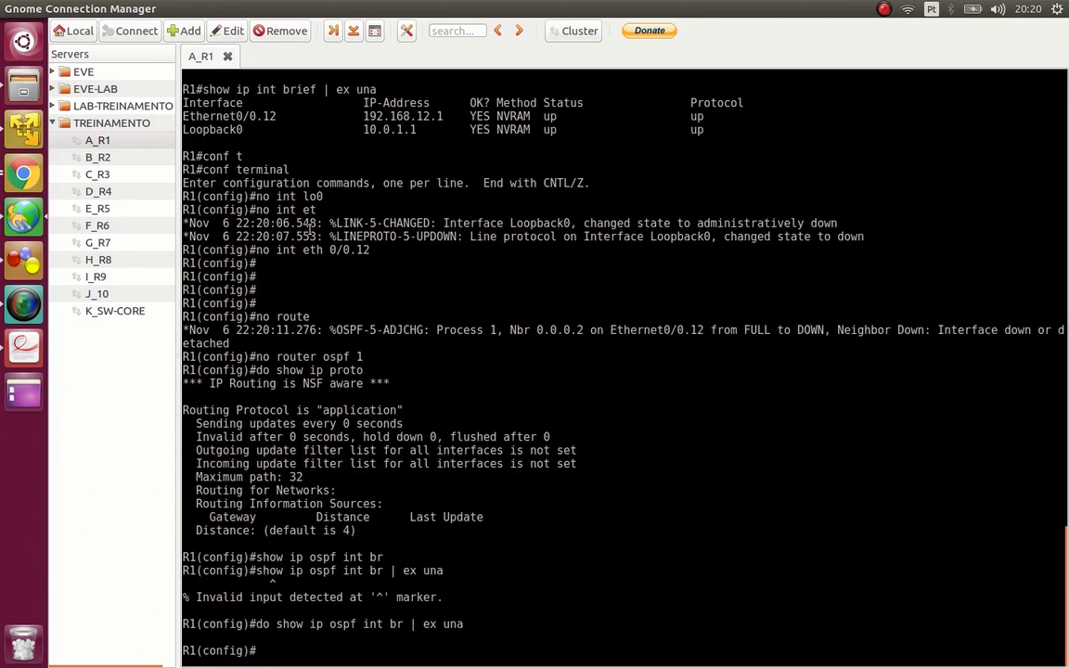
- Save the running configuration with do wr and add blank prompt lines below it
{"action": "type", "text": "do wr"}
{"action": "key", "text": "Return"}
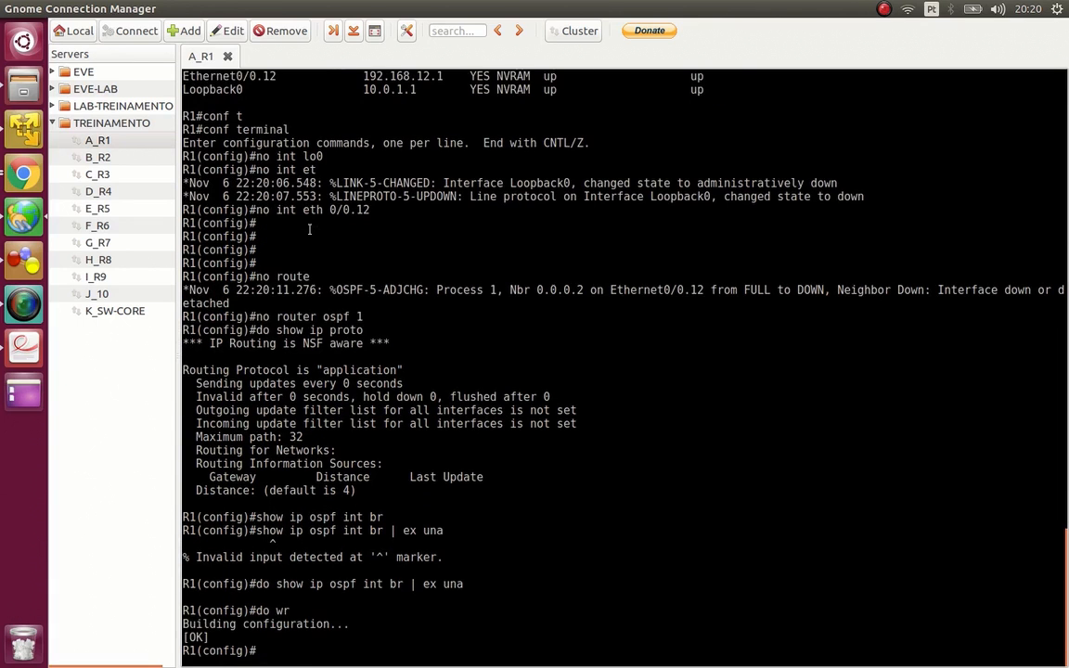
{"action": "key", "text": "Return"}
{"action": "key", "text": "Return"}
{"action": "key", "text": "Return"}
{"action": "key", "text": "Return"}
{"action": "key", "text": "Return"}
{"action": "key", "text": "Return"}
{"action": "key", "text": "Return"}
{"action": "key", "text": "Return"}
{"action": "key", "text": "Return"}
{"action": "key", "text": "Return"}
{"action": "key", "text": "Return"}
{"action": "key", "text": "Return"}
{"action": "key", "text": "Return"}
{"action": "key", "text": "Return"}
{"action": "key", "text": "Return"}
{"action": "key", "text": "Return"}
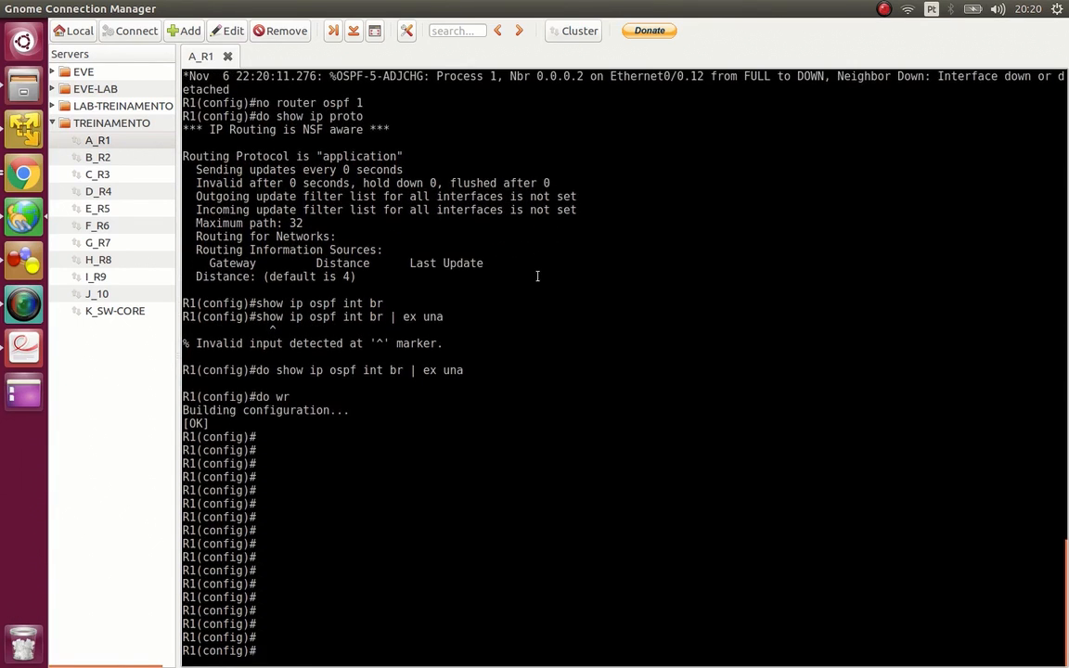
- Start OSPF process 1 with router ospf 1 and highlight parts of the logged OSPF message code
{"action": "type", "text": "router ospf 1"}
{"action": "key", "text": "Return"}
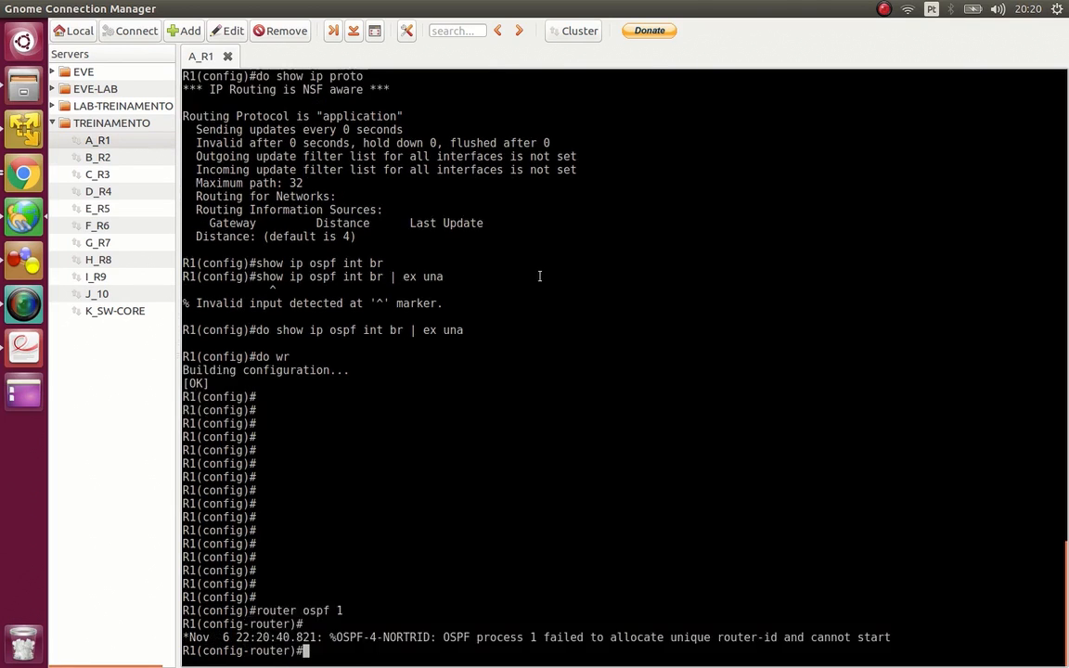
{"action": "left_click_drag", "start_coordinate": [430, 637], "coordinate": [385, 636]}
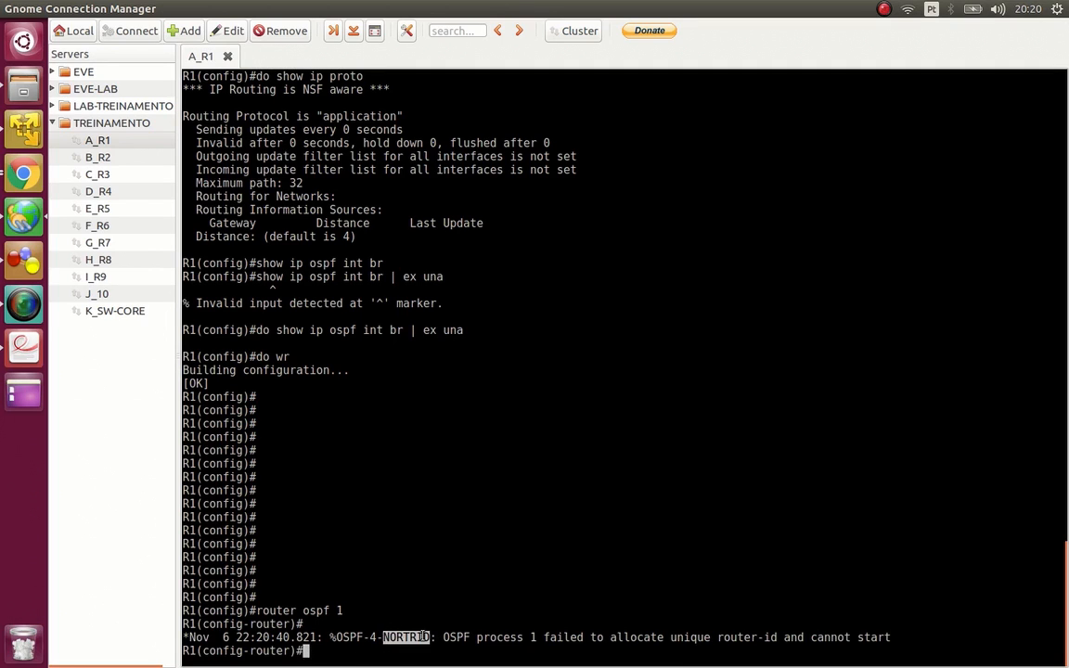
{"action": "double_click", "coordinate": [388, 636]}
{"action": "left_click_drag", "start_coordinate": [363, 638], "coordinate": [336, 636]}
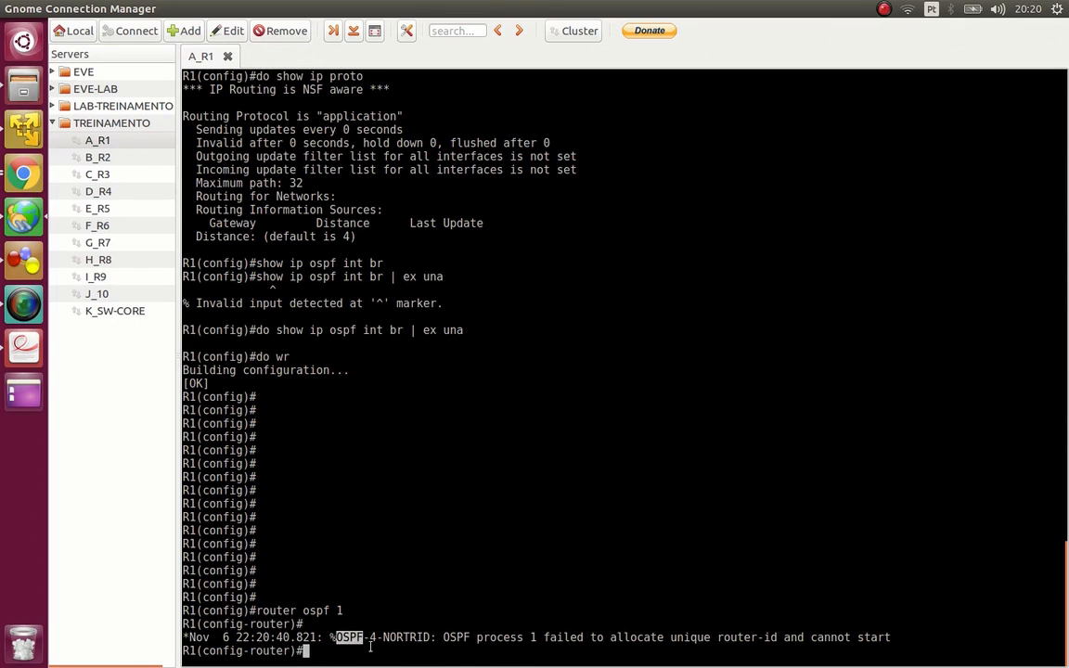
- Set the OSPF router ID to 0.0.0.1 with the router-id command
{"action": "type", "text": "router"}
{"action": "key", "text": "Tab"}
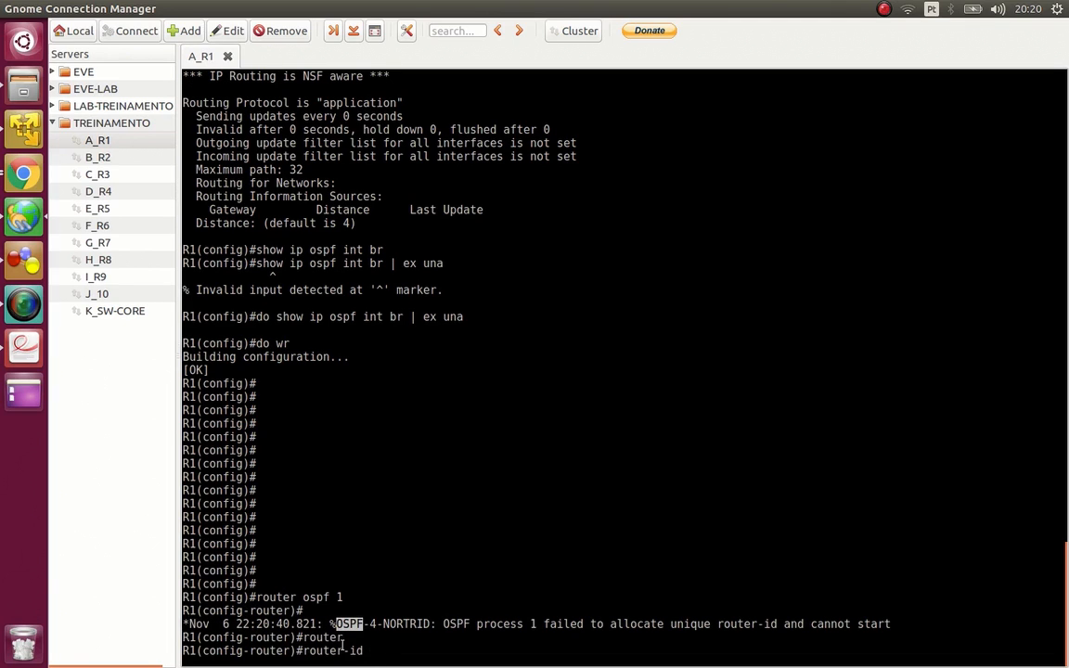
{"action": "double_click", "coordinate": [343, 650]}
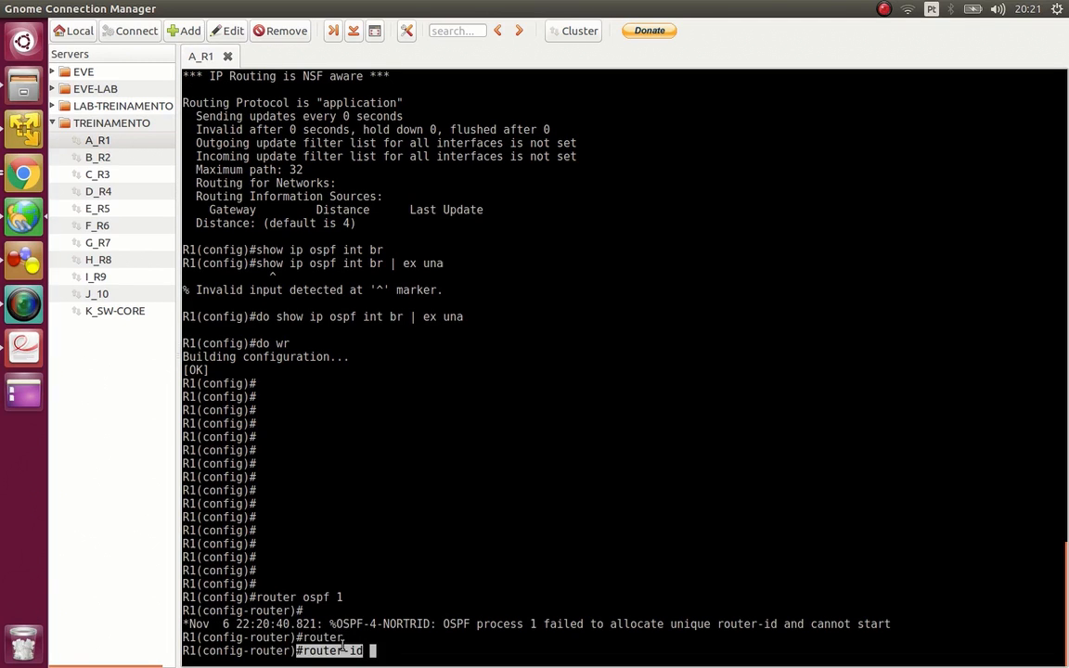
{"action": "type", "text": "0.0.0.1"}
{"action": "double_click", "coordinate": [400, 647]}
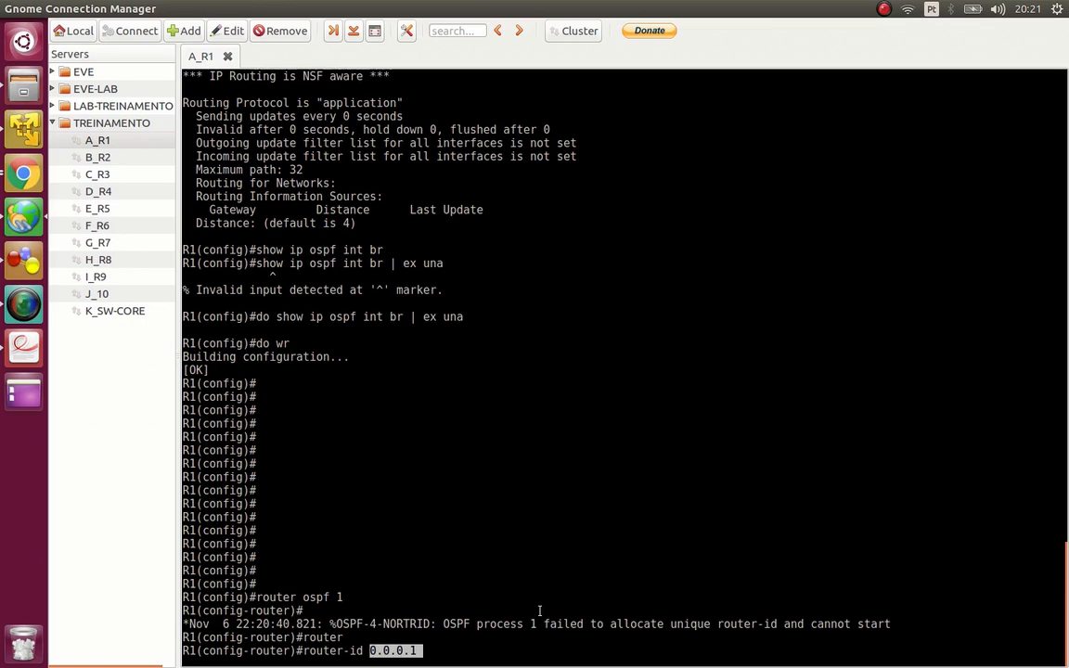
{"action": "key", "text": "Return"}
- Review the OSPF process's router ID through the complete output of do show ip proto
{"action": "type", "text": "do show ip proto"}
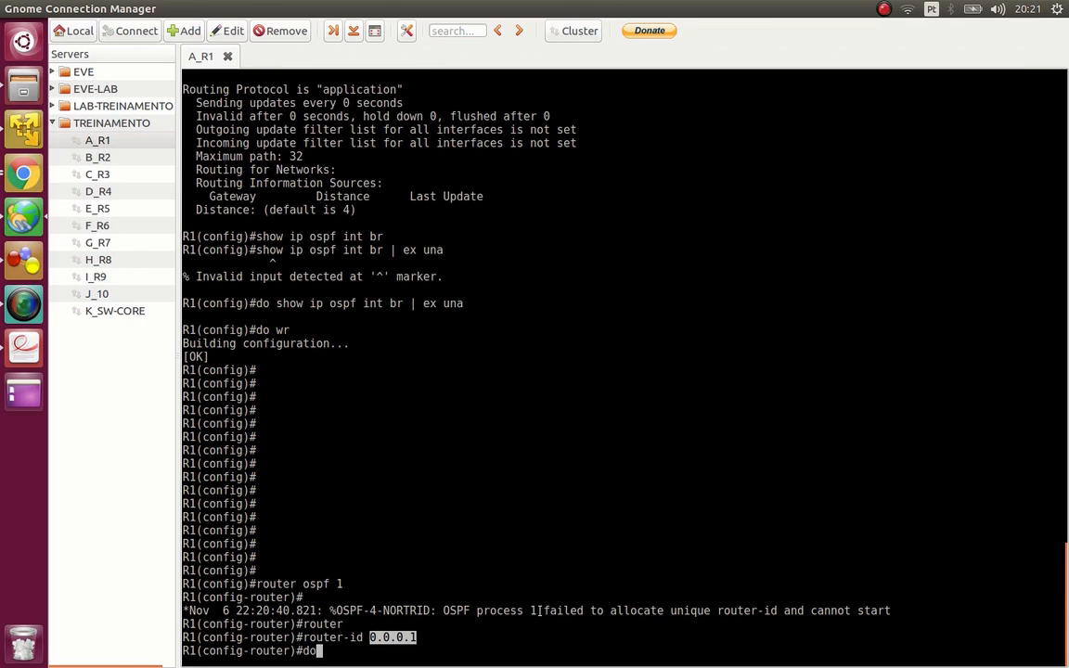
{"action": "key", "text": "Return"}
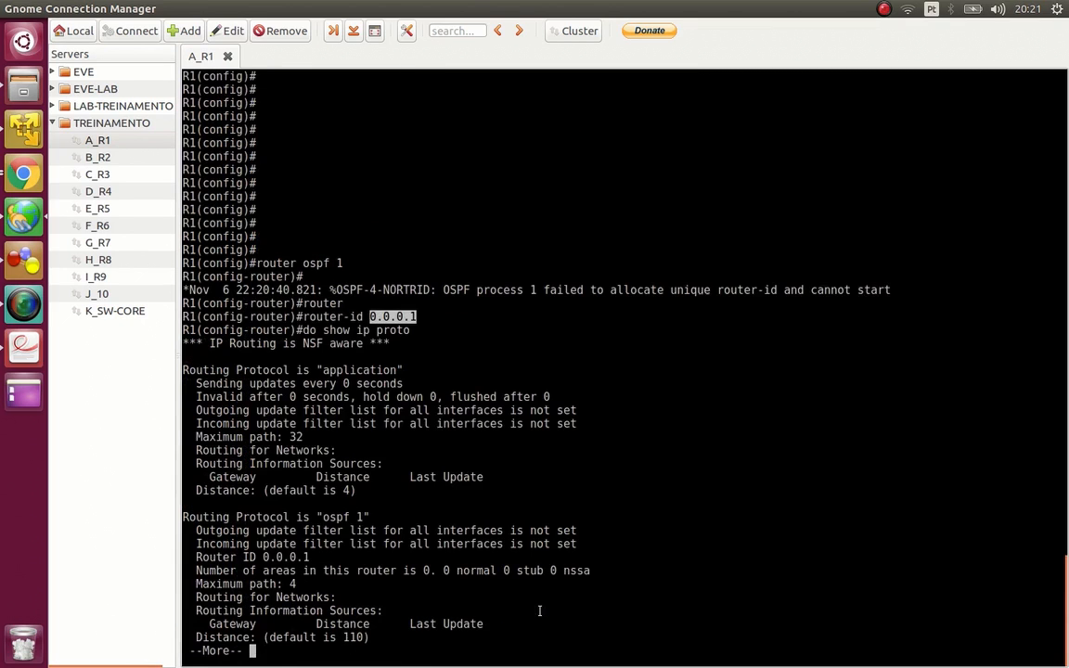
{"action": "key", "text": "space"}
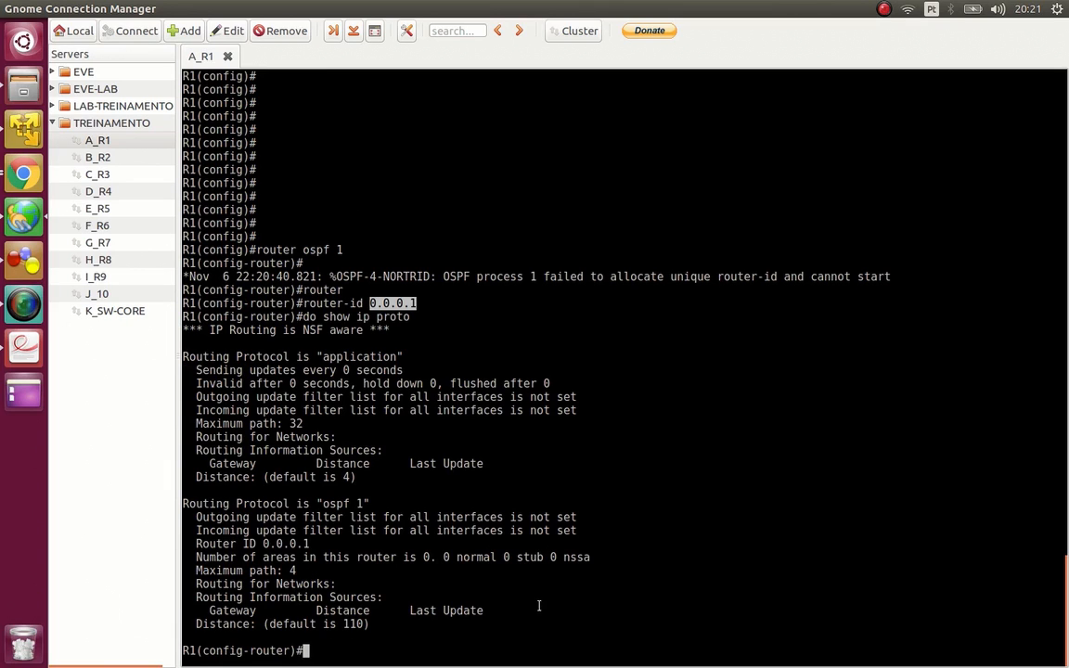
- Check for interfaces with assigned addresses using do show ip int br | ex una
{"action": "type", "text": "doi s"}
{"action": "key", "text": "BackSpace"}
{"action": "key", "text": "BackSpace"}
{"action": "key", "text": "BackSpace"}
{"action": "key", "text": "BackSpace"}
{"action": "key", "text": "BackSpace"}
{"action": "type", "text": "do show ip int br"}
{"action": "key", "text": "Return"}
{"action": "type", "text": "| ex una"}
{"action": "key", "text": "Return"}
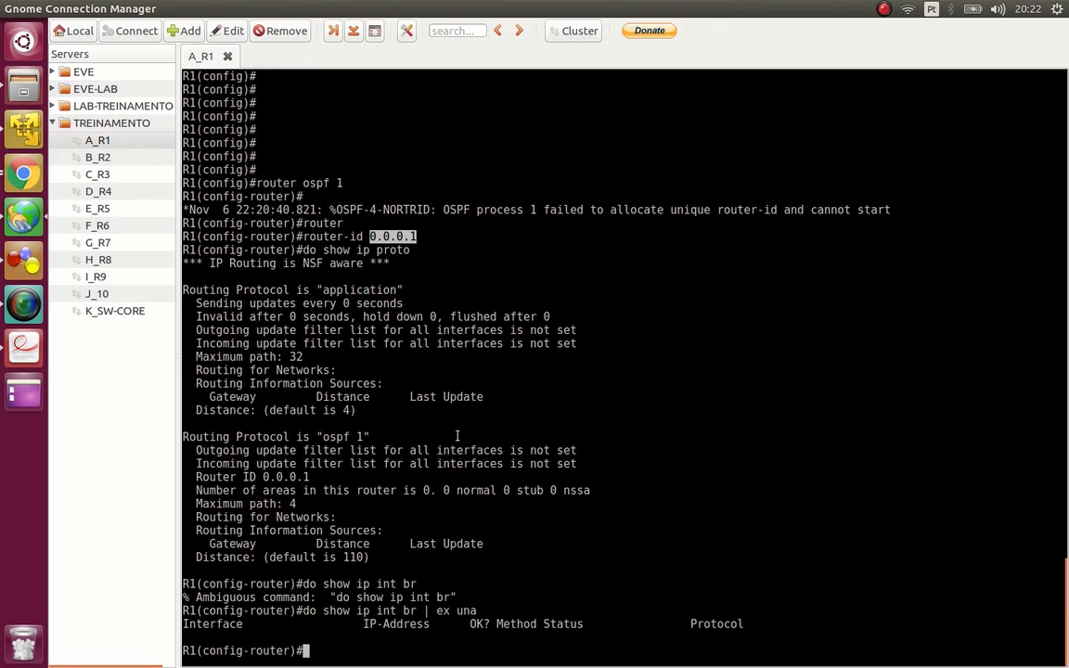
- Highlight the router ID in the protocol output and ping 0.0.0.1 from configuration mode
{"action": "double_click", "coordinate": [274, 477]}
{"action": "type", "text": "do int"}
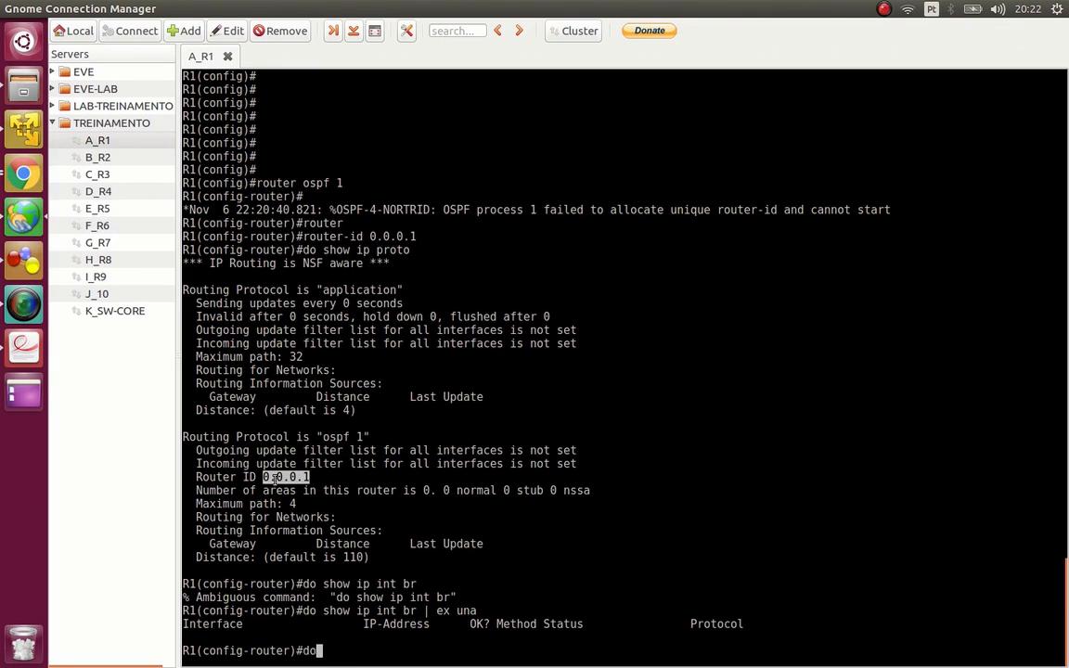
{"action": "key", "text": "BackSpace"}
{"action": "key", "text": "BackSpace"}
{"action": "key", "text": "BackSpace"}
{"action": "type", "text": "ping"}
{"action": "left_click", "coordinate": [274, 477]}
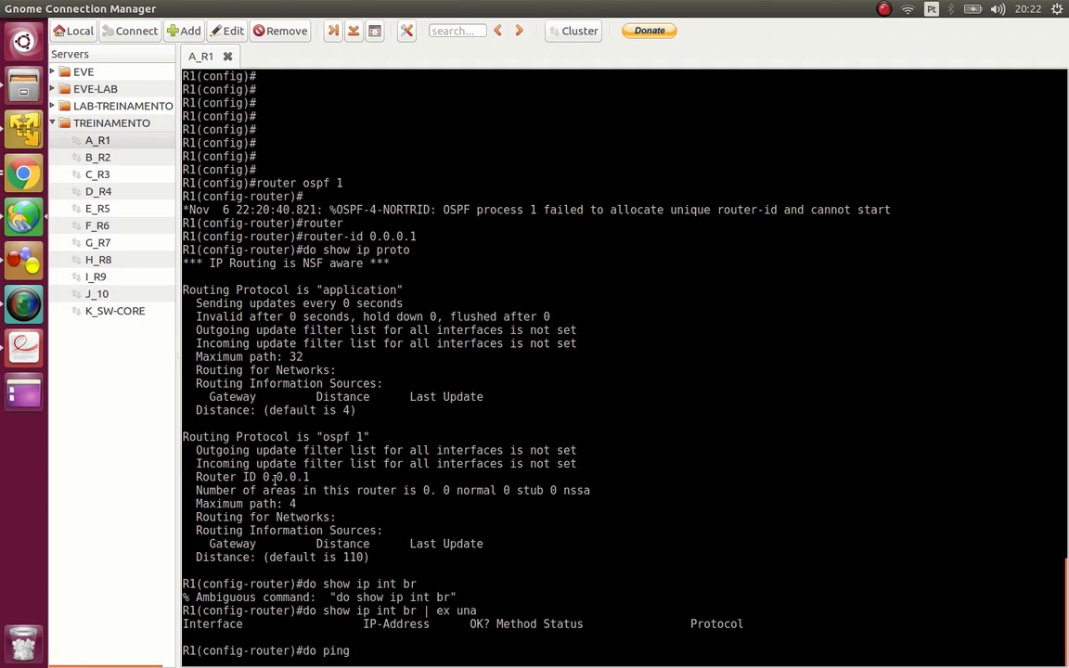
{"action": "left_click_drag", "start_coordinate": [274, 477], "coordinate": [377, 463]}
{"action": "type", "text": "0.0.0.1"}
{"action": "key", "text": "Return"}
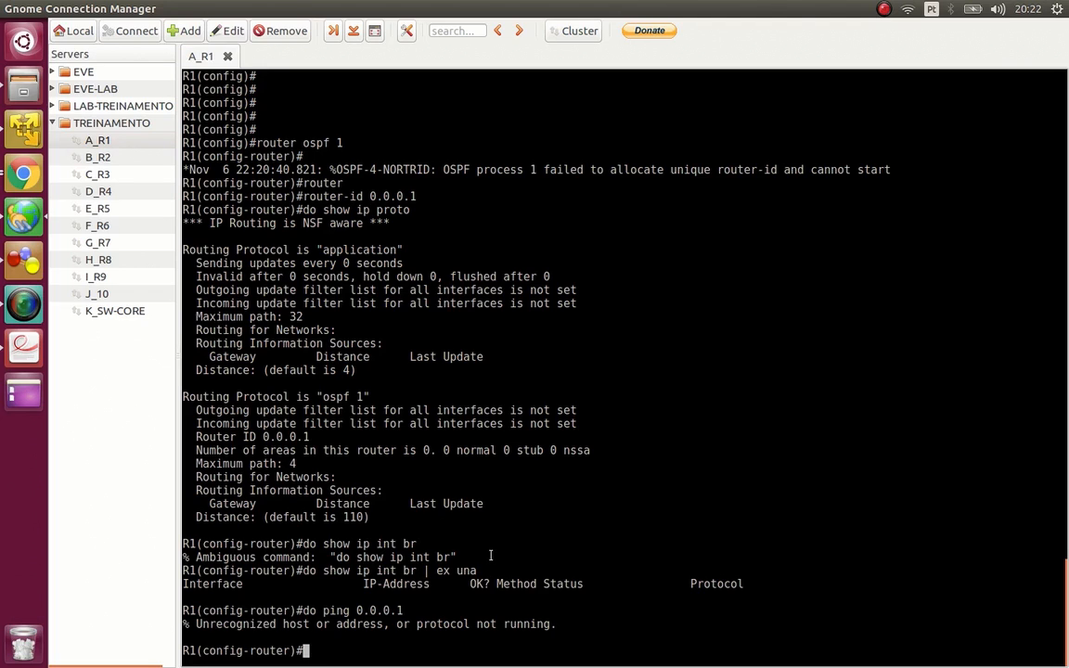
- Discard the started show command and create the loopback 0 interface with int lo0
{"action": "type", "text": "do show ip"}
{"action": "key", "text": "BackSpace"}
{"action": "key", "text": "BackSpace"}
{"action": "key", "text": "BackSpace"}
{"action": "key", "text": "BackSpace"}
{"action": "key", "text": "BackSpace"}
{"action": "key", "text": "BackSpace"}
{"action": "key", "text": "BackSpace"}
{"action": "key", "text": "BackSpace"}
{"action": "key", "text": "BackSpace"}
{"action": "key", "text": "BackSpace"}
{"action": "type", "text": "int lo0"}
{"action": "key", "text": "Return"}
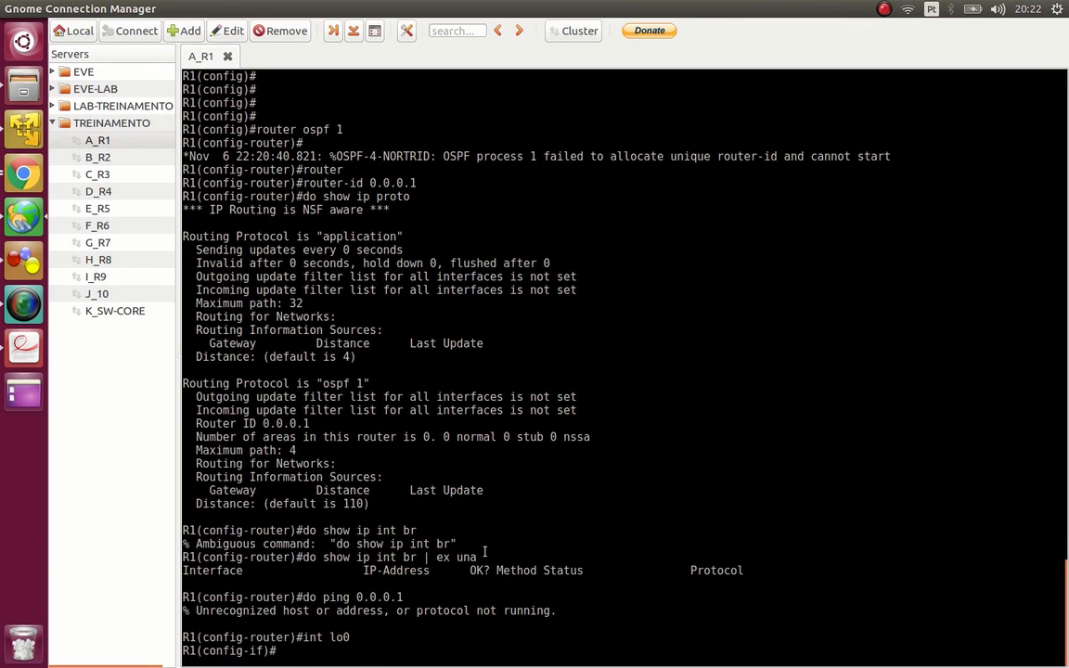
- Assign the IP address 1.1.1.1 with mask 255.255.255.255 to loopback 0
{"action": "type", "text": "ip add "}
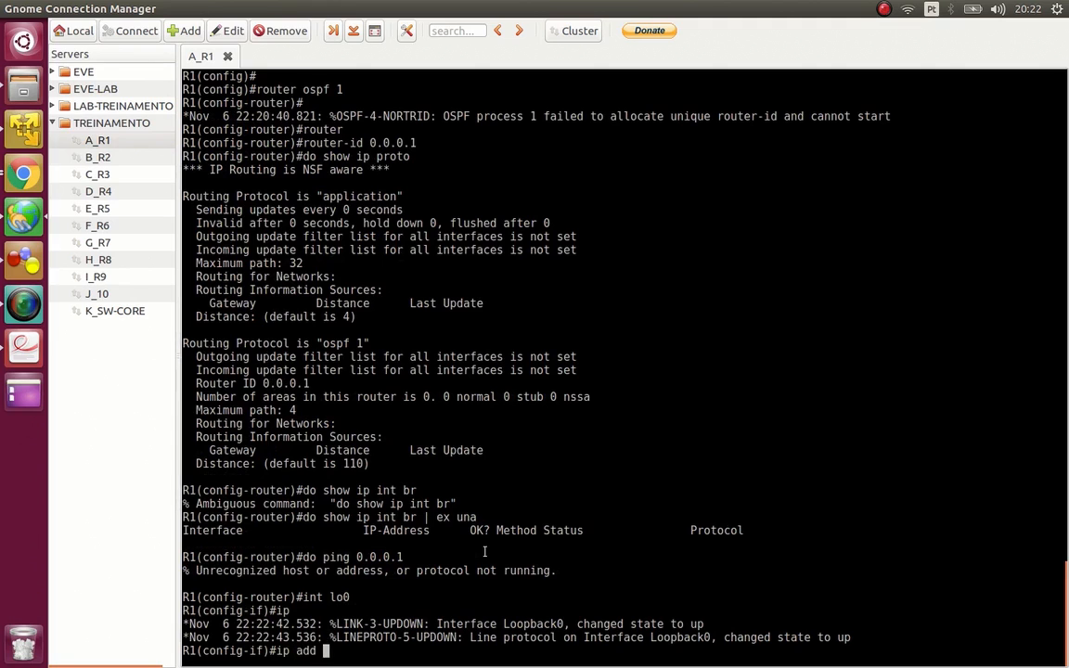
{"action": "type", "text": "1.1.1.1 255.255.255.255"}
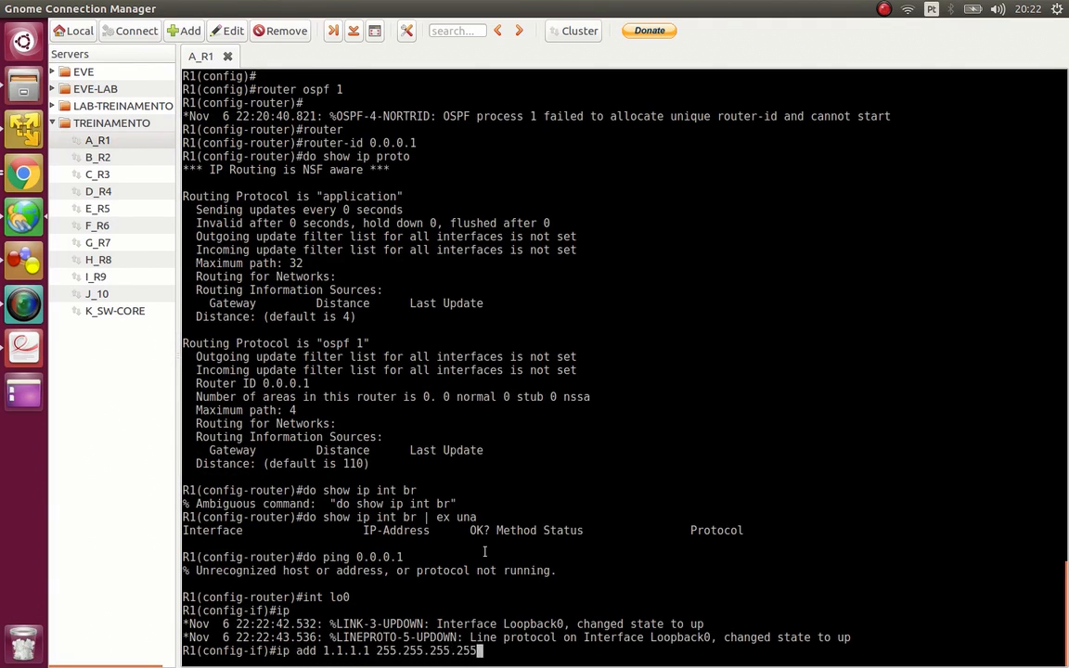
{"action": "key", "text": "Return"}
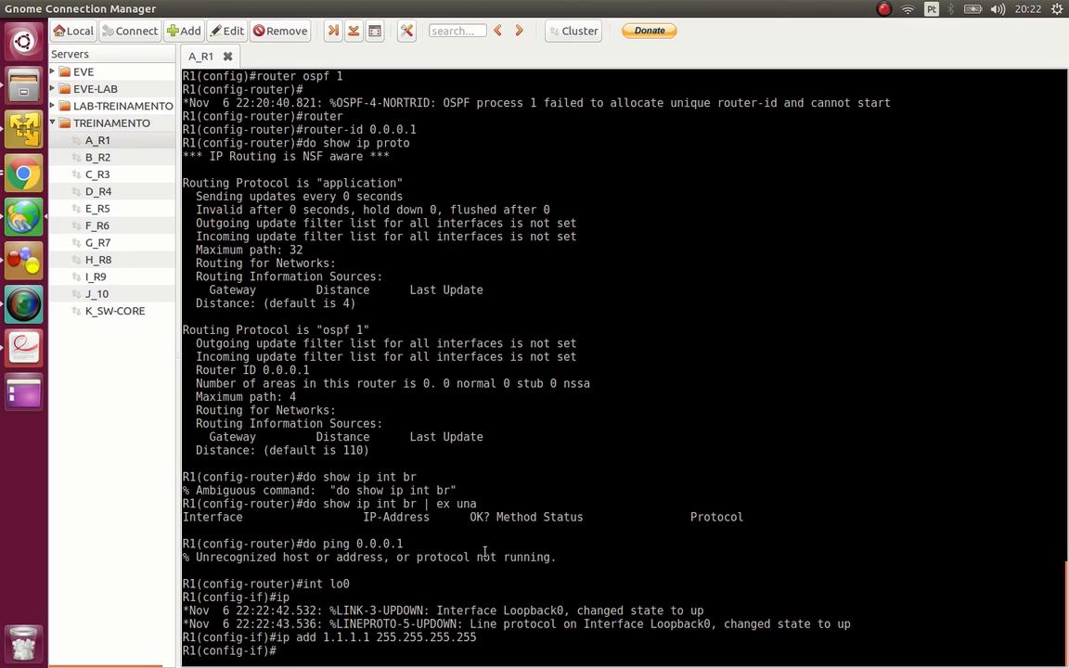
- Show the brief IP interface list in full and again filtered with | ex una
{"action": "type", "text": "do show ip int br"}
{"action": "key", "text": "Return"}
{"action": "key", "text": "q"}
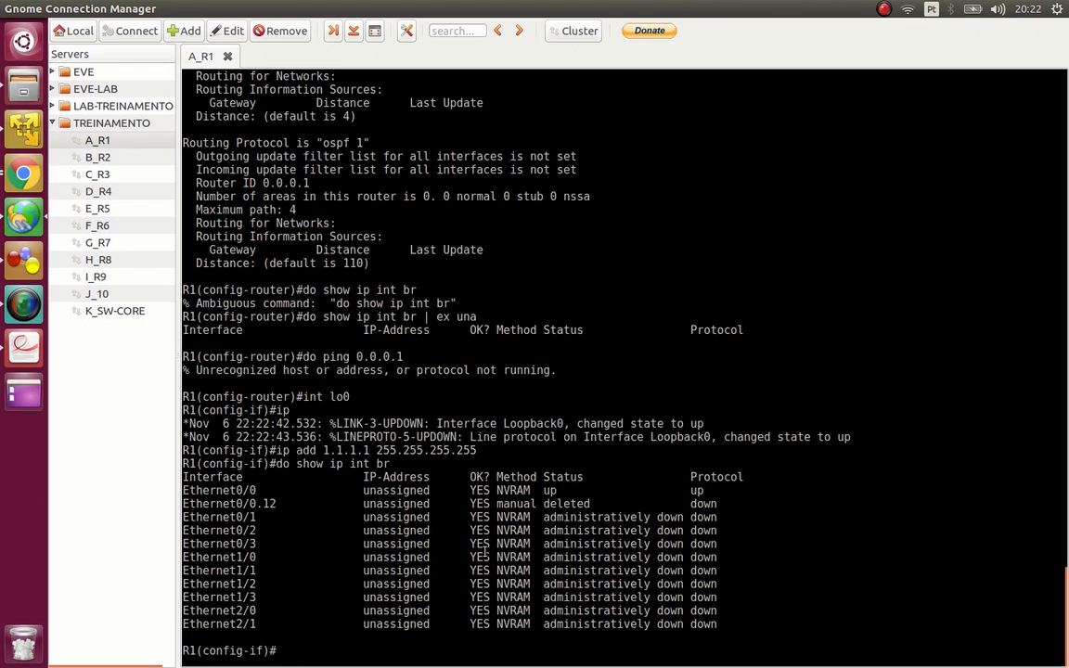
{"action": "type", "text": "do show ip int"}
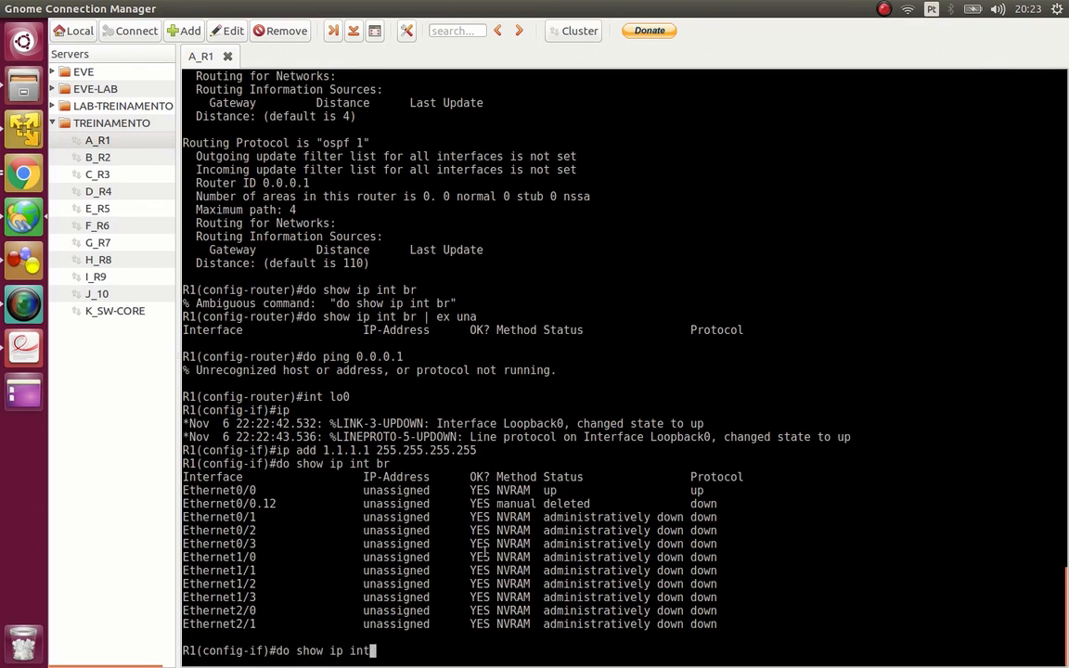
{"action": "type", "text": " br | ex una"}
{"action": "key", "text": "Return"}
- Shut down the loopback 0 interface with the shut command
{"action": "type", "text": "int"}
{"action": "key", "text": "BackSpace"}
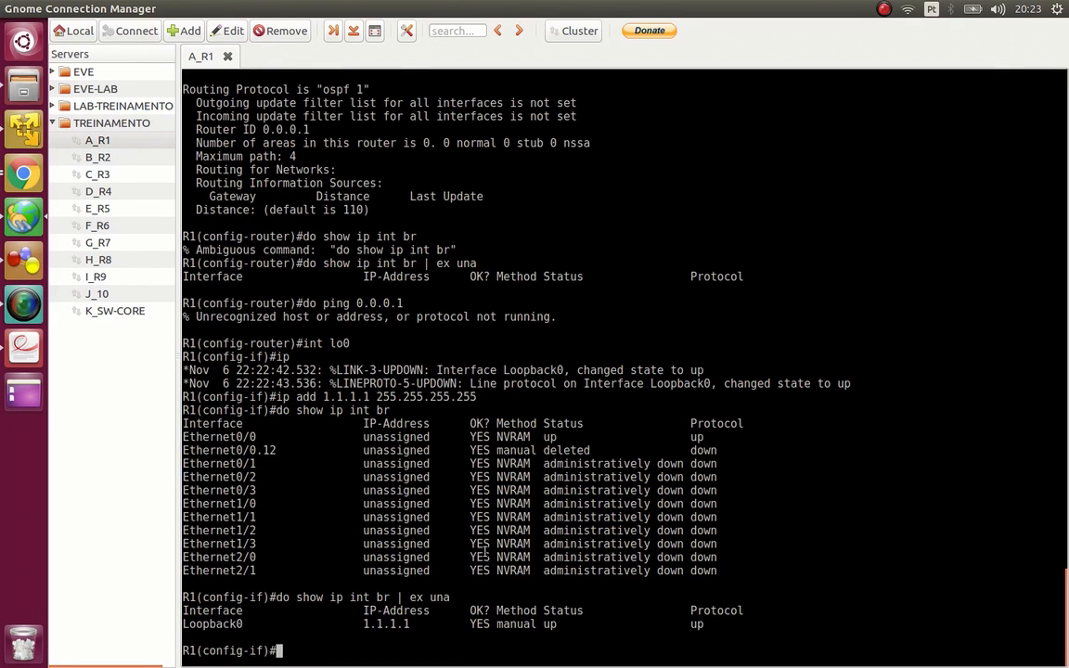
{"action": "type", "text": "0"}
{"action": "key", "text": "Return"}
{"action": "type", "text": "shut"}
{"action": "key", "text": "Return"}
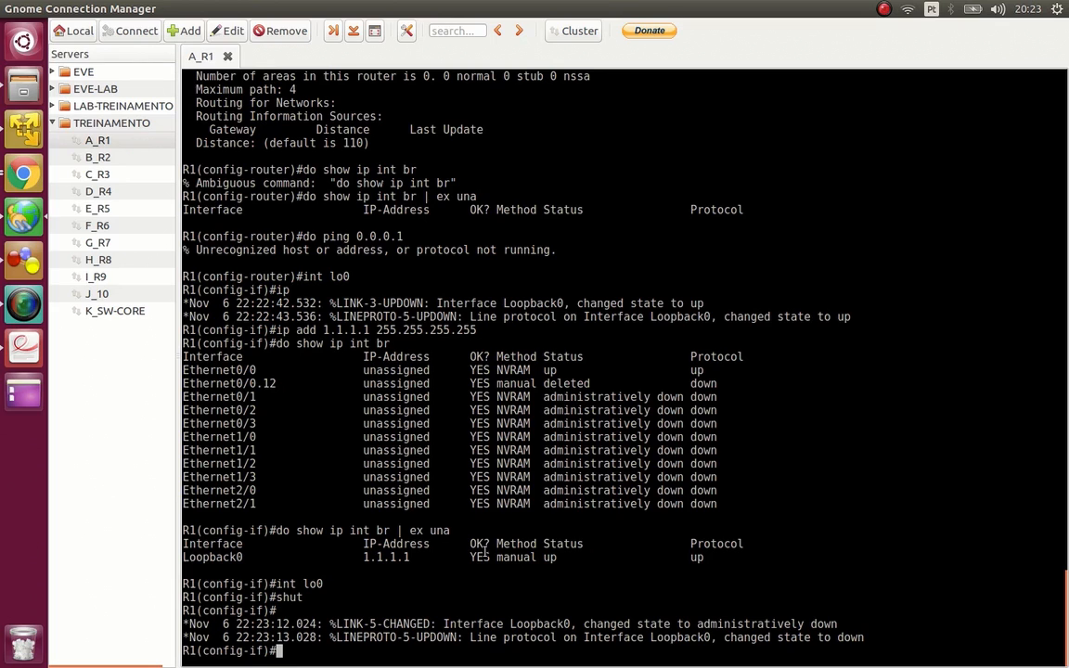
- Remove OSPF process 1 from R1 with no router ospf 1
{"action": "type", "text": "no router ospf 1"}
{"action": "key", "text": "Return"}
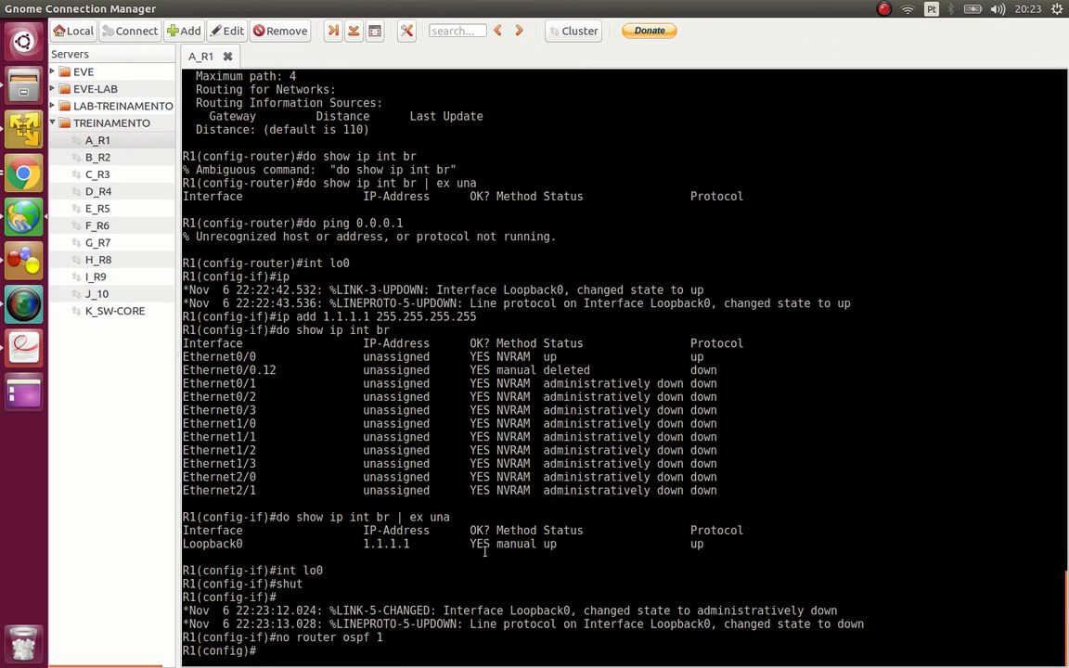
- Discard the started show command and re-enable the loopback 0 interface with no shut
{"action": "type", "text": "do show ip"}
{"action": "key", "text": "BackSpace"}
{"action": "key", "text": "BackSpace"}
{"action": "key", "text": "BackSpace"}
{"action": "key", "text": "BackSpace"}
{"action": "key", "text": "BackSpace"}
{"action": "key", "text": "BackSpace"}
{"action": "key", "text": "BackSpace"}
{"action": "key", "text": "BackSpace"}
{"action": "key", "text": "BackSpace"}
{"action": "key", "text": "BackSpace"}
{"action": "type", "text": "int lo0"}
{"action": "key", "text": "Return"}
{"action": "type", "text": "no shut"}
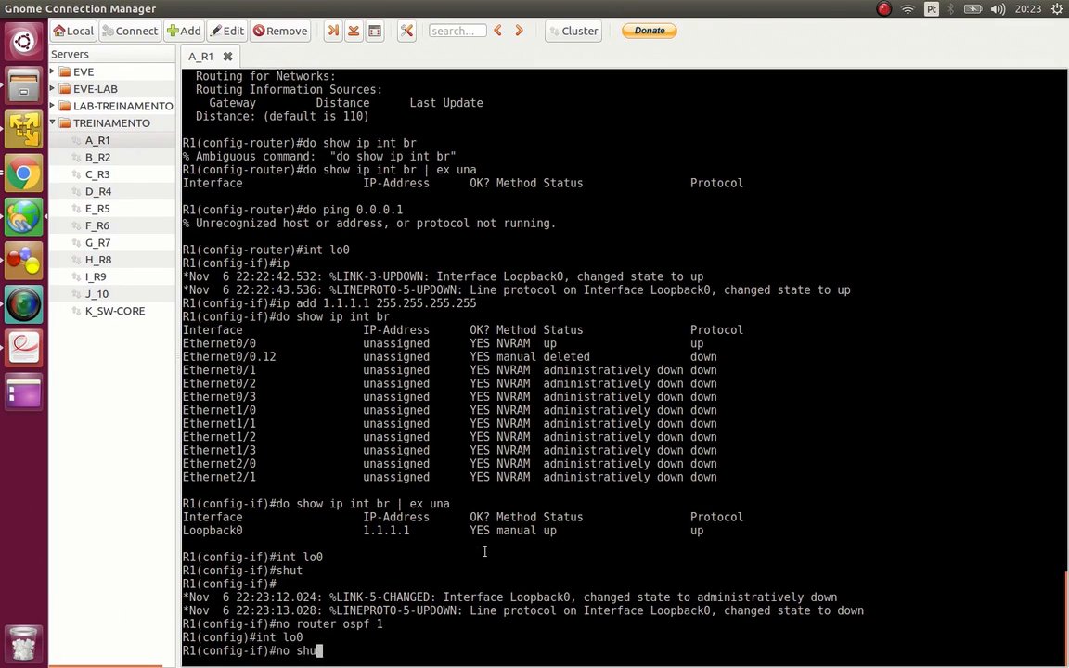
{"action": "key", "text": "Return"}
- Show R1's brief IP interface list filtered with | ex una and check the Loopback0 address
{"action": "type", "text": "do show ip "}
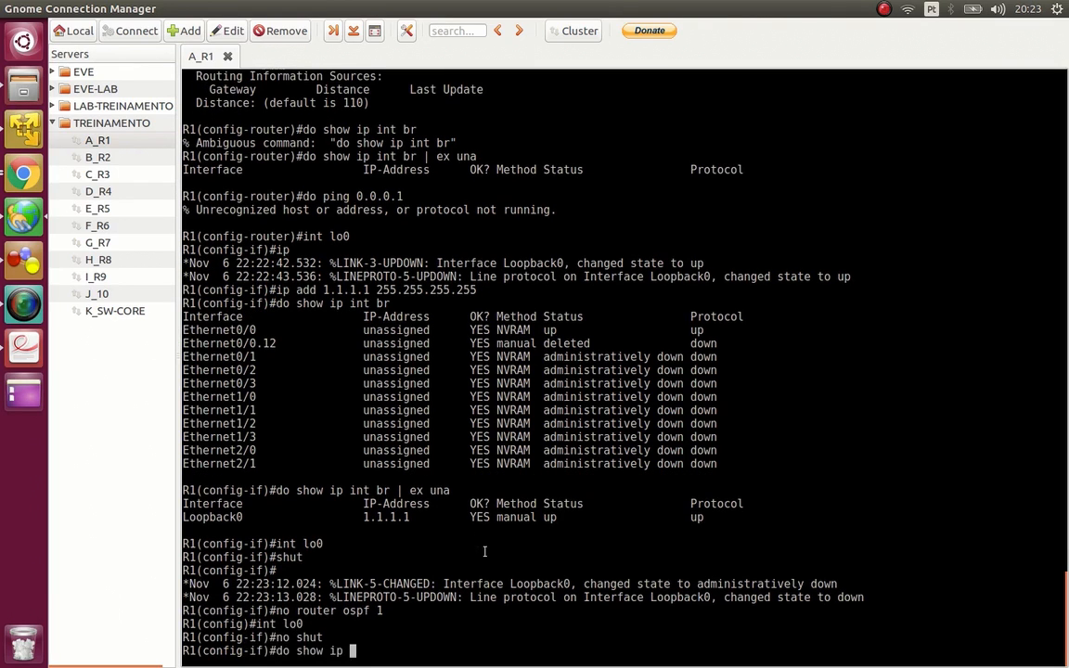
{"action": "type", "text": "int br | e"}
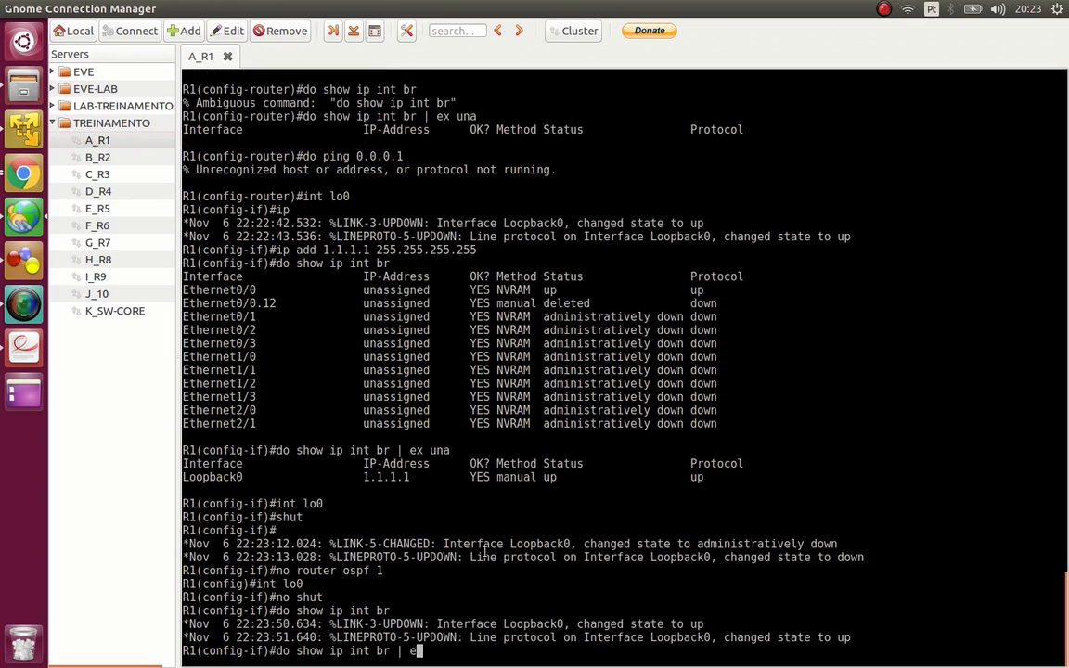
{"action": "type", "text": "x una"}
{"action": "double_click", "coordinate": [438, 652]}
{"action": "key", "text": "Return"}
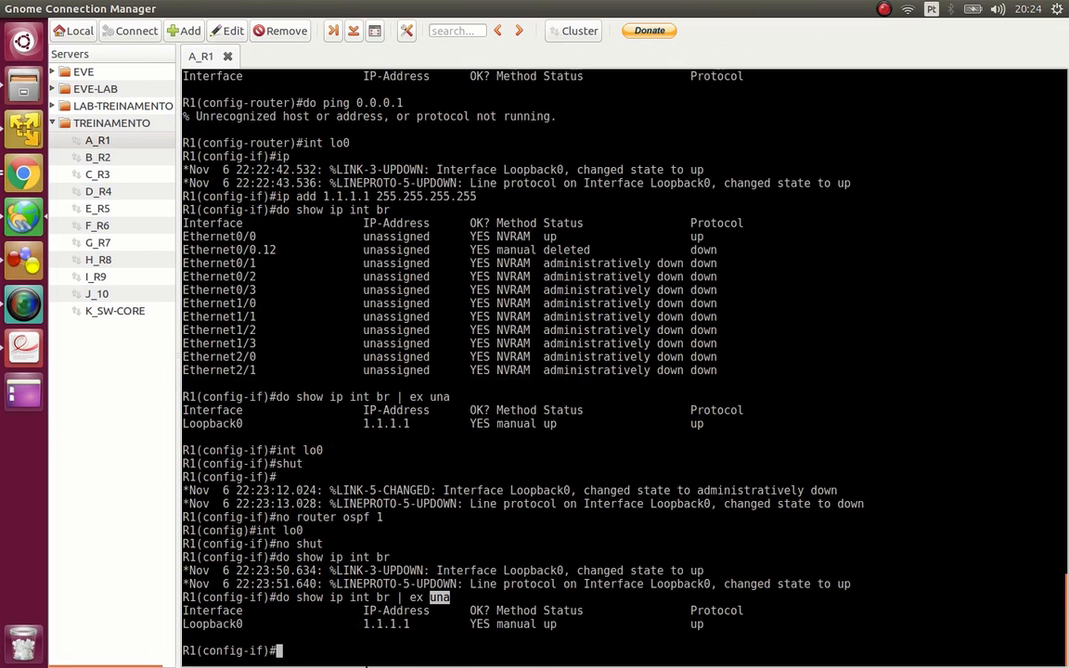
{"action": "left_click_drag", "start_coordinate": [360, 626], "coordinate": [398, 634]}
{"action": "left_click", "coordinate": [444, 614]}
- Start OSPF process 1 again and check its router ID with do show ip proto
{"action": "type", "text": "router ospf 1"}
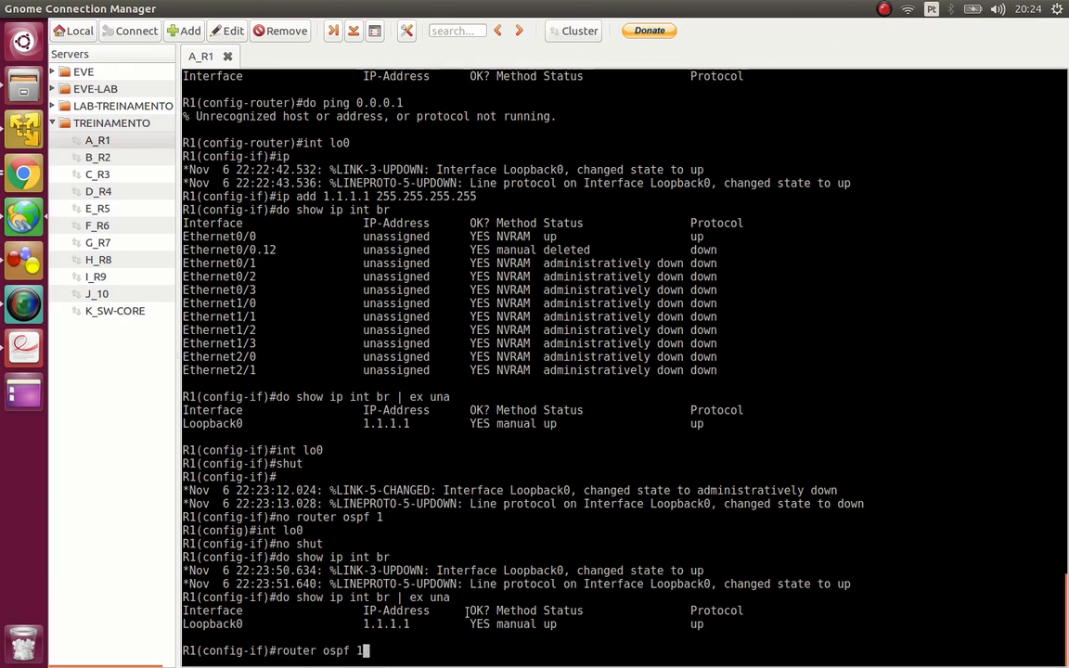
{"action": "key", "text": "Return"}
{"action": "type", "text": "do show ip "}
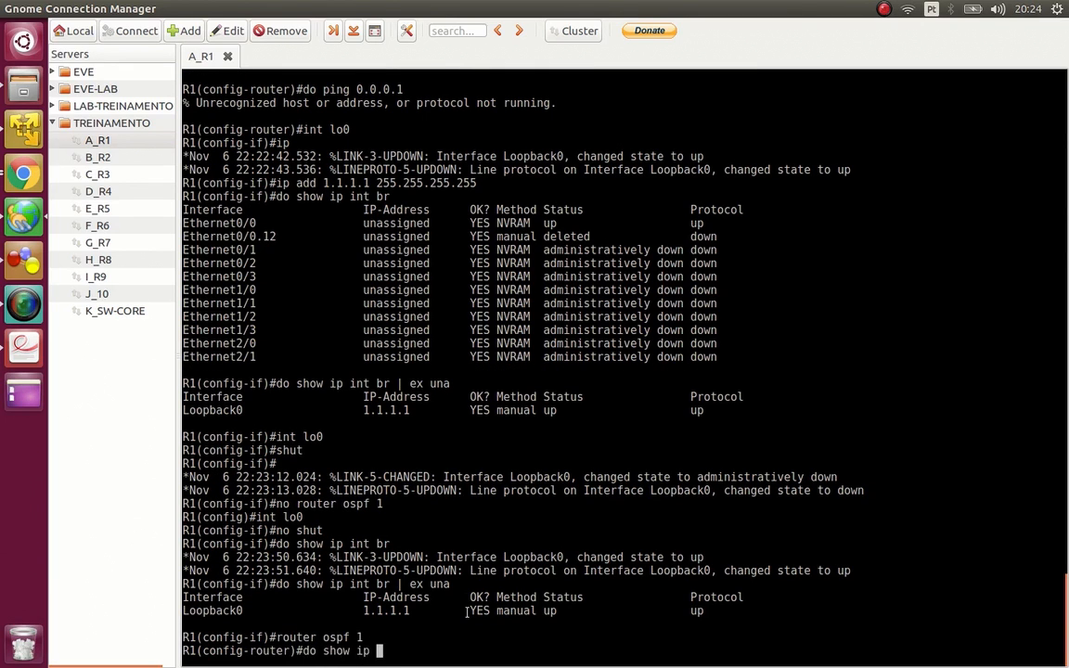
{"action": "type", "text": "proto"}
{"action": "key", "text": "Return"}
{"action": "key", "text": "space"}
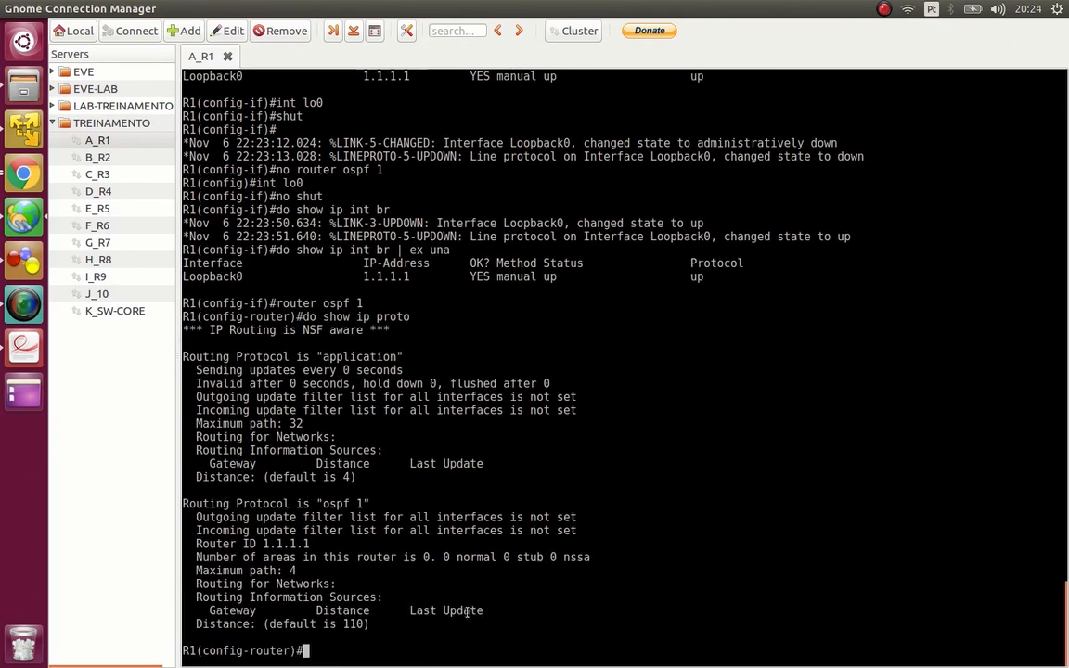
{"action": "double_click", "coordinate": [281, 543]}
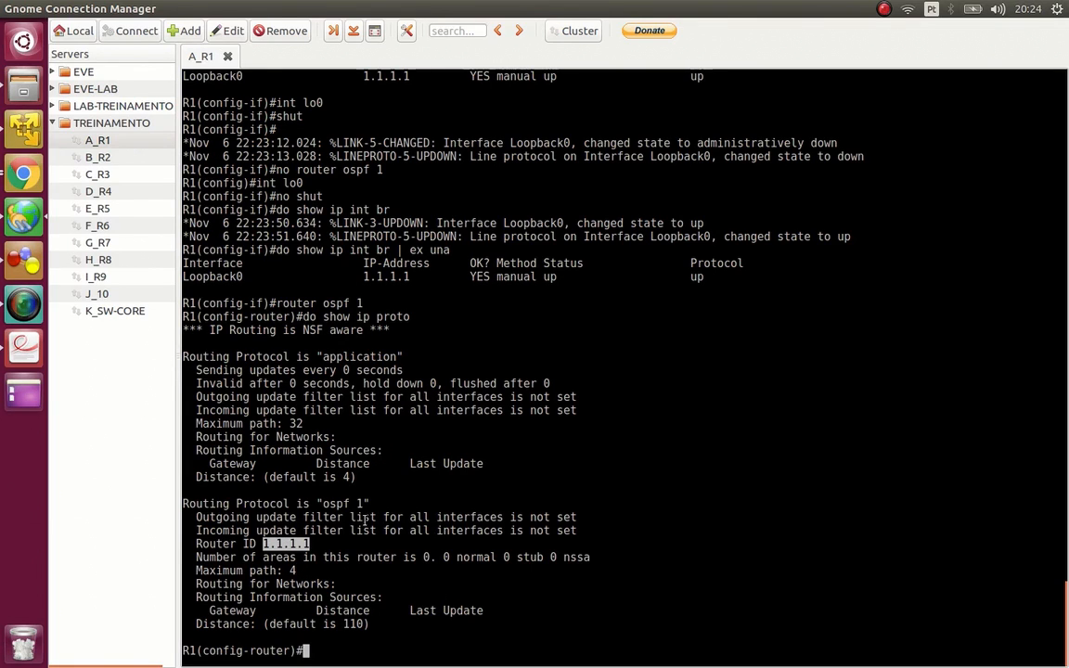
- Open a session to B_R2 and show its brief IP interface list filtered with | ex una
{"action": "double_click", "coordinate": [99, 157]}
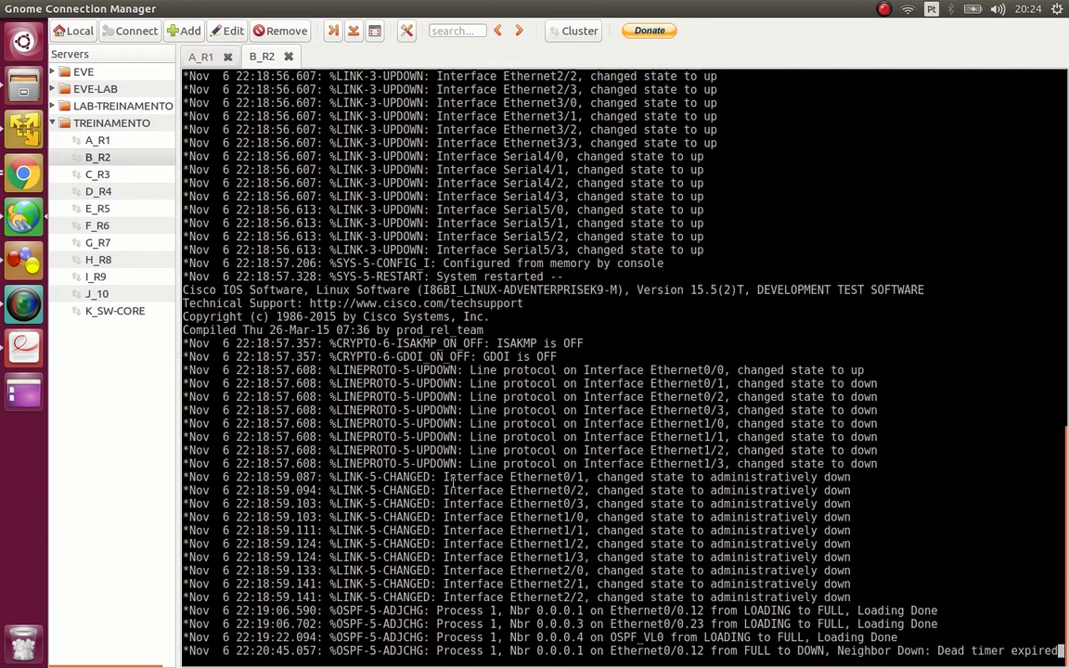
{"action": "key", "text": "Return"}
{"action": "key", "text": "Return"}
{"action": "key", "text": "Return"}
{"action": "key", "text": "Return"}
{"action": "key", "text": "Return"}
{"action": "key", "text": "Return"}
{"action": "key", "text": "Return"}
{"action": "key", "text": "Return"}
{"action": "key", "text": "Return"}
{"action": "key", "text": "Return"}
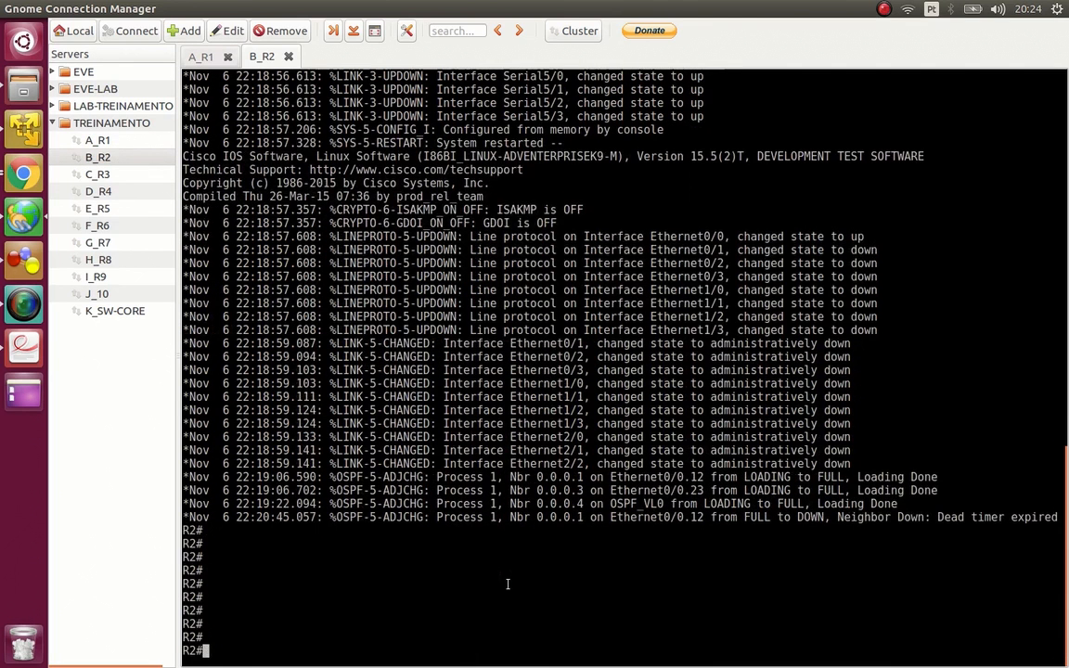
{"action": "type", "text": "show ip int br "}
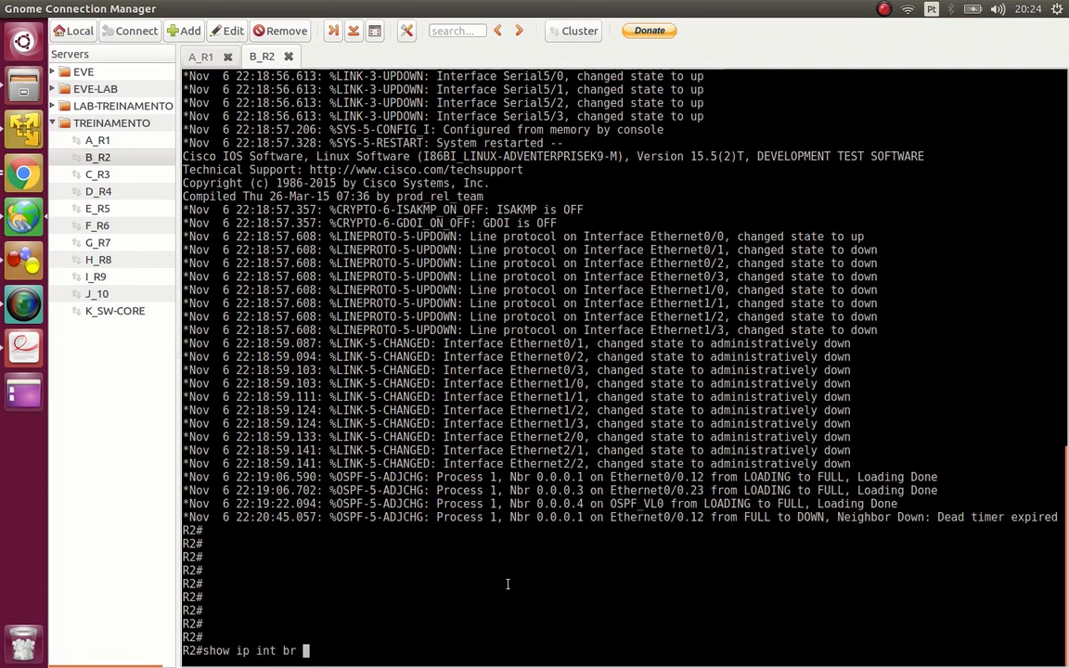
{"action": "type", "text": "| ex una"}
{"action": "key", "text": "Return"}
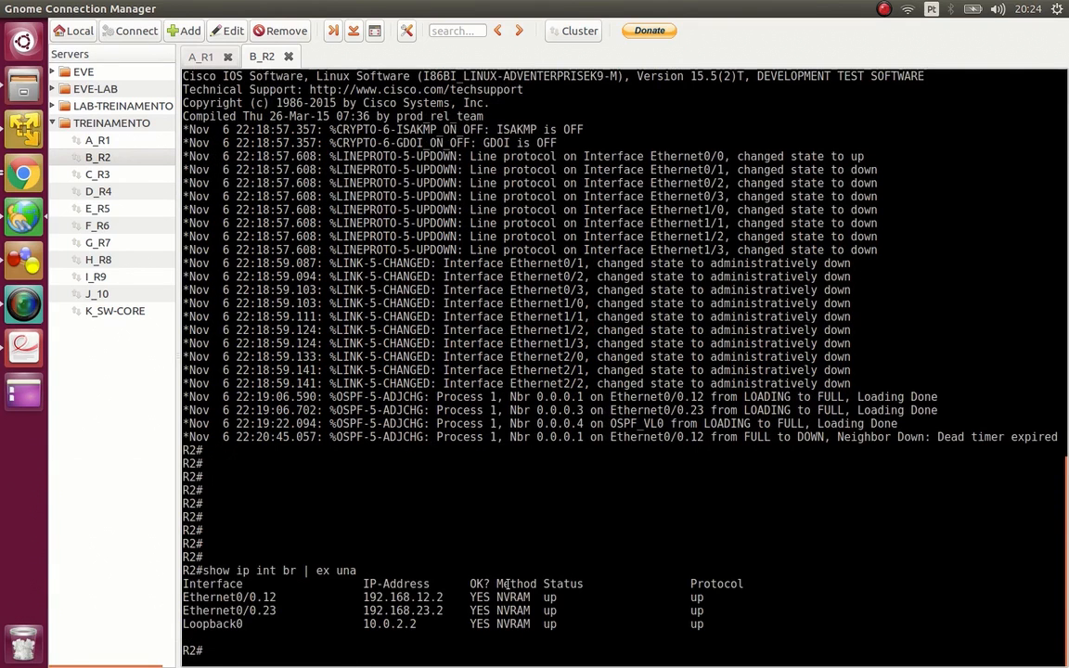
- Discard the started show run command and list R2's OSPF interfaces with show ip ospf int bri
{"action": "double_click", "coordinate": [215, 598]}
{"action": "type", "text": "show run int"}
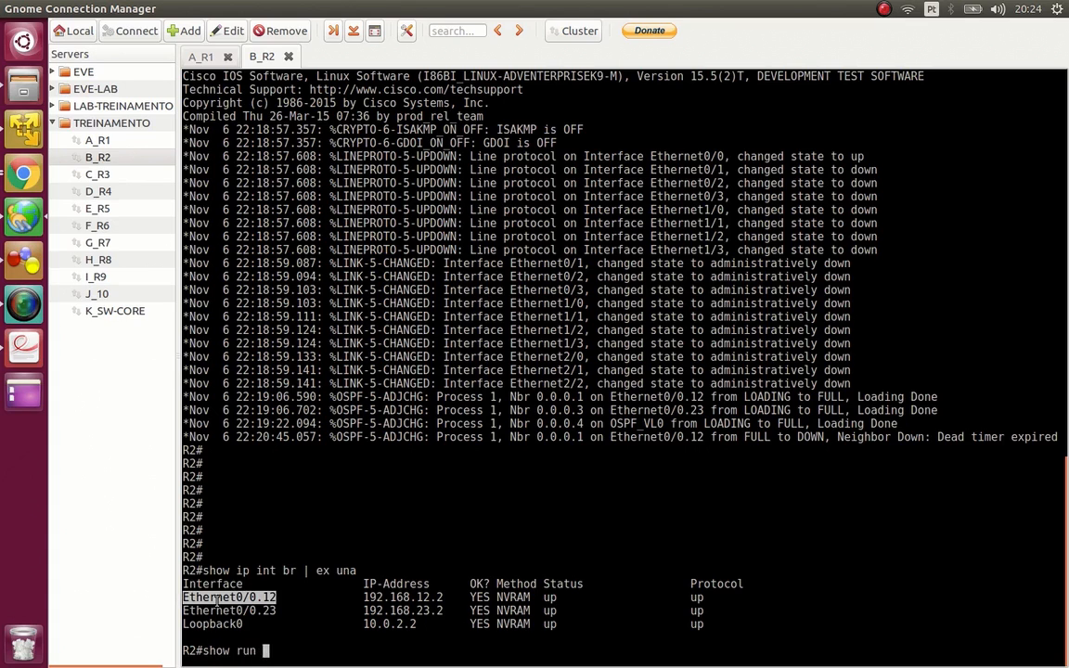
{"action": "key", "text": "BackSpace"}
{"action": "key", "text": "BackSpace"}
{"action": "key", "text": "BackSpace"}
{"action": "key", "text": "BackSpace"}
{"action": "key", "text": "BackSpace"}
{"action": "key", "text": "BackSpace"}
{"action": "key", "text": "BackSpace"}
{"action": "key", "text": "BackSpace"}
{"action": "key", "text": "BackSpace"}
{"action": "key", "text": "BackSpace"}
{"action": "key", "text": "BackSpace"}
{"action": "key", "text": "BackSpace"}
{"action": "type", "text": "show ip ospf int bri"}
{"action": "key", "text": "Return"}
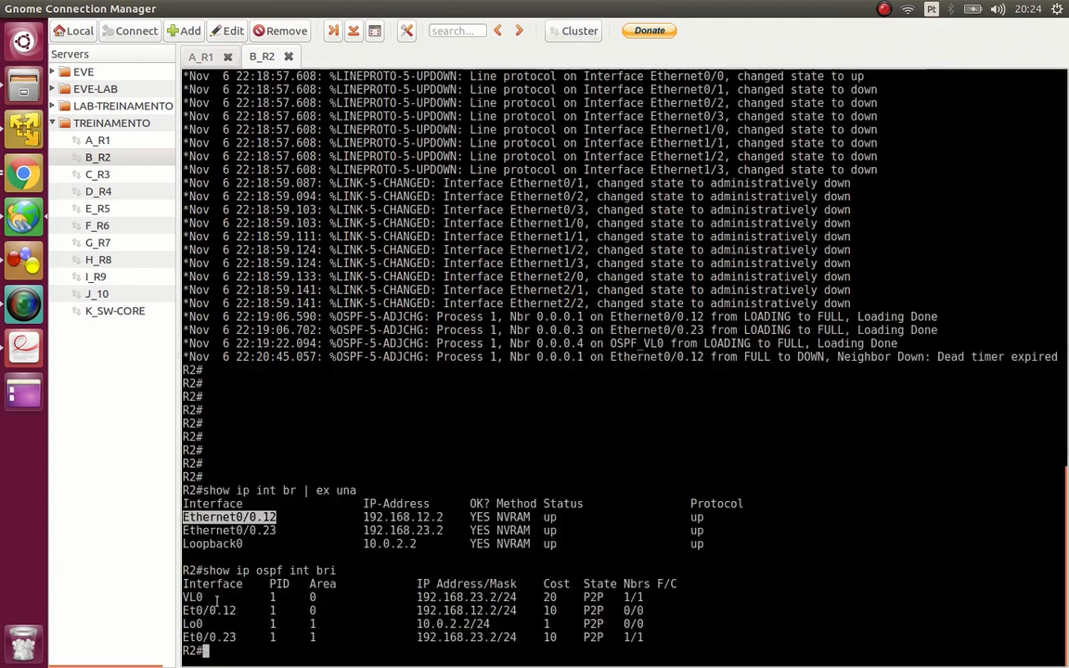
- Examine the Et0/0.12 entry in R2's OSPF interface list for its process ID, area and neighbors
{"action": "left_click_drag", "start_coordinate": [335, 571], "coordinate": [183, 571]}
{"action": "triple_click", "coordinate": [225, 574]}
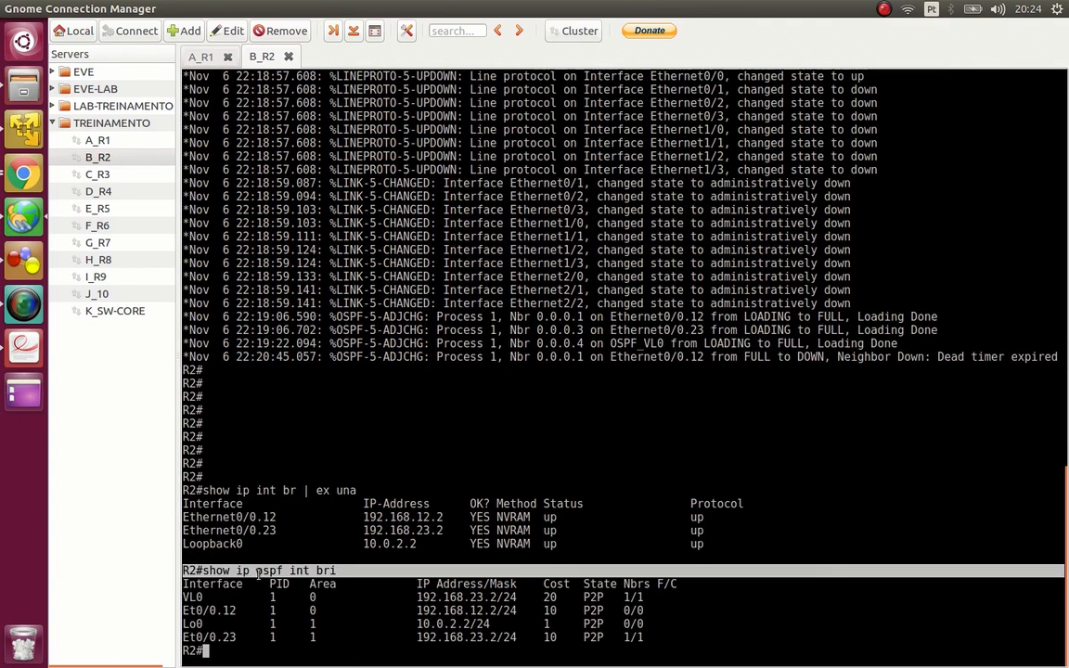
{"action": "left_click", "coordinate": [269, 574]}
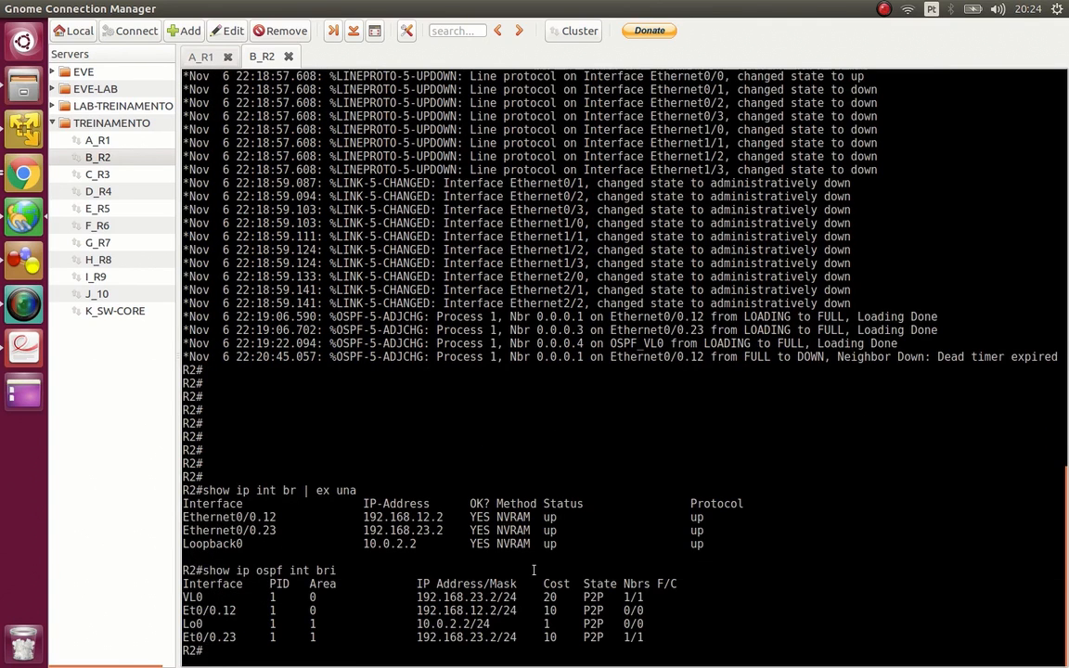
{"action": "double_click", "coordinate": [213, 611]}
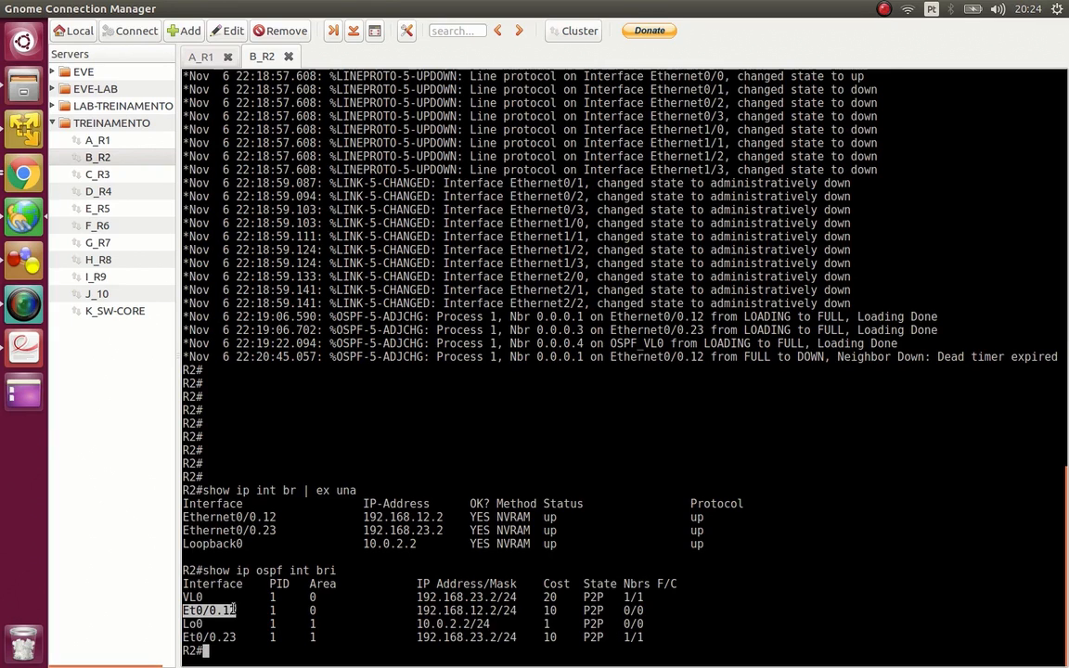
{"action": "left_click", "coordinate": [273, 612]}
{"action": "double_click", "coordinate": [272, 611]}
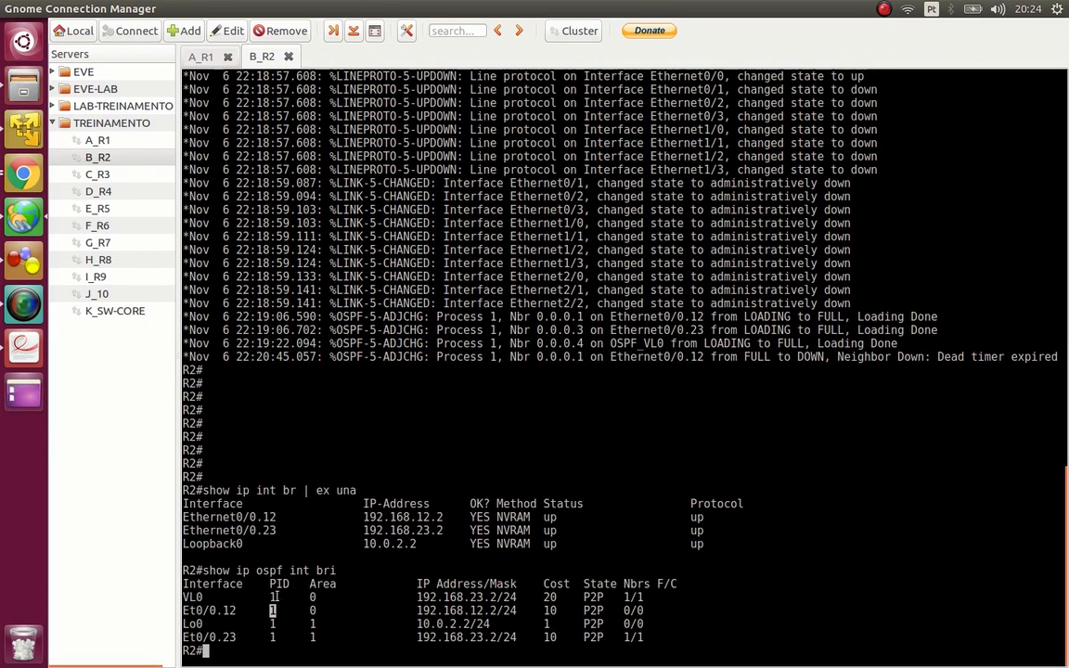
{"action": "double_click", "coordinate": [313, 610]}
{"action": "double_click", "coordinate": [633, 610]}
{"action": "left_click", "coordinate": [626, 616]}
- Return to the A_R1 session and try to assign 192.168.12.1 255.255.255.0 to subinterface eth 0/0.12
{"action": "left_click", "coordinate": [202, 56]}
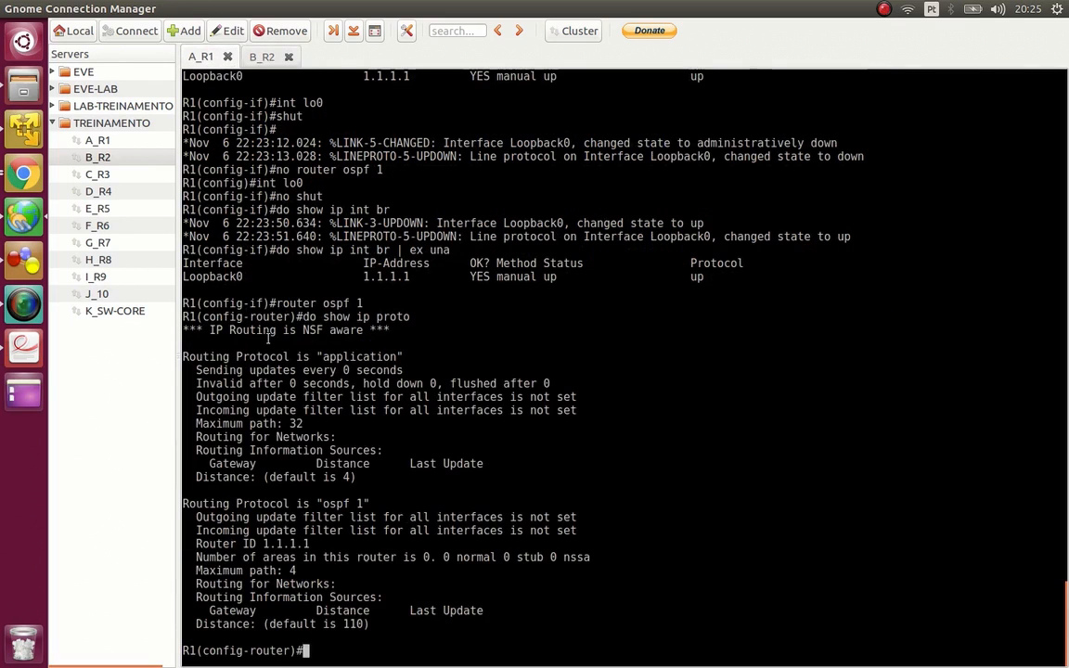
{"action": "type", "text": "int eth 0/0."}
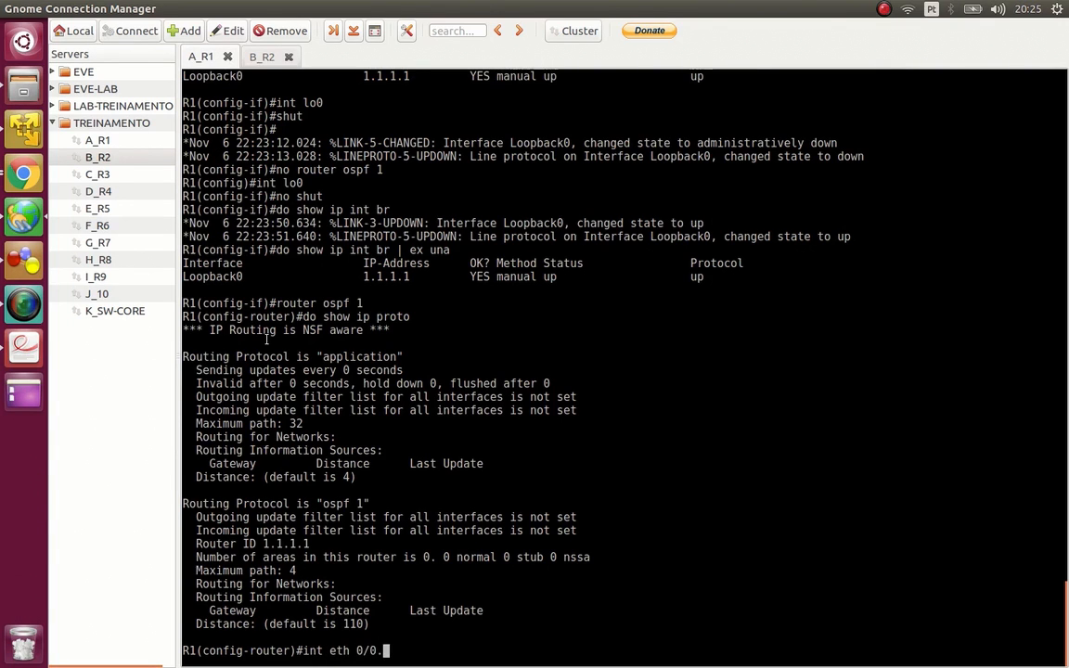
{"action": "type", "text": "12"}
{"action": "key", "text": "Return"}
{"action": "type", "text": "ip add "}
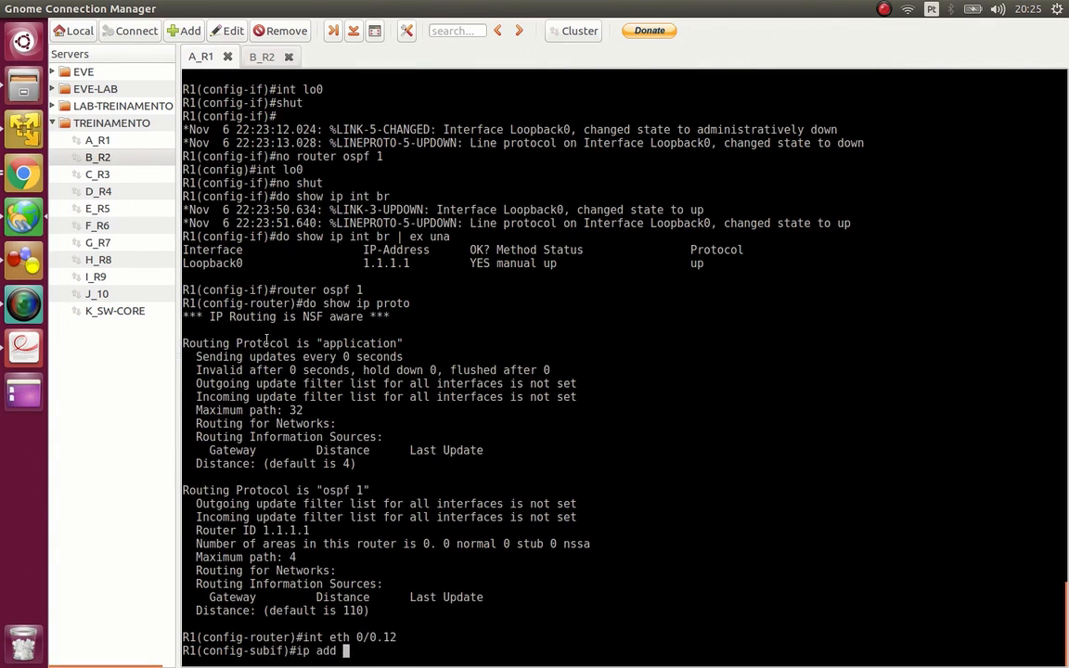
{"action": "type", "text": "192.168.12.1 2"}
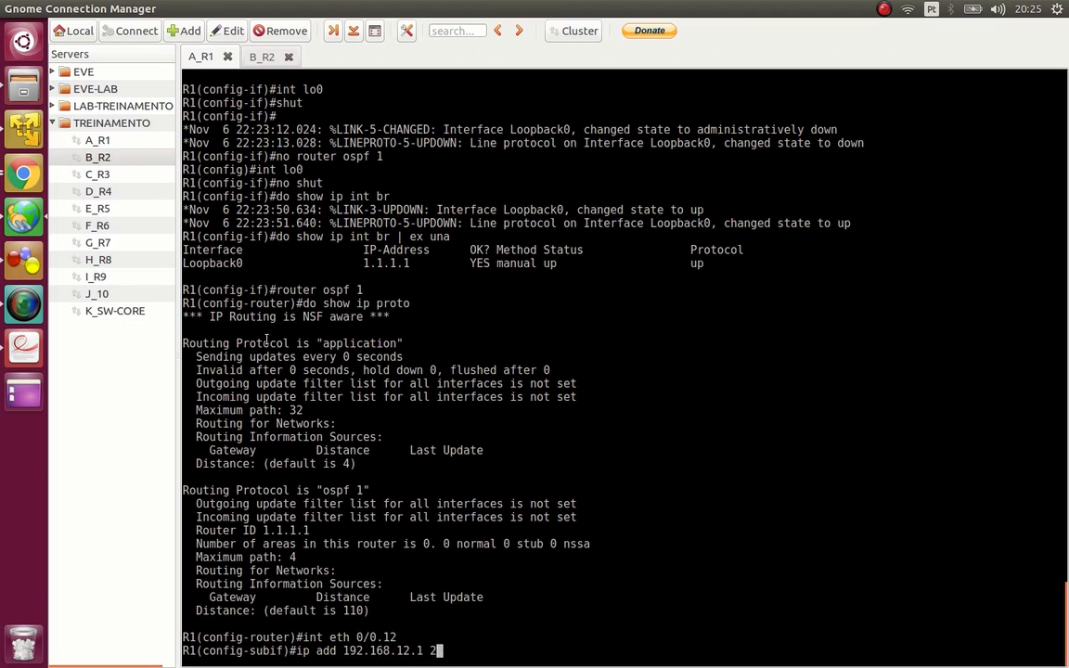
{"action": "type", "text": "55.255.255.0"}
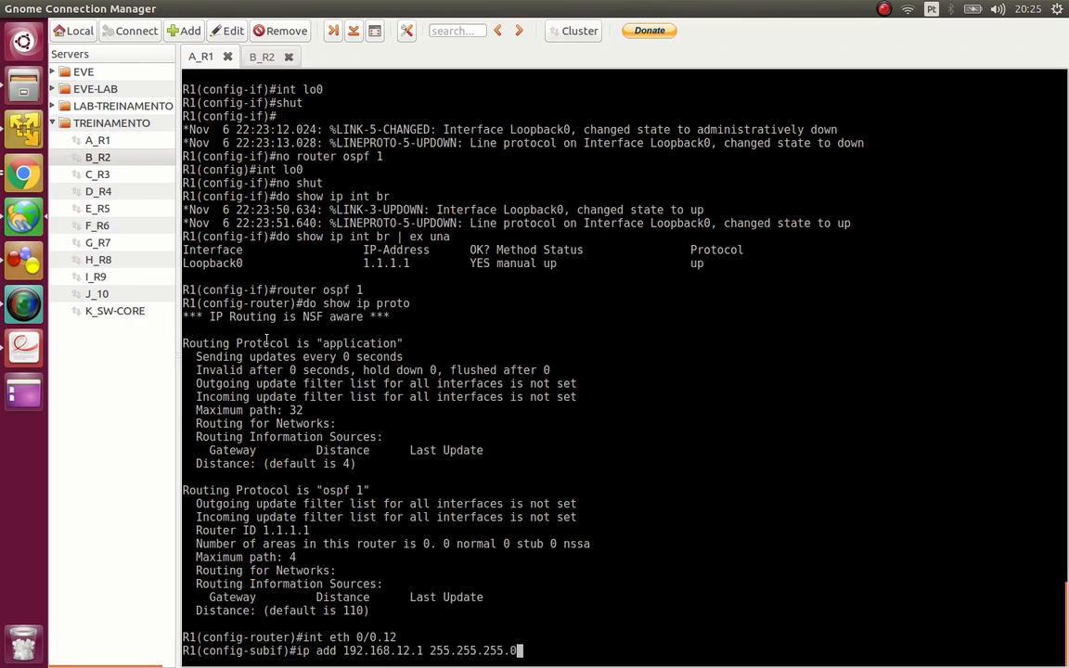
{"action": "key", "text": "Return"}
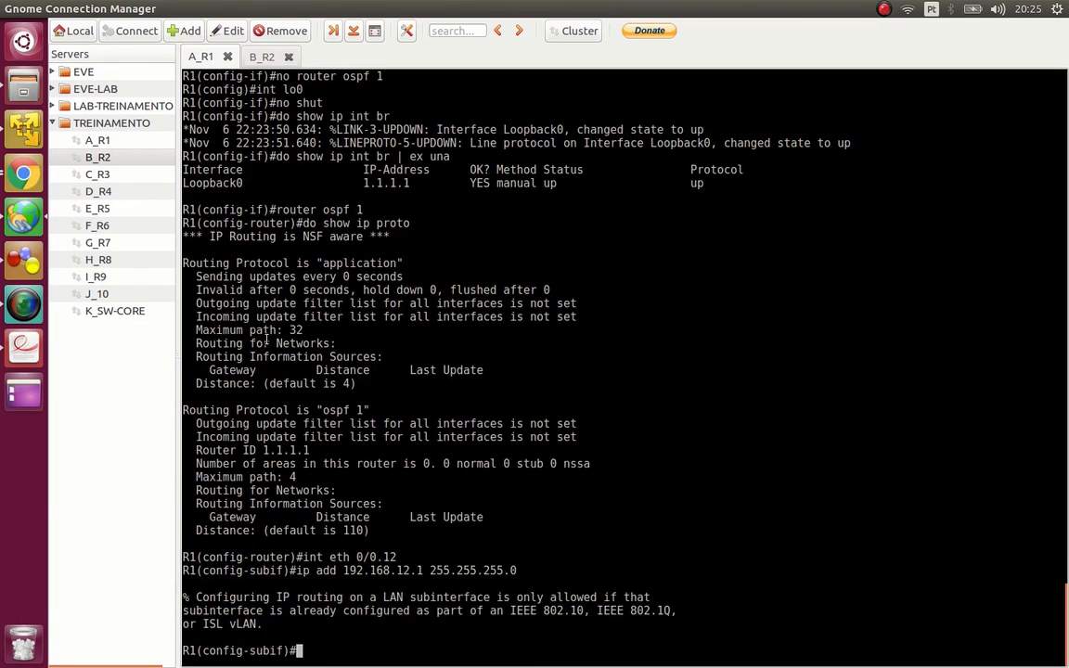
- Set the subinterface's encapsulation to dot1Q 12 and reissue the IP address 192.168.12.1 255.255.255.0
{"action": "type", "text": "en"}
{"action": "key", "text": "Tab"}
{"action": "type", "text": "do"}
{"action": "key", "text": "Tab"}
{"action": "type", "text": "12"}
{"action": "key", "text": "Return"}
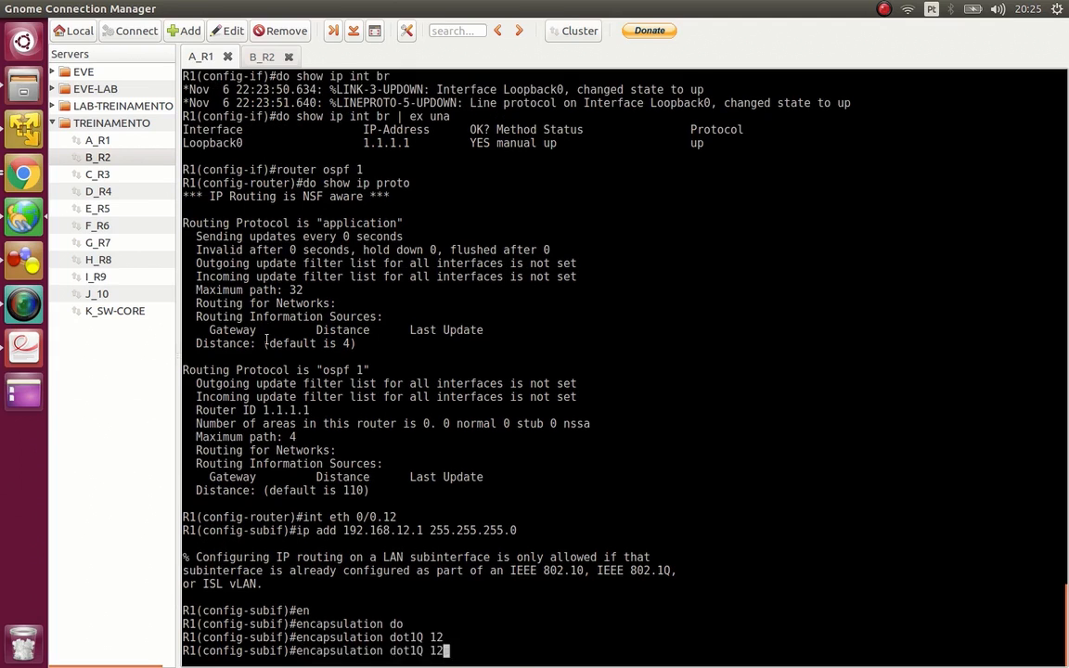
{"action": "key", "text": "Up"}
{"action": "key", "text": "Up"}
{"action": "key", "text": "Return"}
- Enable OSPF process 1 in area 0 on the subinterface and leave configuration mode
{"action": "key", "text": "Up"}
{"action": "key", "text": "Down"}
{"action": "type", "text": "ip ospf la"}
{"action": "key", "text": "BackSpace"}
{"action": "key", "text": "BackSpace"}
{"action": "type", "text": "1 AREA 0"}
{"action": "key", "text": "Return"}
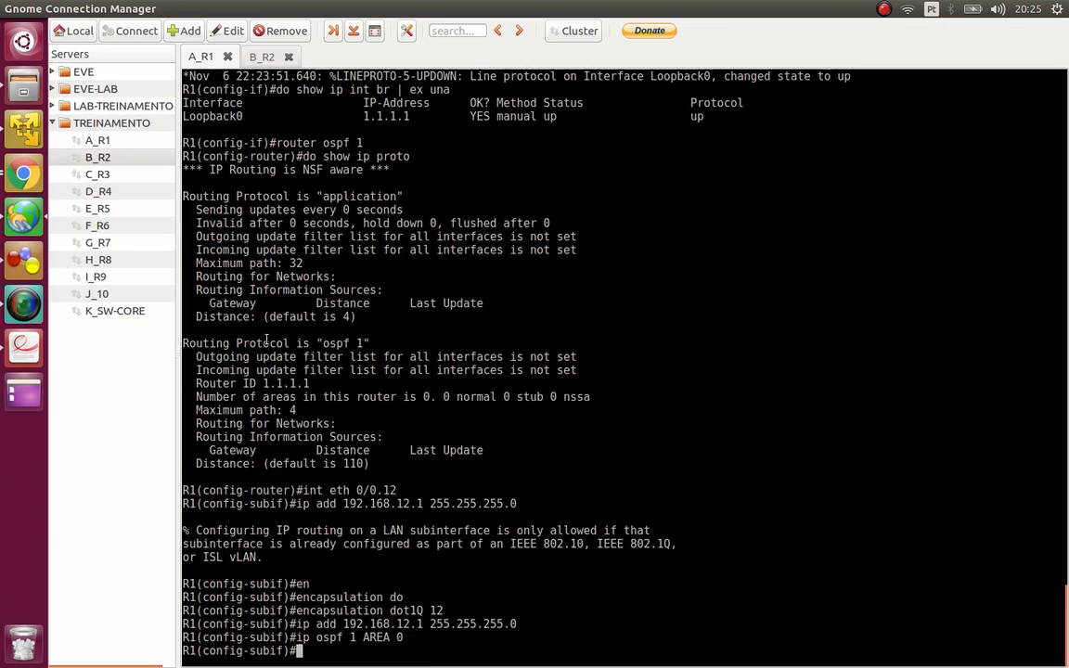
{"action": "type", "text": "end"}
{"action": "key", "text": "Return"}
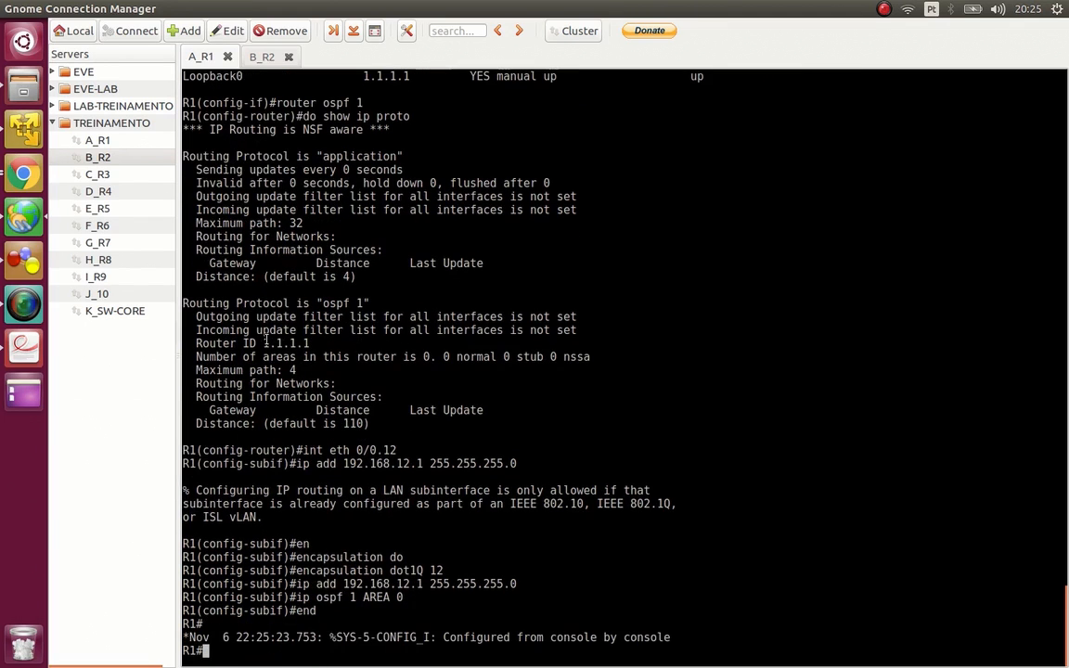
- Check the OSPF state of Et0/0.12 in the B_R2 session and return to A_R1
{"action": "left_click", "coordinate": [262, 57]}
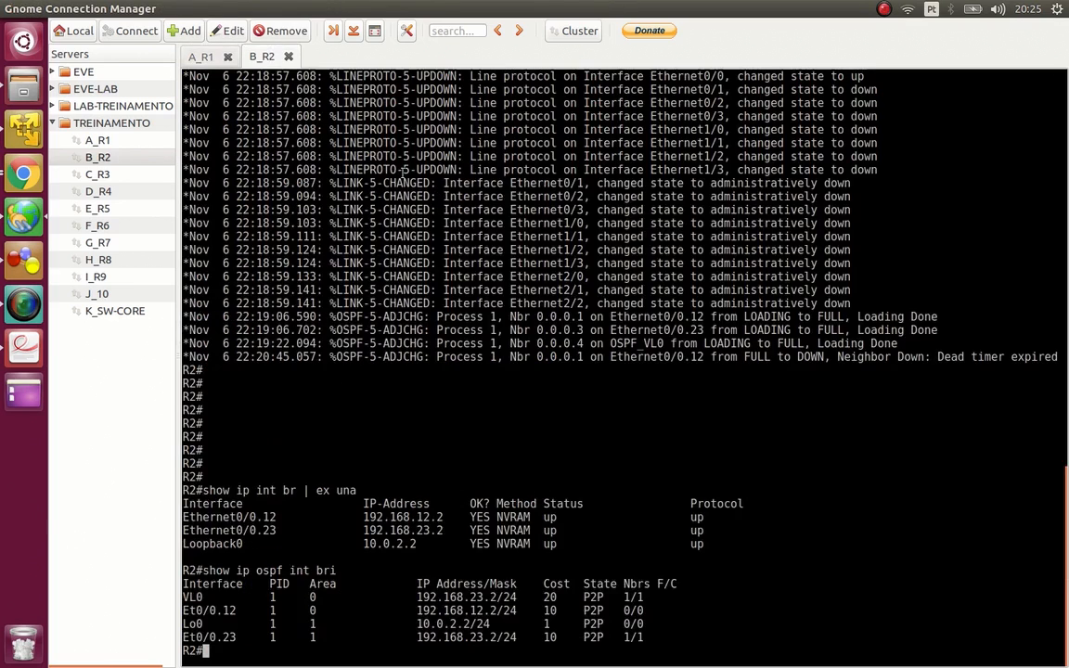
{"action": "double_click", "coordinate": [588, 612]}
{"action": "left_click", "coordinate": [201, 58]}
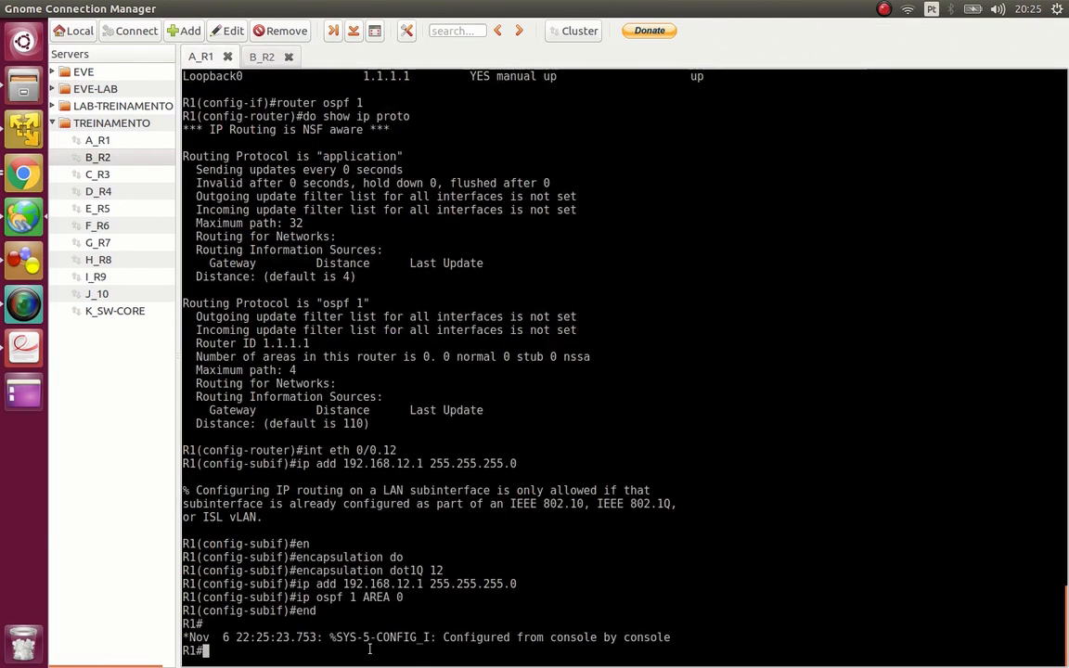
- Enter R1's global configuration mode and open subinterface eth 0/0.12 for configuration
{"action": "type", "text": "conf t"}
{"action": "key", "text": "Return"}
{"action": "type", "text": "int et"}
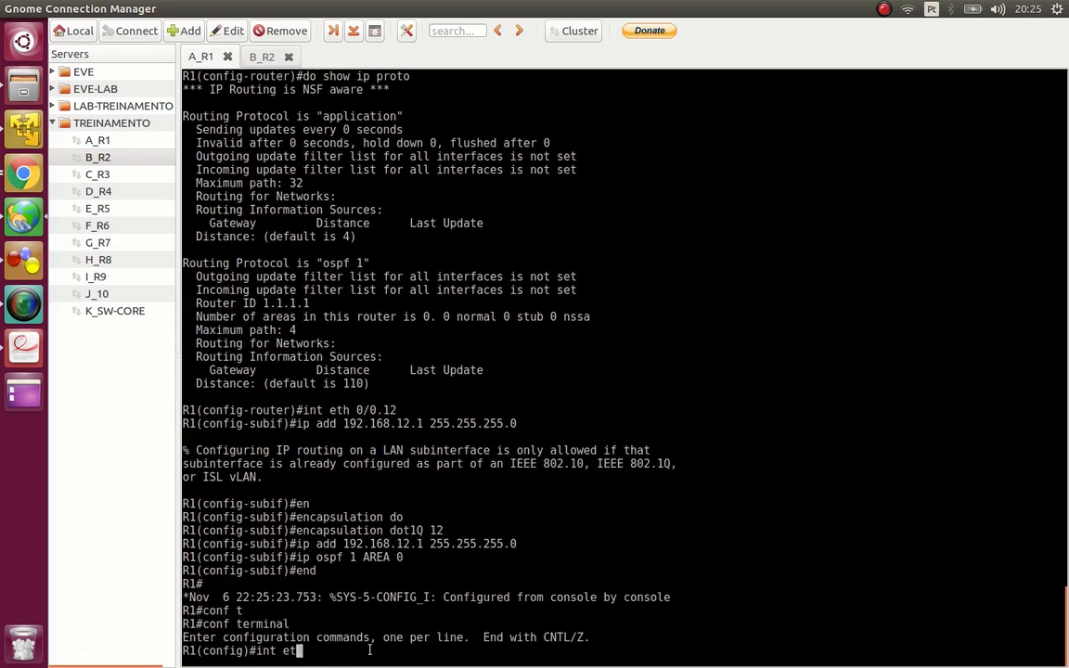
{"action": "type", "text": "h 0/0.12"}
{"action": "key", "text": "Return"}
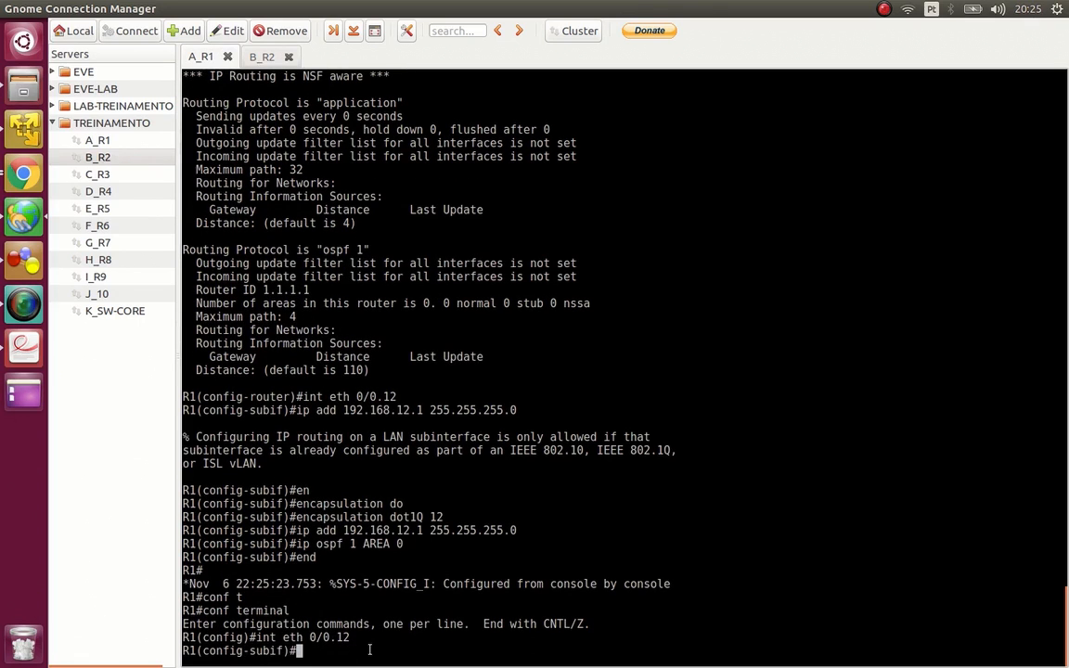
- Set the subinterface's OSPF network type to point-to-point and exit to privileged mode with end
{"action": "type", "text": "ip ospf"}
{"action": "key", "text": "Tab"}
{"action": "type", "text": "net"}
{"action": "key", "text": "Tab"}
{"action": "type", "text": "poi"}
{"action": "key", "text": "Tab"}
{"action": "type", "text": "poi"}
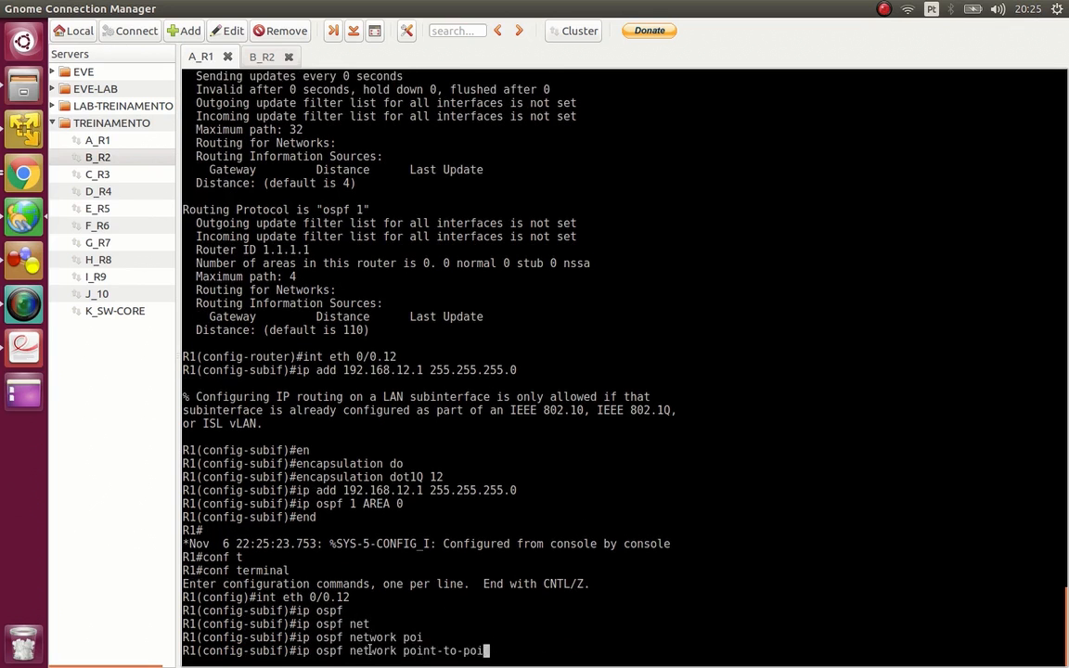
{"action": "key", "text": "Tab"}
{"action": "key", "text": "Return"}
{"action": "type", "text": "enbd"}
{"action": "key", "text": "Return"}
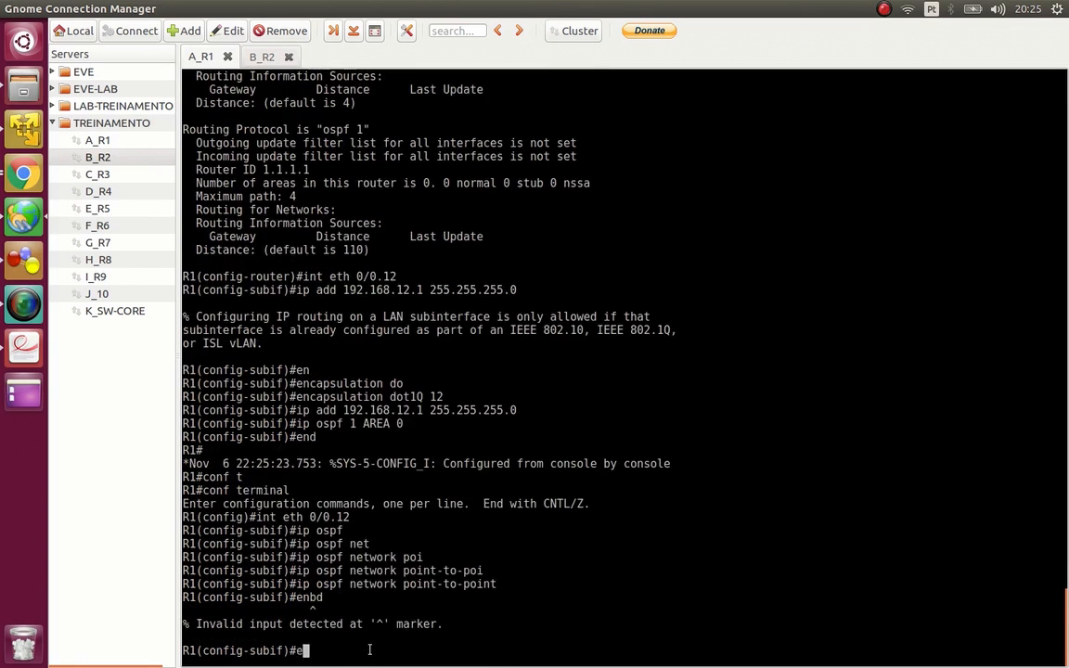
{"action": "type", "text": "end"}
{"action": "key", "text": "Return"}
{"action": "key", "text": "Return"}
{"action": "key", "text": "Return"}
{"action": "key", "text": "Return"}
{"action": "key", "text": "Return"}
{"action": "key", "text": "Return"}
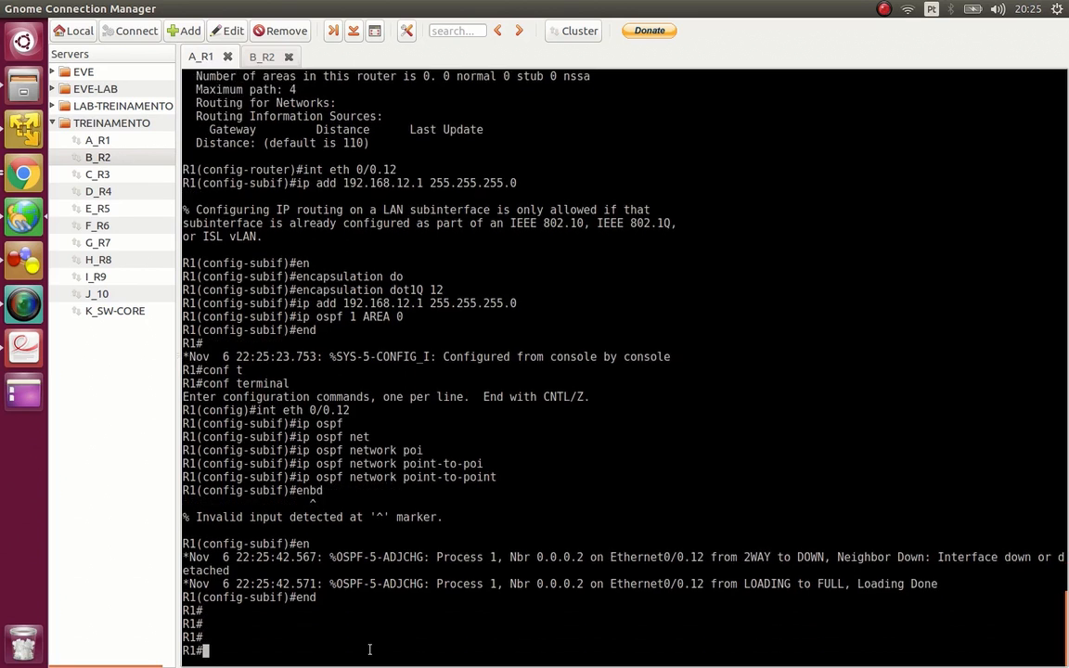
- Show R1's OSPF neighbor table and highlight the neighbor ID
{"action": "type", "text": "show ip ospf "}
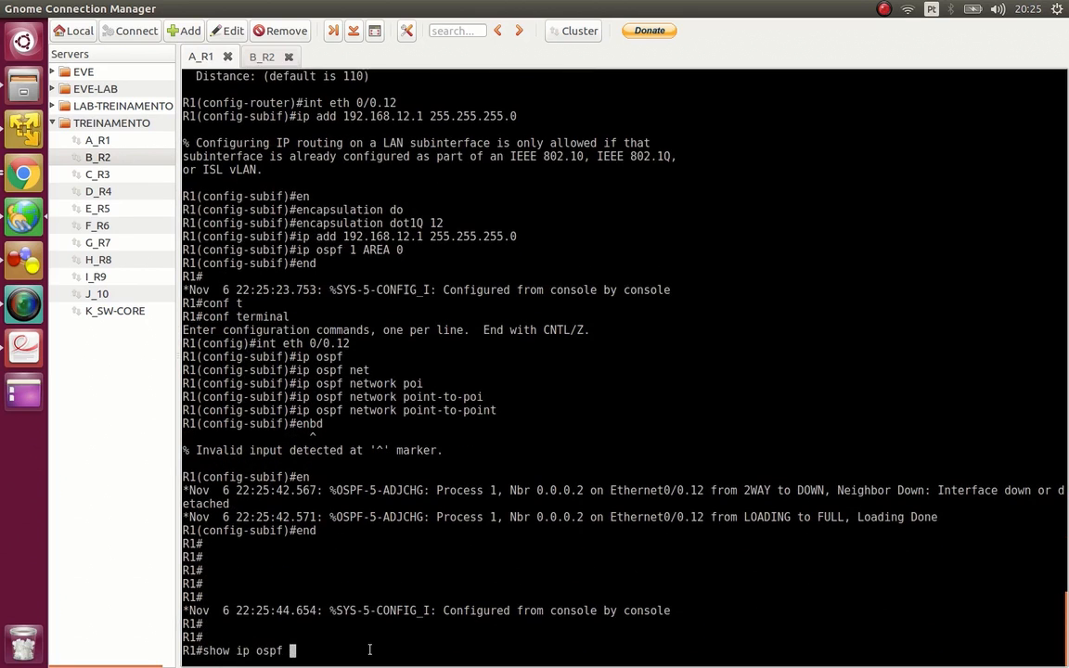
{"action": "type", "text": "neigh"}
{"action": "key", "text": "Tab"}
{"action": "key", "text": "Return"}
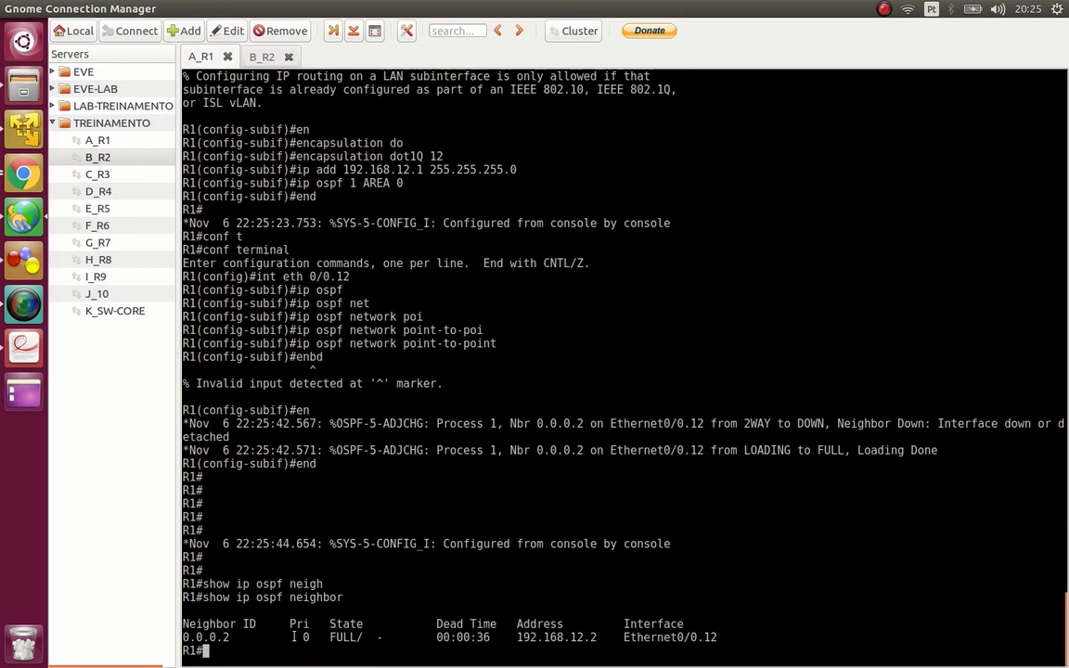
{"action": "double_click", "coordinate": [214, 637]}
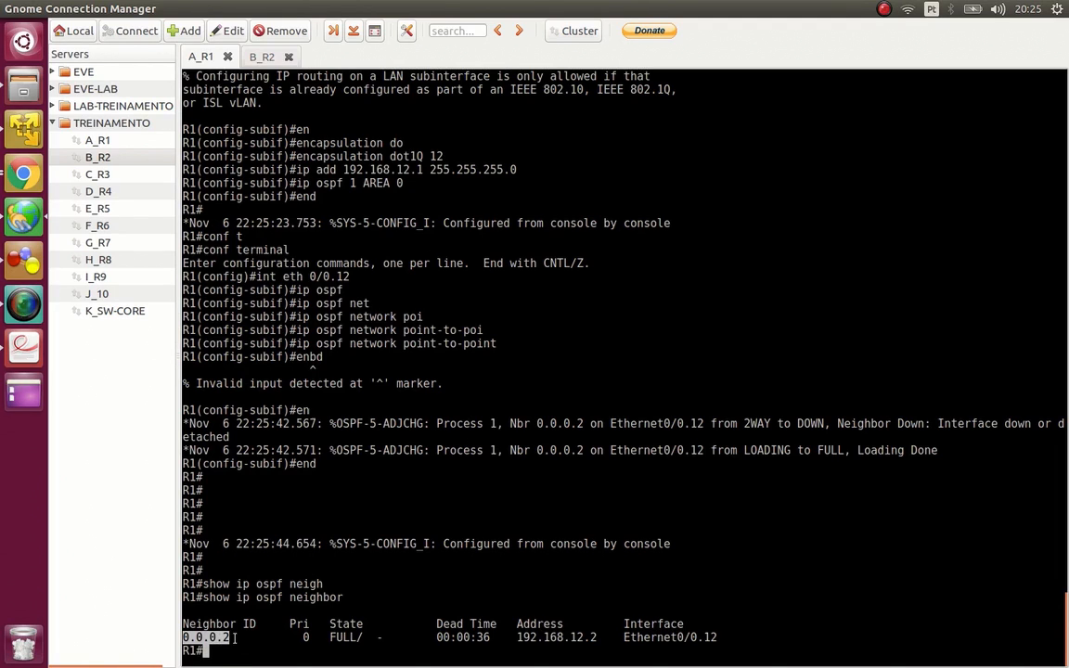
- Ping the neighbor's router ID 0.0.0.2 from R1
{"action": "type", "text": "ping 0.0.02.2"}
{"action": "key", "text": "Return"}
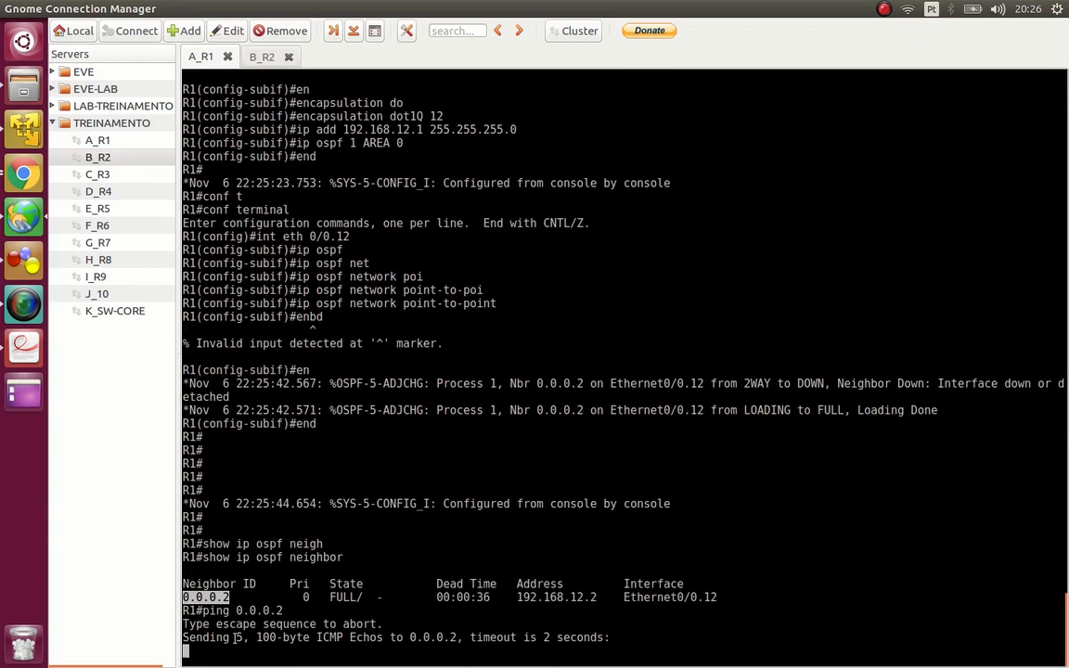
- In the B_R2 session, show only the router ospf section of R2's running configuration
{"action": "left_click", "coordinate": [246, 59]}
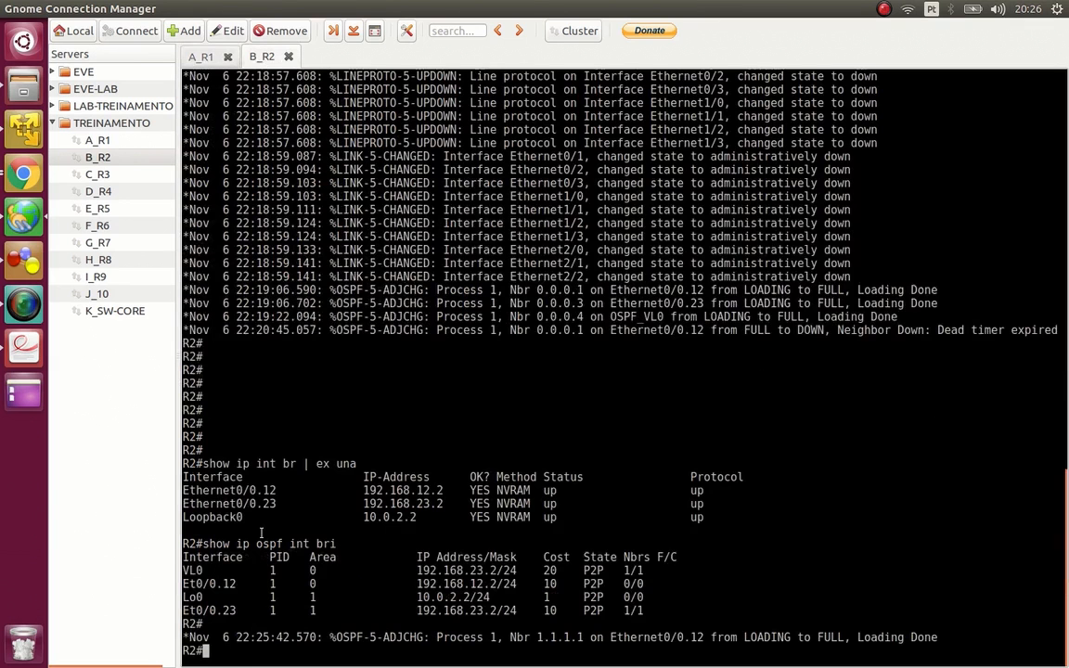
{"action": "type", "text": "show run | sec router ospf"}
{"action": "key", "text": "Return"}
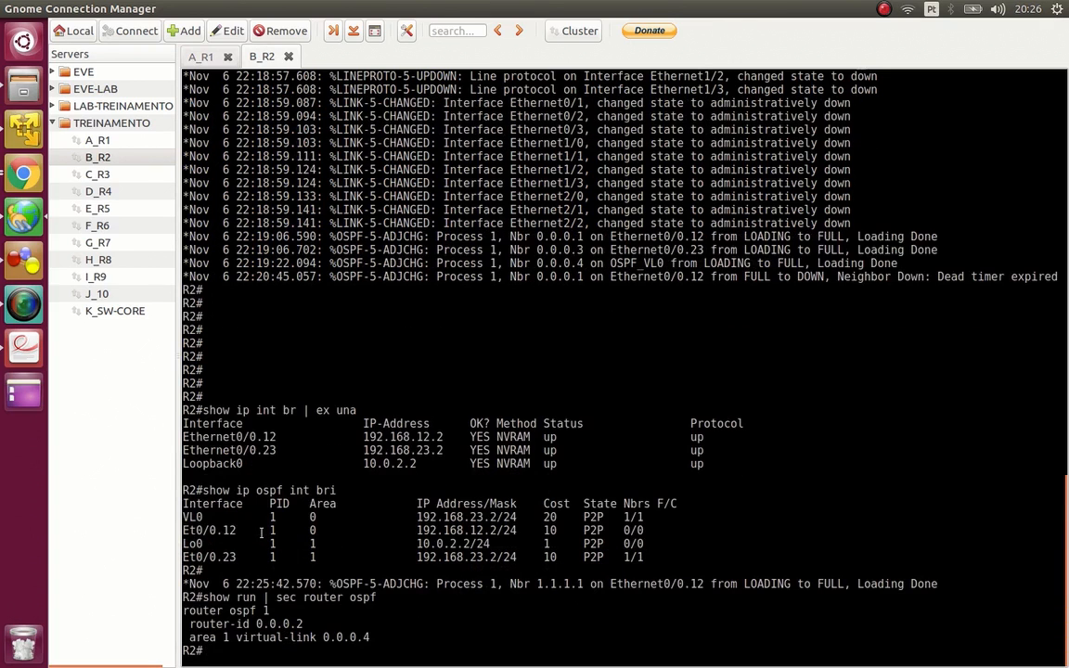
- List R2's interfaces in brief, excluding unassigned ones, and highlight the router-id value in the OSPF configuration output
{"action": "type", "text": "show ip int brb"}
{"action": "key", "text": "BackSpace"}
{"action": "type", "text": "| ex una"}
{"action": "key", "text": "Return"}
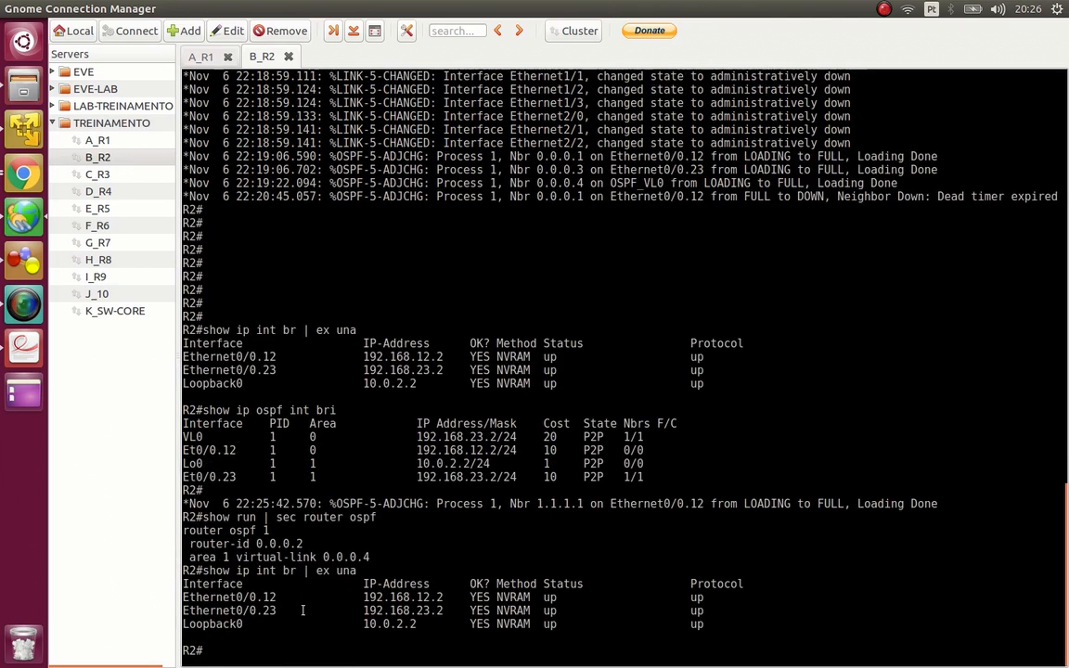
{"action": "double_click", "coordinate": [278, 544]}
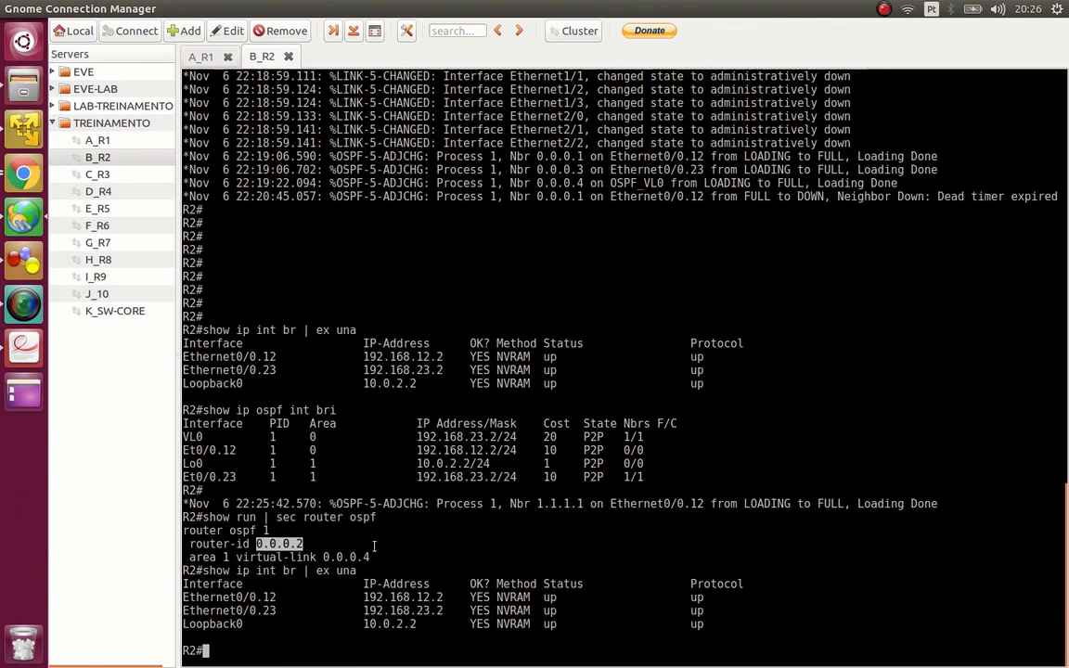
- Return to the A_R1 session and compare the pinged address with the neighbor ID and interface in the OSPF neighbor output
{"action": "left_click", "coordinate": [190, 58]}
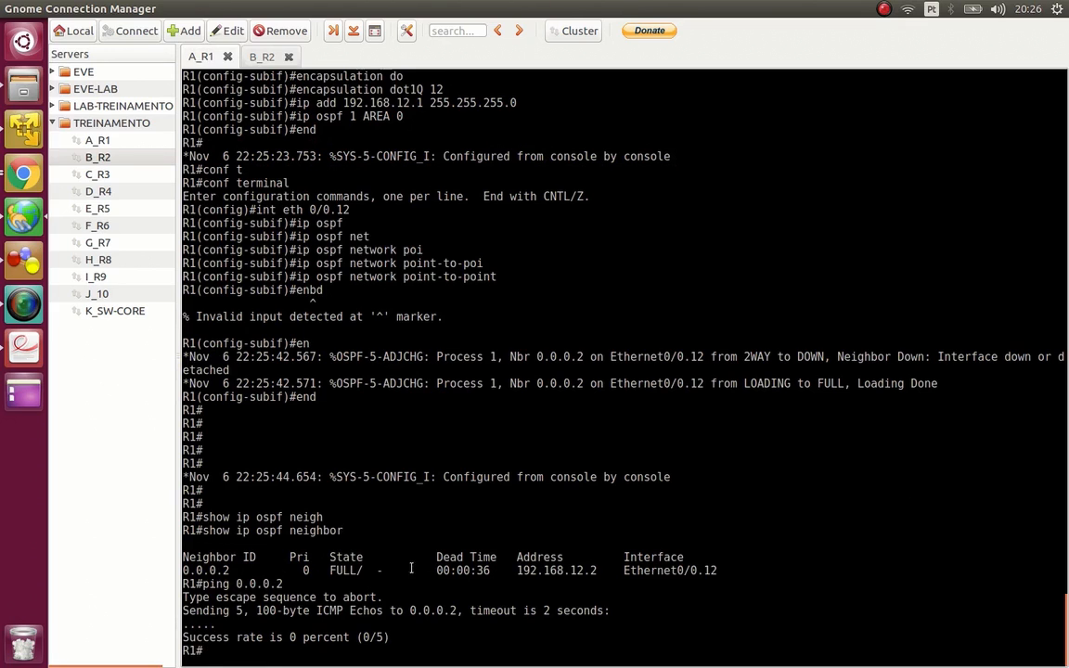
{"action": "double_click", "coordinate": [434, 611]}
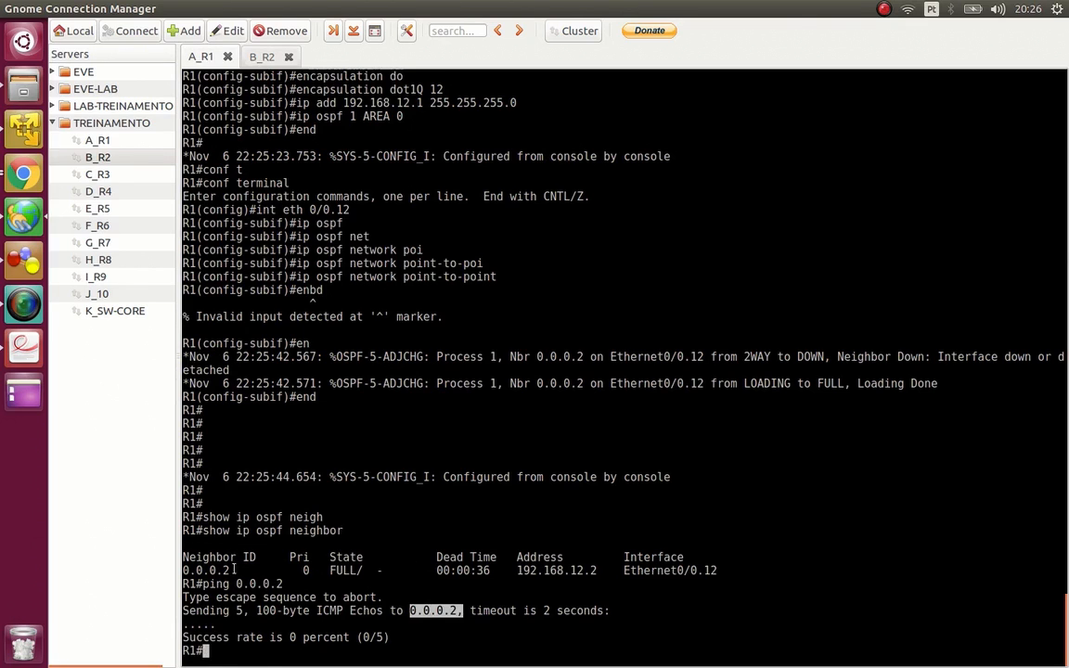
{"action": "double_click", "coordinate": [205, 570]}
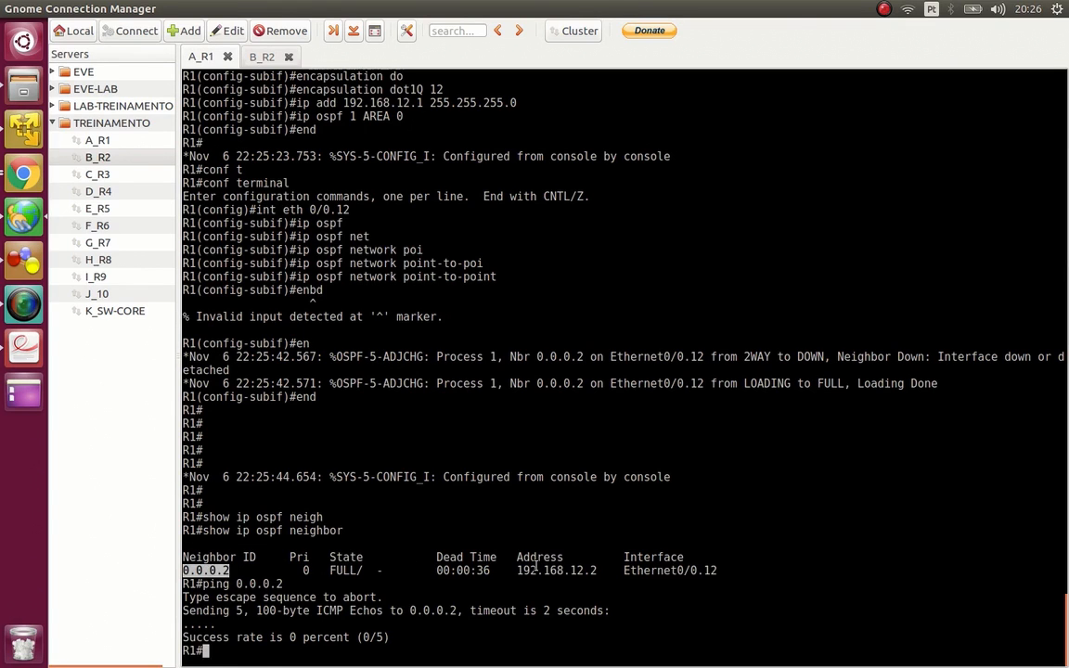
{"action": "left_click", "coordinate": [420, 643]}
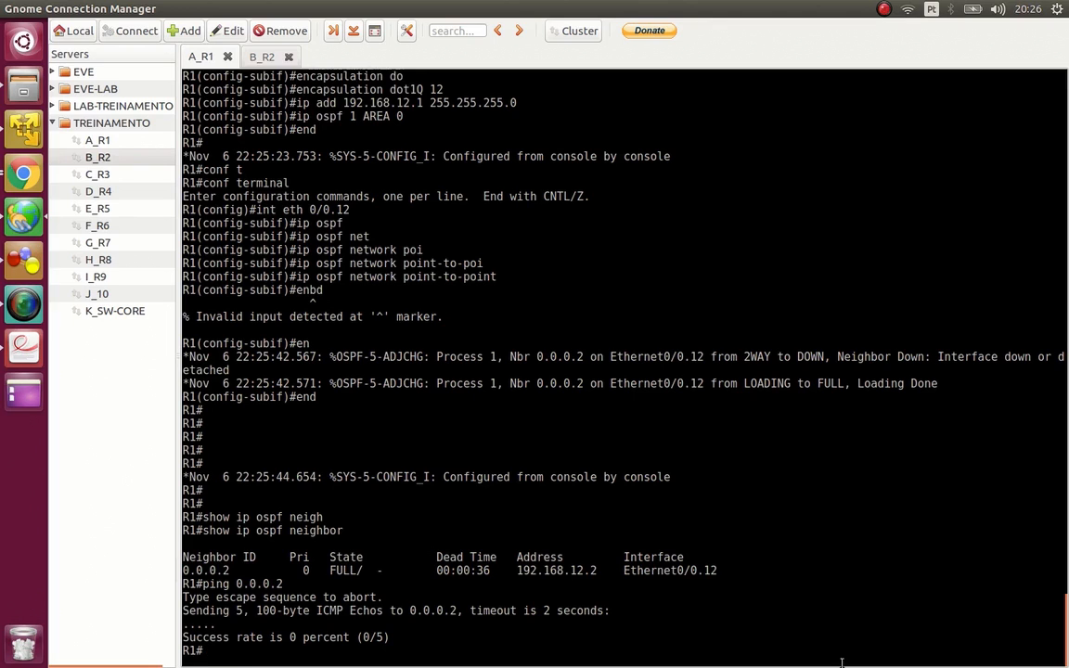
{"action": "double_click", "coordinate": [680, 570]}
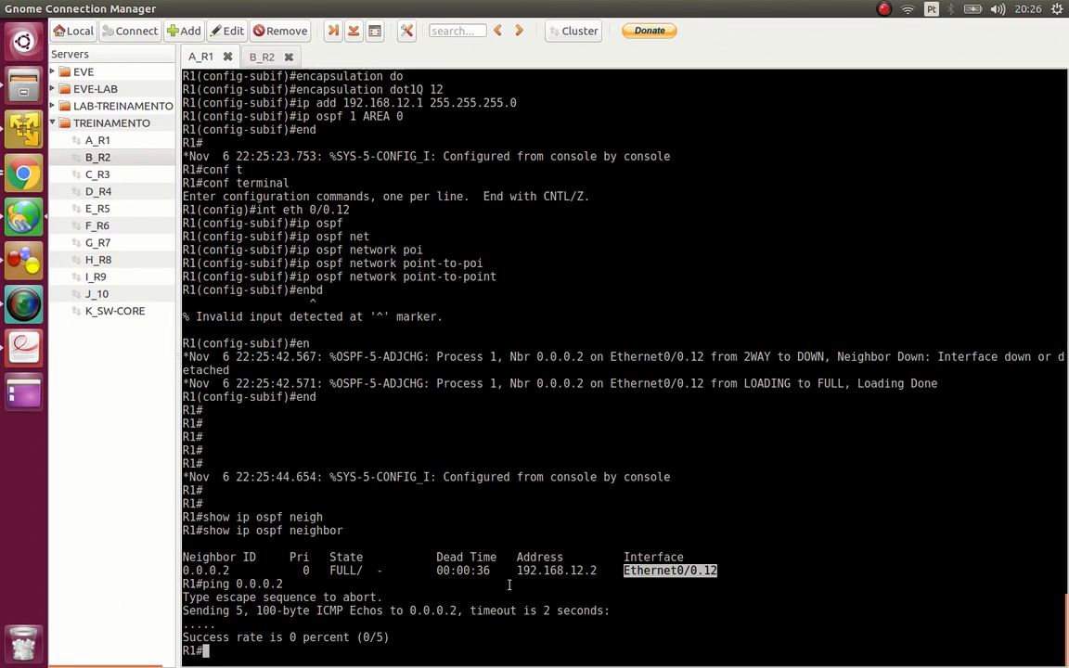
- Show R1's OSPF neighbor table again to check the adjacency's dead time
{"action": "type", "text": "s"}
{"action": "type", "text": "ospf neigh"}
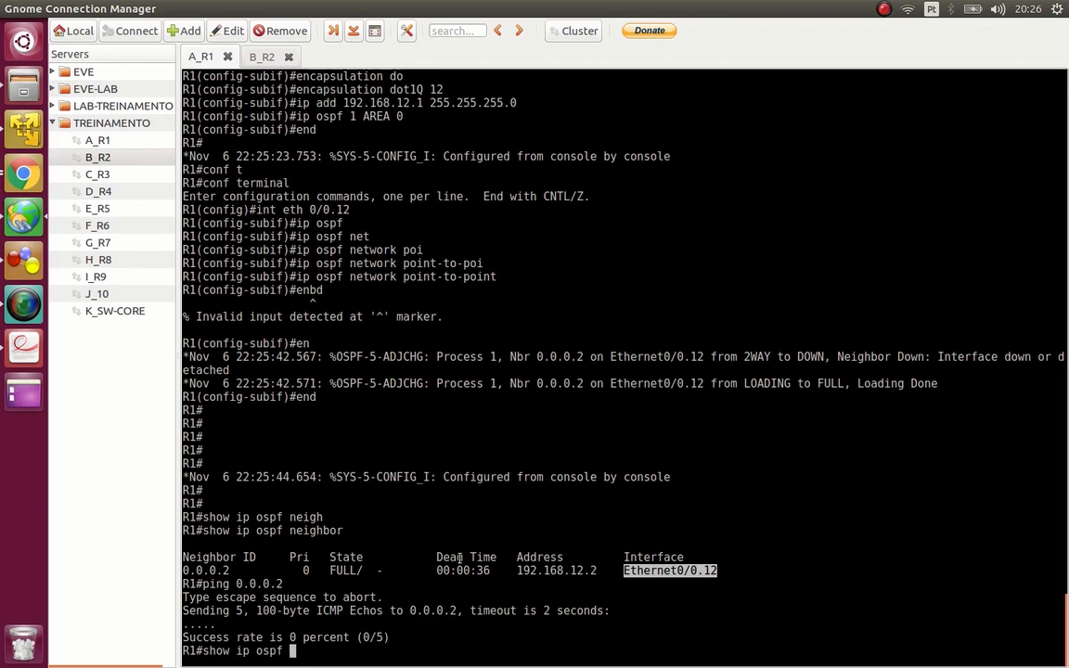
{"action": "key", "text": "Tab"}
{"action": "key", "text": "Return"}
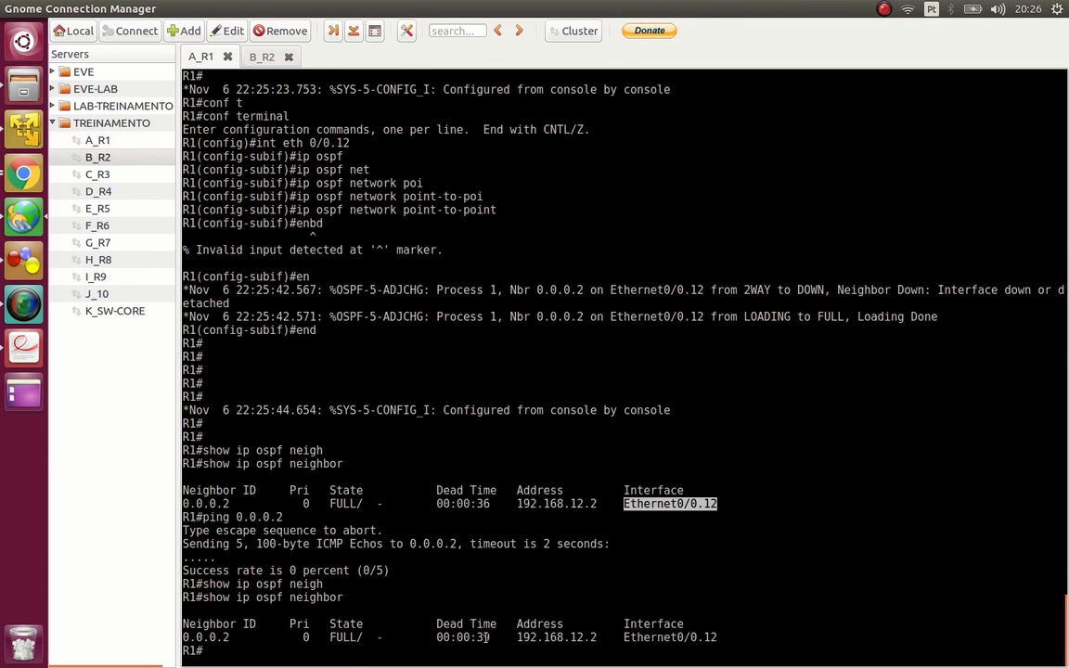
- Repeat the show ip ospf neighbor command six times to watch the dead timer count
{"action": "key", "text": "Up"}
{"action": "key", "text": "Return"}
{"action": "key", "text": "Up"}
{"action": "key", "text": "Return"}
{"action": "key", "text": "Up"}
{"action": "key", "text": "Return"}
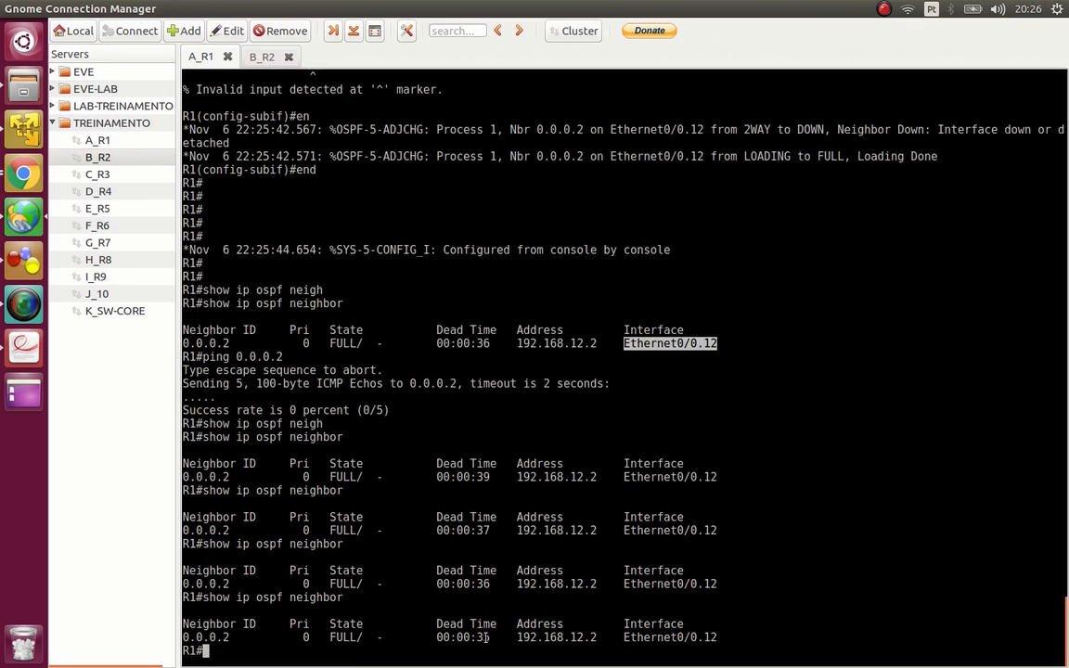
{"action": "key", "text": "Up"}
{"action": "key", "text": "Return"}
{"action": "key", "text": "Up"}
{"action": "key", "text": "Return"}
{"action": "key", "text": "Up"}
{"action": "key", "text": "Return"}
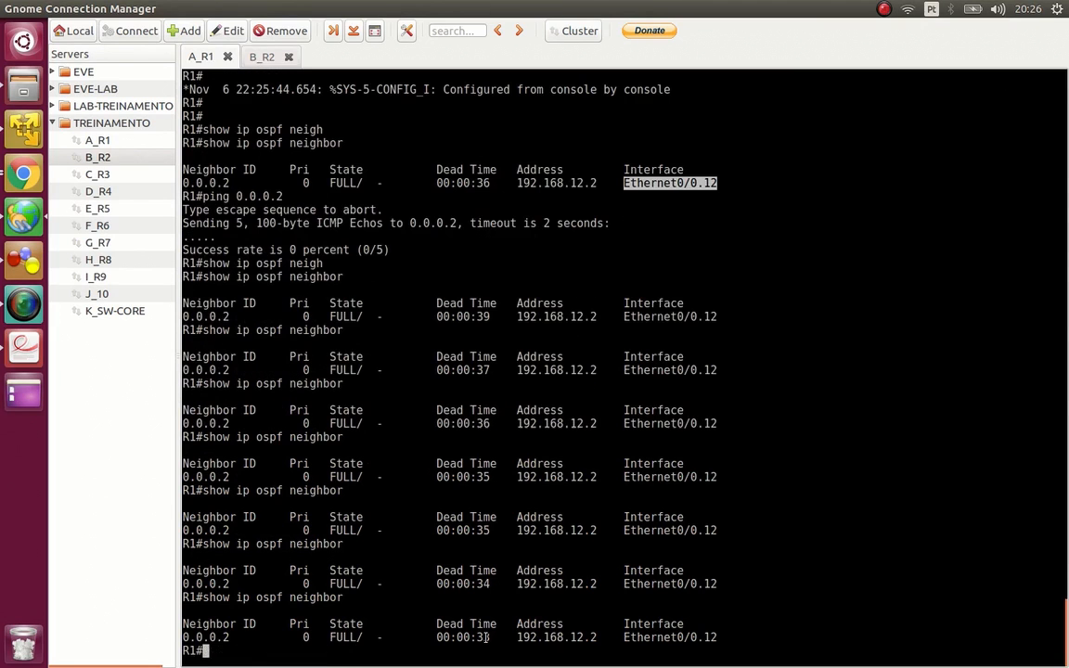
- Show R1's full IP protocols output and highlight the router ID of OSPF process 1
{"action": "type", "text": "show ip proto"}
{"action": "key", "text": "Tab"}
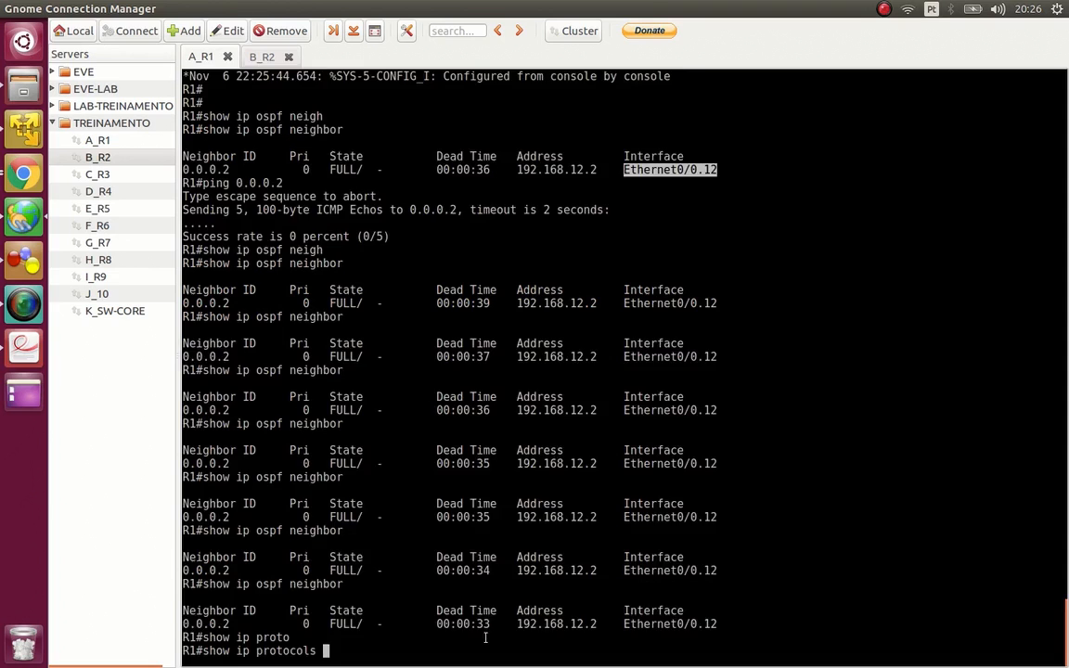
{"action": "key", "text": "Return"}
{"action": "key", "text": "space"}
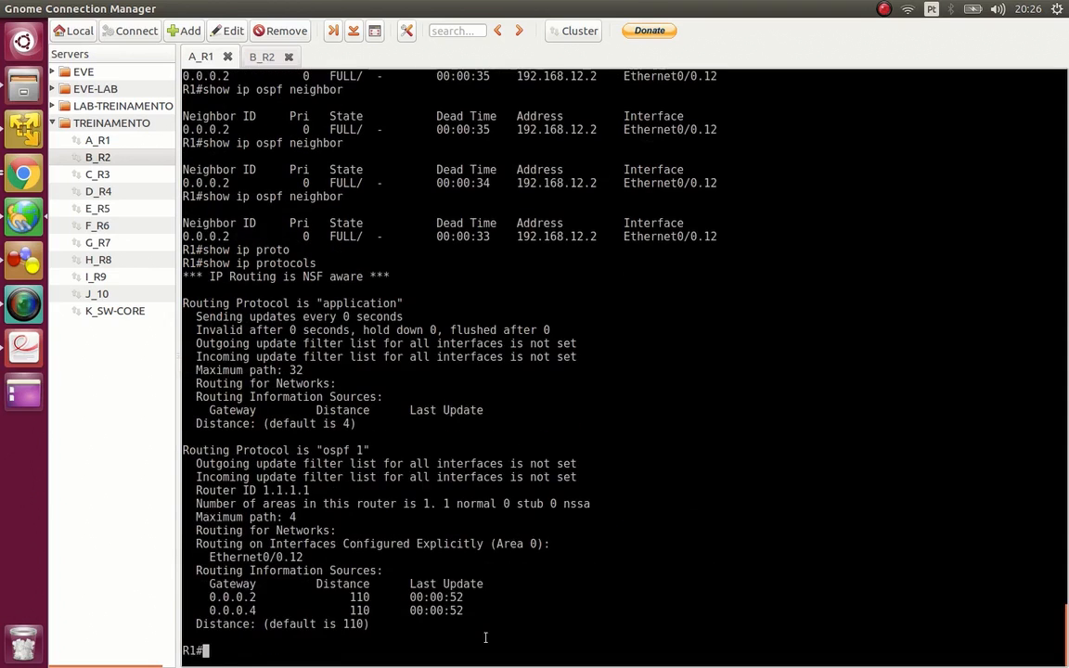
{"action": "double_click", "coordinate": [286, 490]}
- List R1's interfaces in brief, excluding unassigned ones, and highlight Loopback0's IP address
{"action": "type", "text": "show ip r"}
{"action": "key", "text": "BackSpace"}
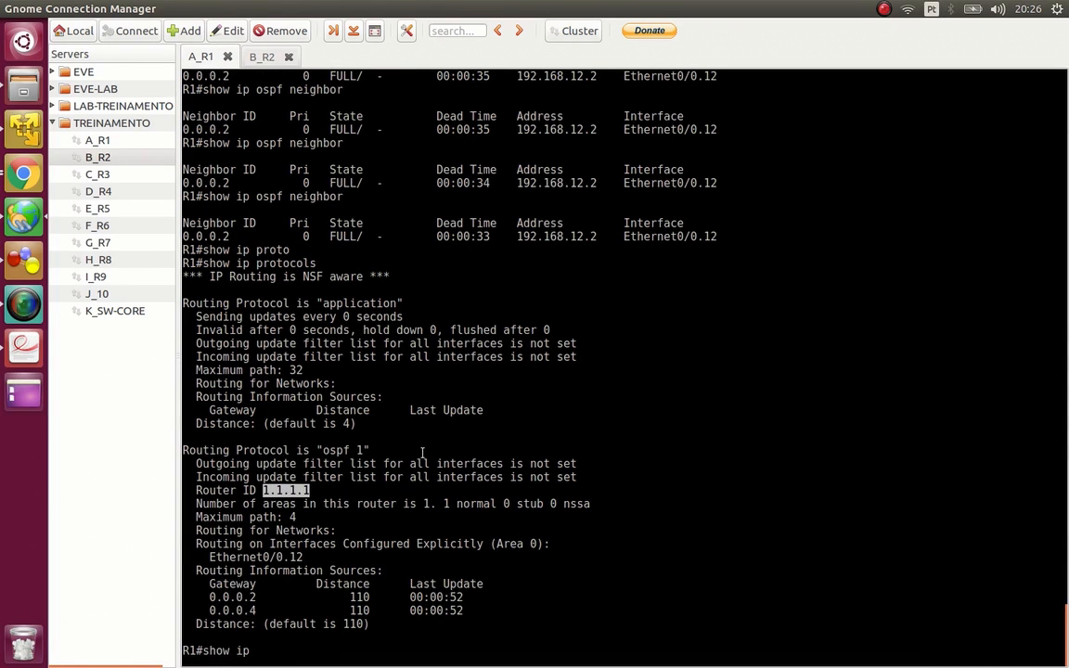
{"action": "type", "text": "int"}
{"action": "key", "text": "Tab"}
{"action": "type", "text": "br"}
{"action": "key", "text": "Tab"}
{"action": "type", "text": "| ex una"}
{"action": "key", "text": "Return"}
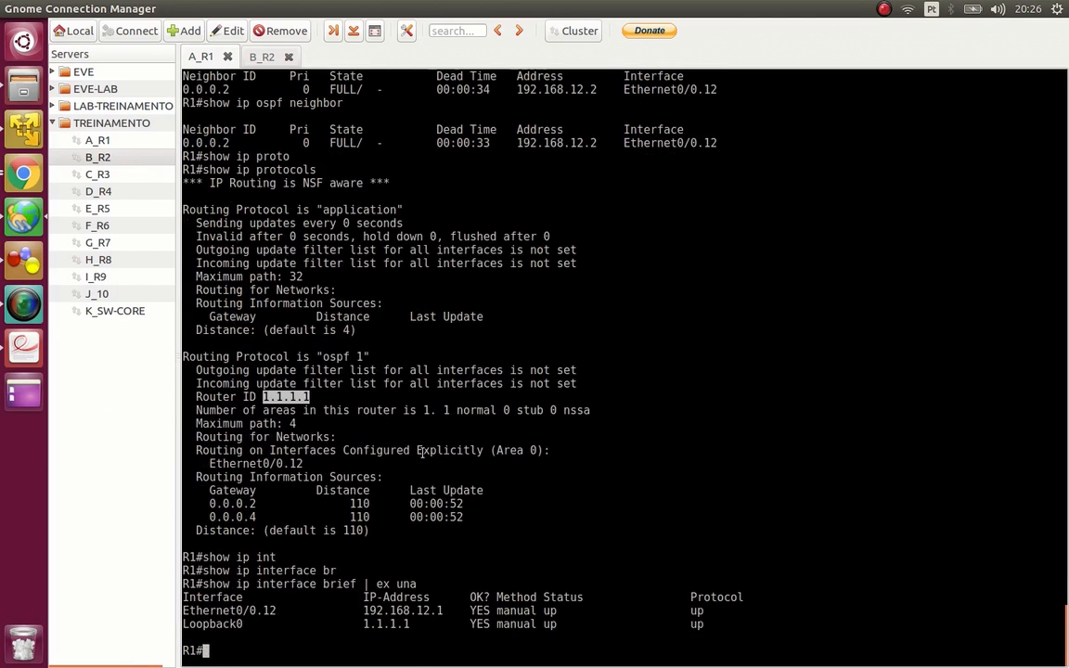
{"action": "double_click", "coordinate": [388, 624]}
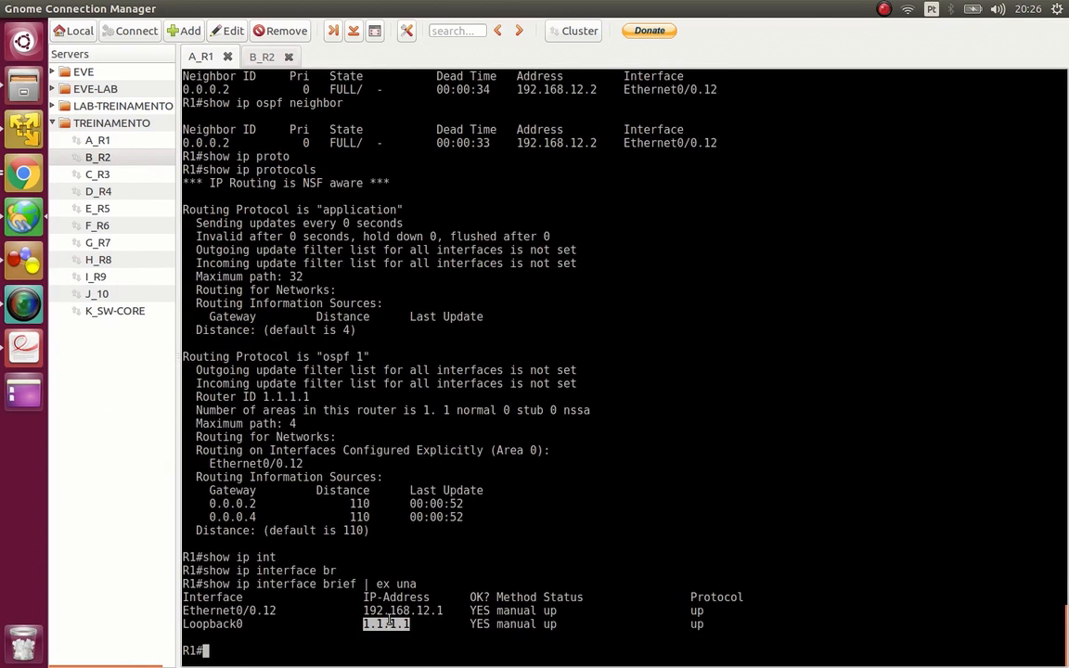
- Shut down interface lo0 on R1 from configuration mode and exit to privileged mode with end
{"action": "type", "text": "conf t"}
{"action": "key", "text": "Tab"}
{"action": "key", "text": "Return"}
{"action": "type", "text": "int lo0"}
{"action": "key", "text": "Return"}
{"action": "type", "text": "shu"}
{"action": "key", "text": "Tab"}
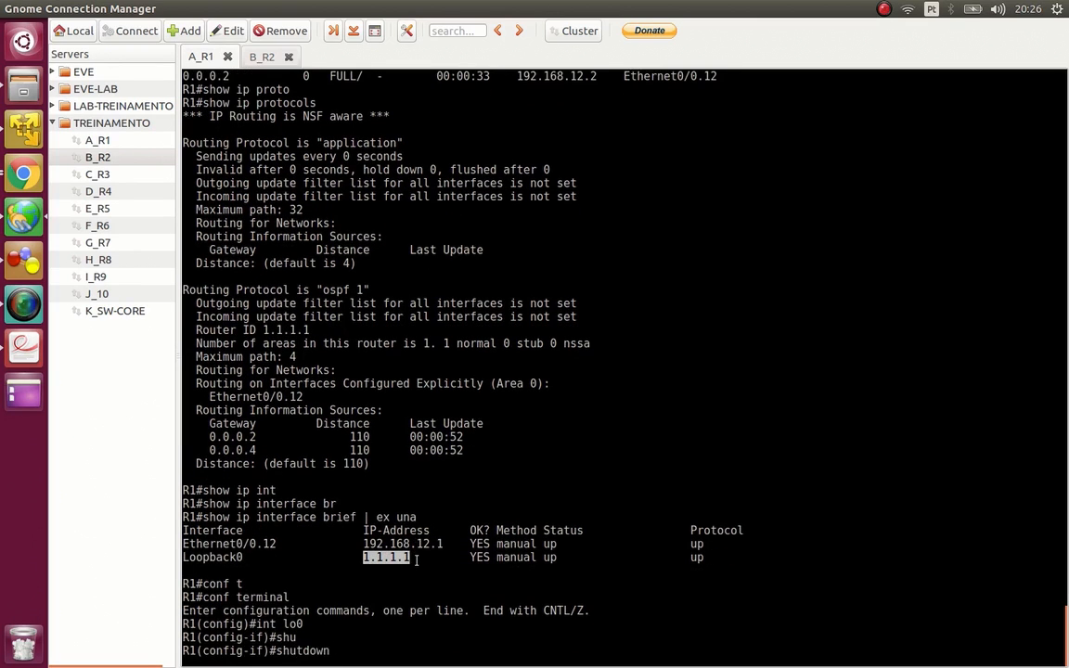
{"action": "key", "text": "Return"}
{"action": "type", "text": "e"}
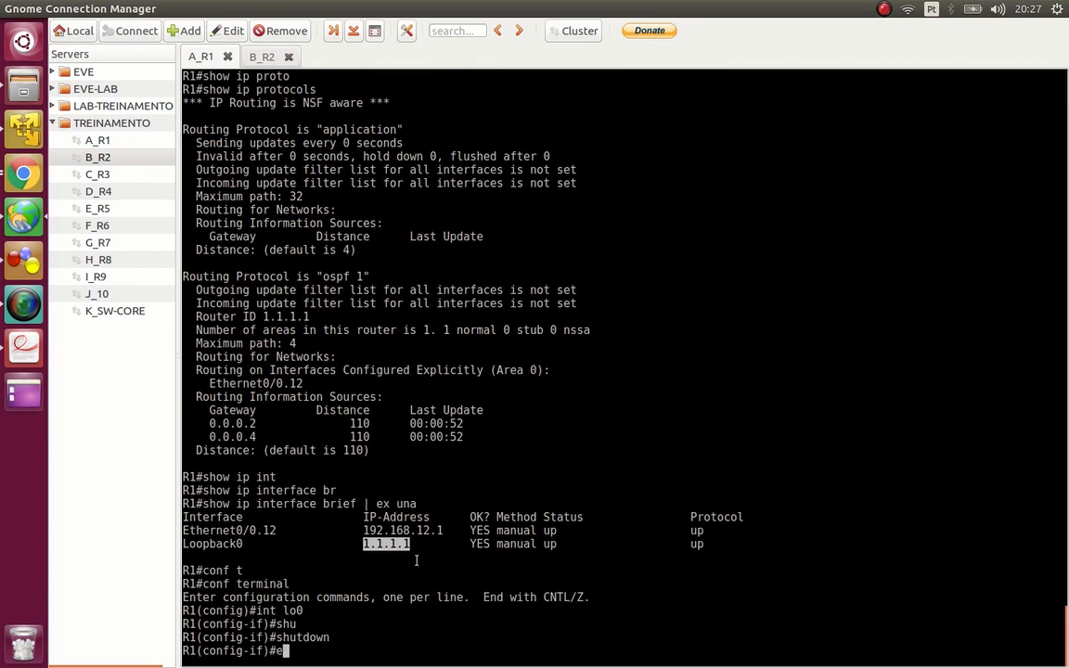
{"action": "type", "text": "nd"}
{"action": "key", "text": "Return"}
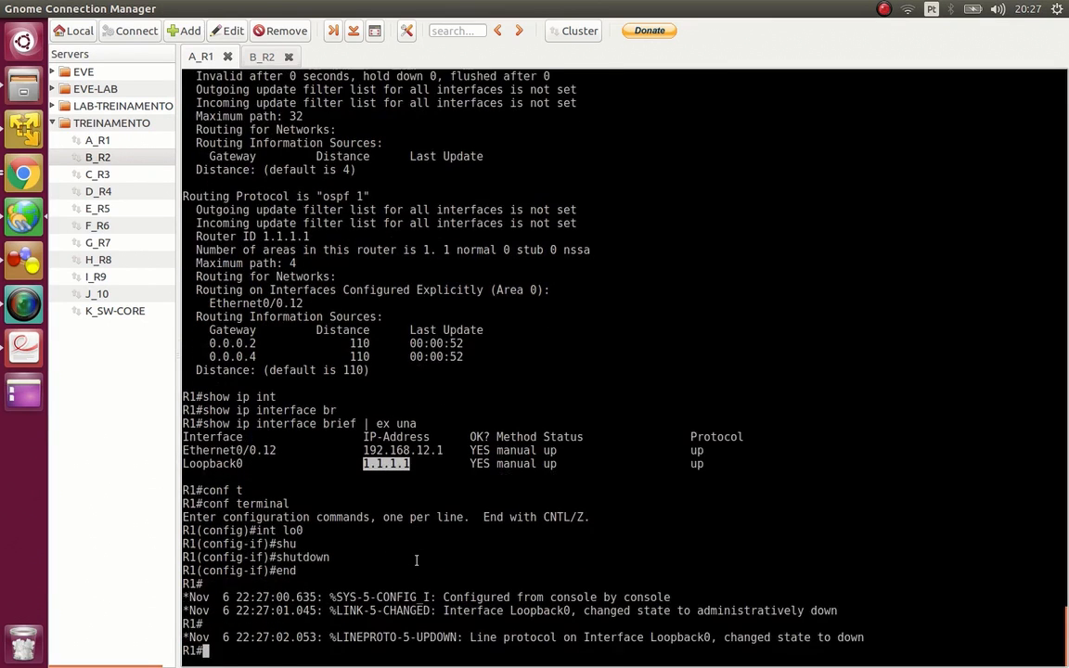
- Check R1's OSPF neighbor table with the loopback shut down and review the surrounding terminal output
{"action": "key", "text": "Return"}
{"action": "key", "text": "Return"}
{"action": "key", "text": "Return"}
{"action": "type", "text": "show ip ospf neigh"}
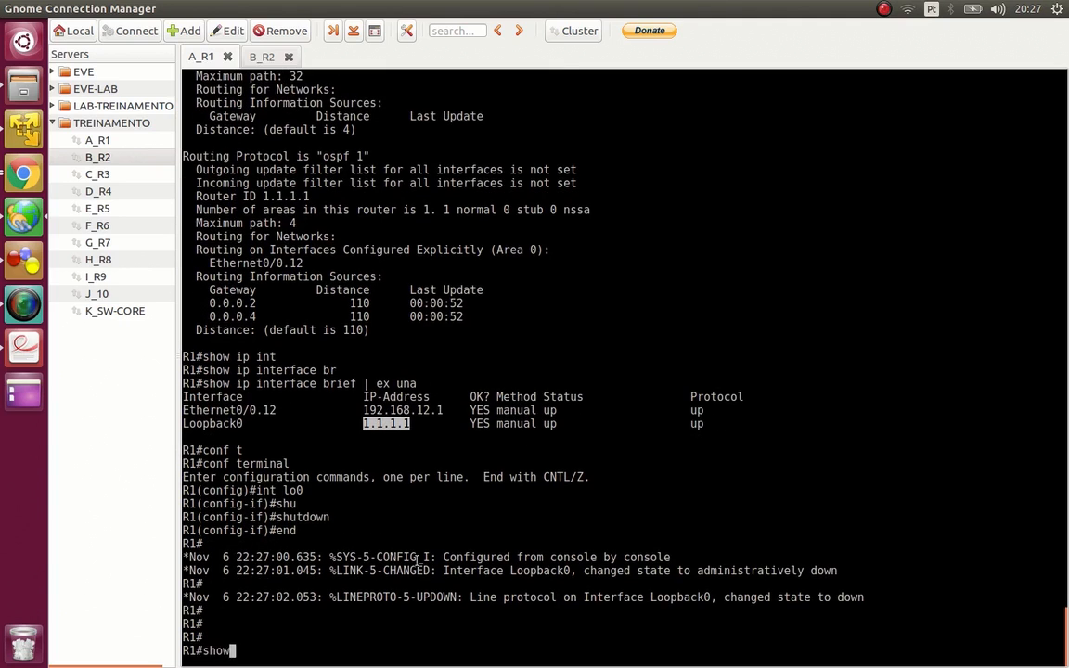
{"action": "key", "text": "Tab"}
{"action": "key", "text": "Return"}
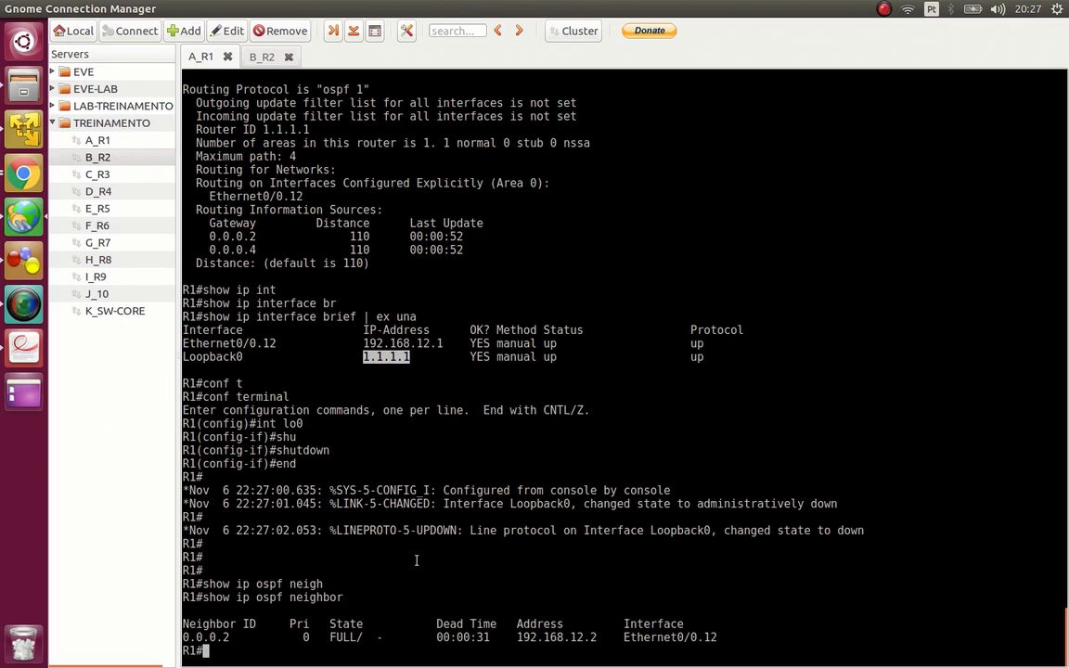
{"action": "scroll", "coordinate": [701, 546], "scroll_direction": "up", "scroll_amount": 3}
{"action": "scroll", "coordinate": [700, 546], "scroll_direction": "down", "scroll_amount": 3}
{"action": "left_click", "coordinate": [530, 377]}
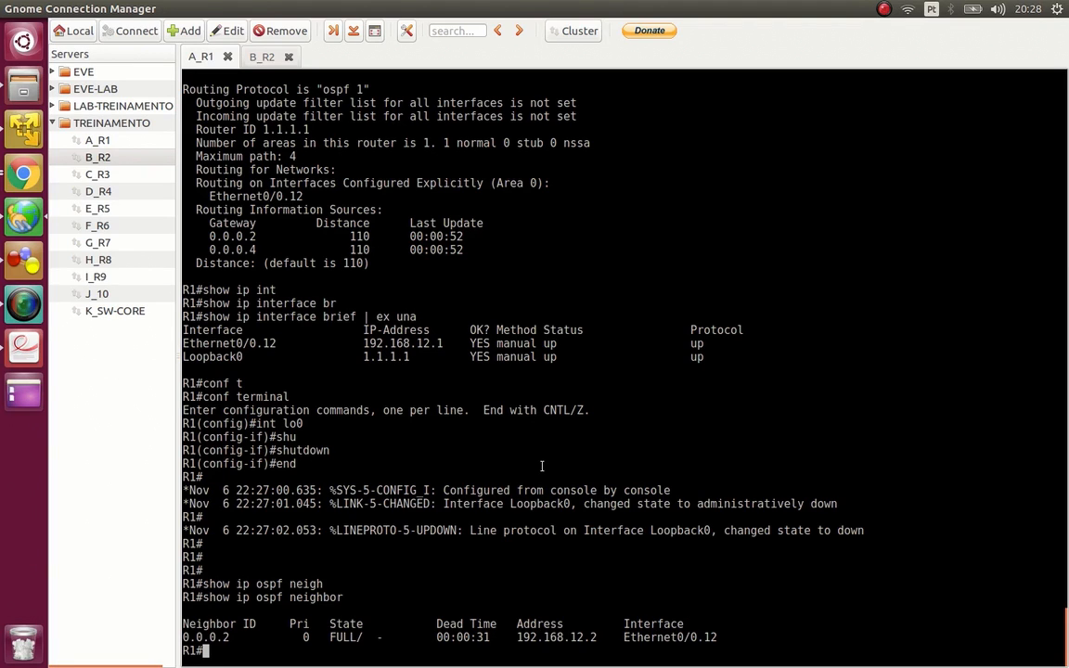
- List R1's assigned interfaces in brief with show ip int br | ex una and highlight the Loopback0 line
{"action": "type", "text": "show ip int br | ex una"}
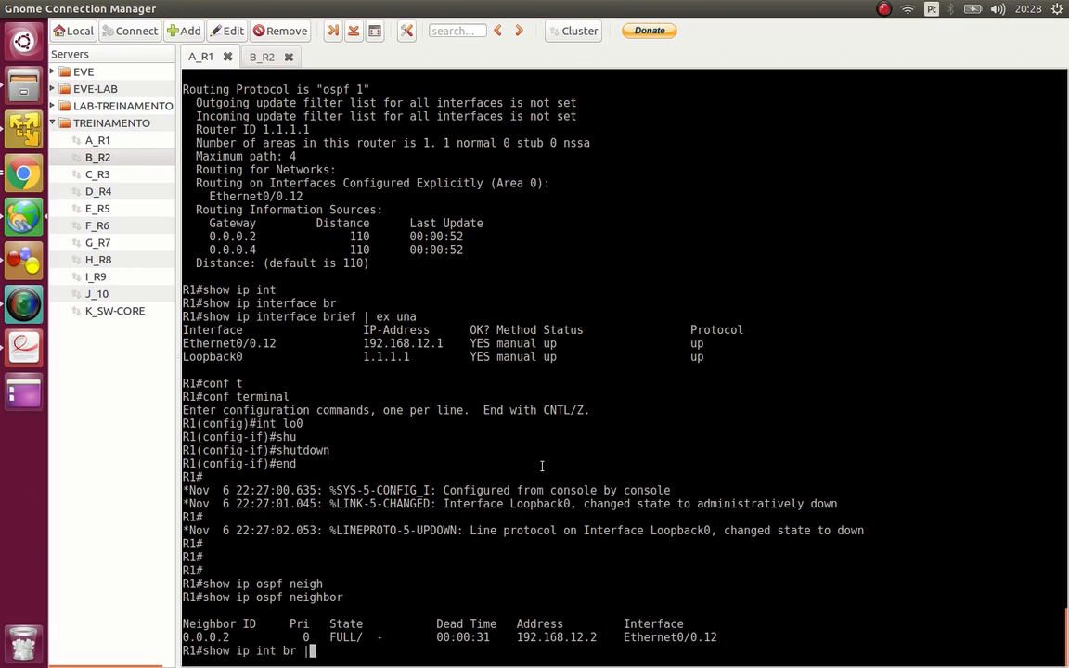
{"action": "key", "text": "Return"}
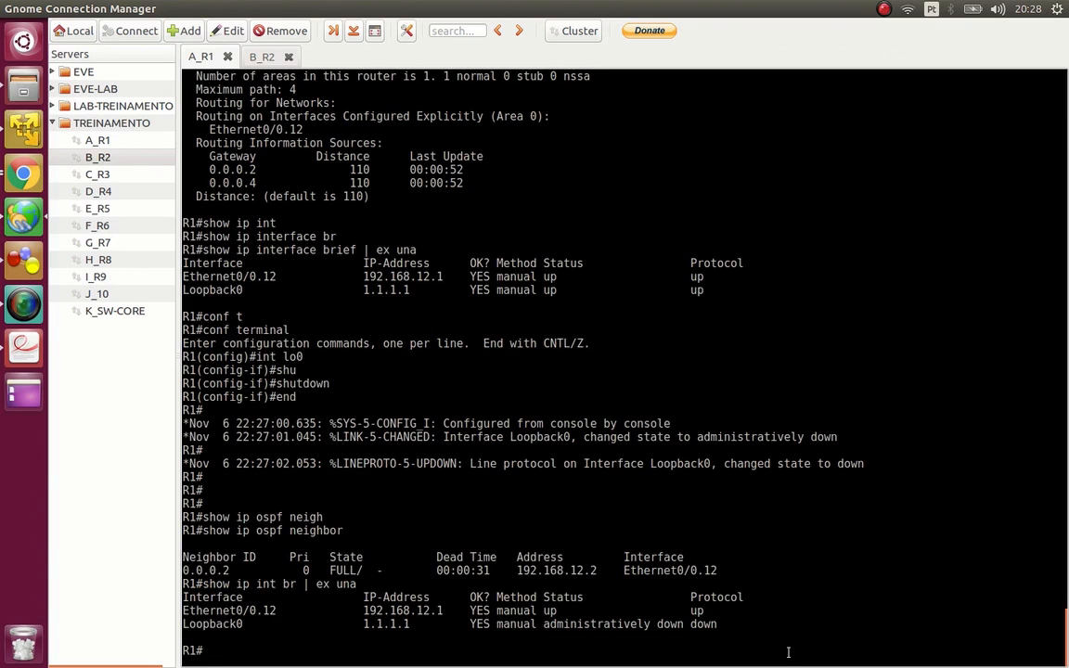
{"action": "triple_click", "coordinate": [738, 624]}
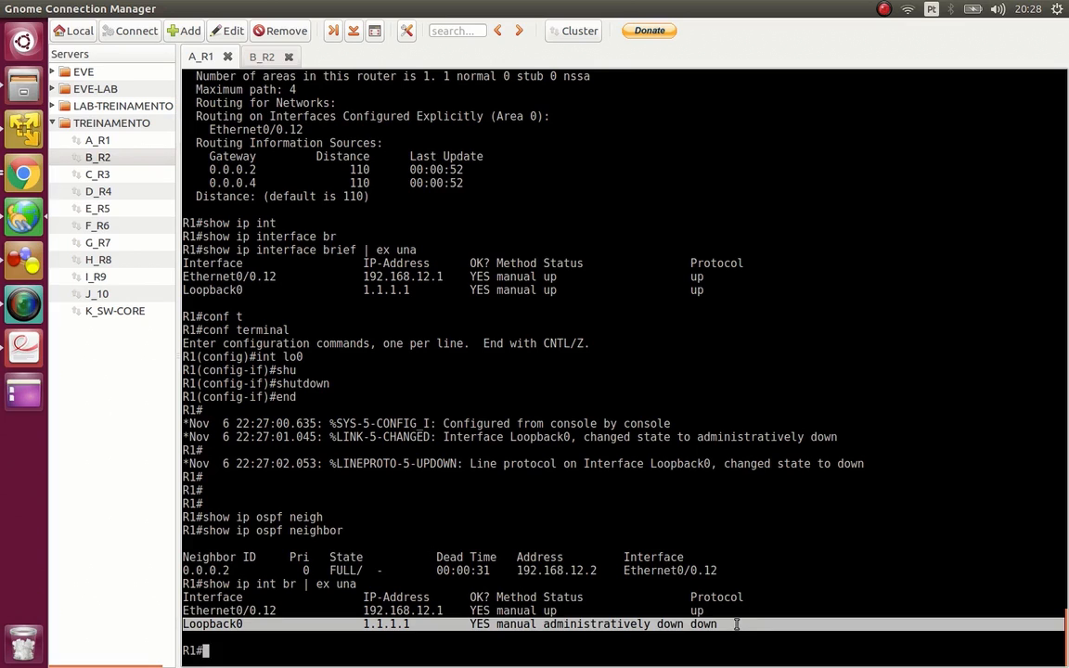
- Reset all OSPF processes on R1 with clear ip ospf process, answering yes to the confirmation
{"action": "type", "text": "clear ip os"}
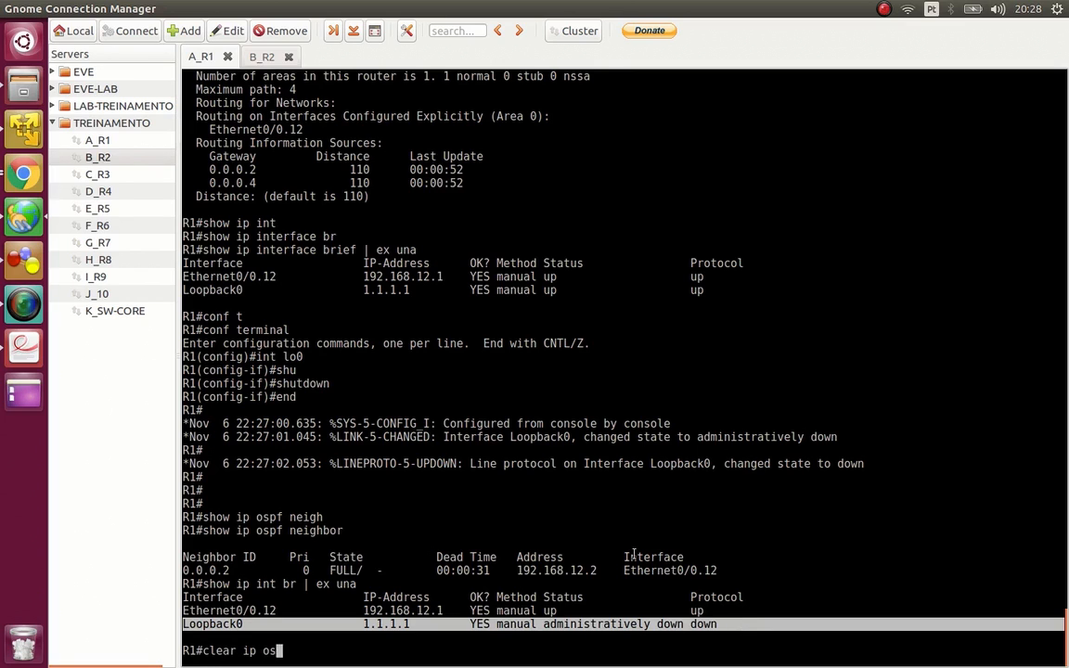
{"action": "type", "text": "pf process"}
{"action": "key", "text": "Return"}
{"action": "type", "text": "yes"}
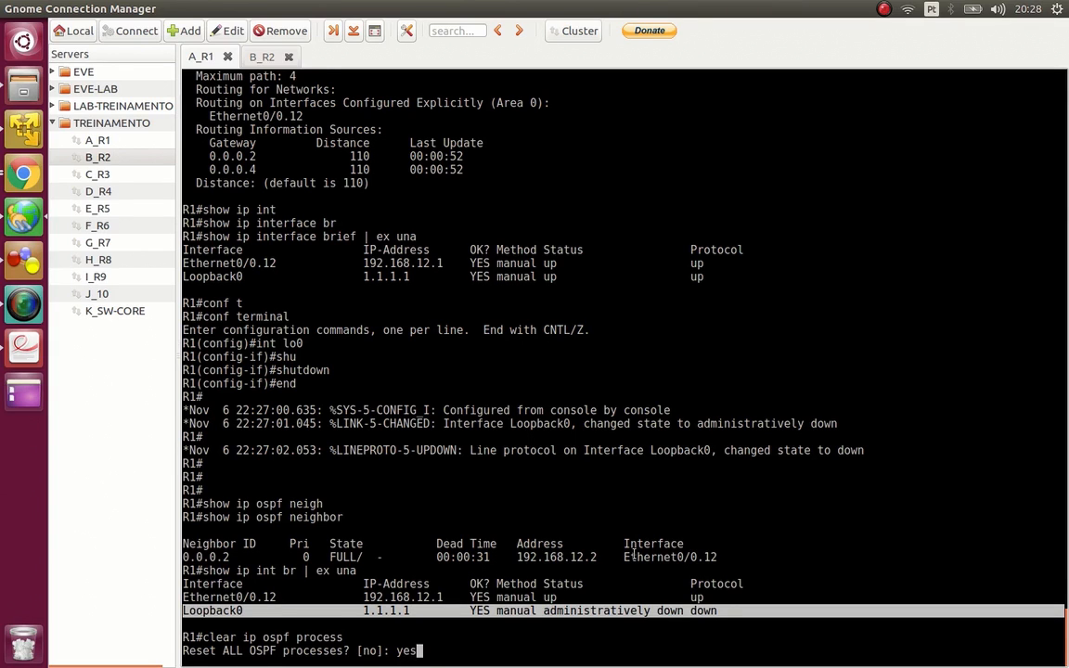
{"action": "key", "text": "Return"}
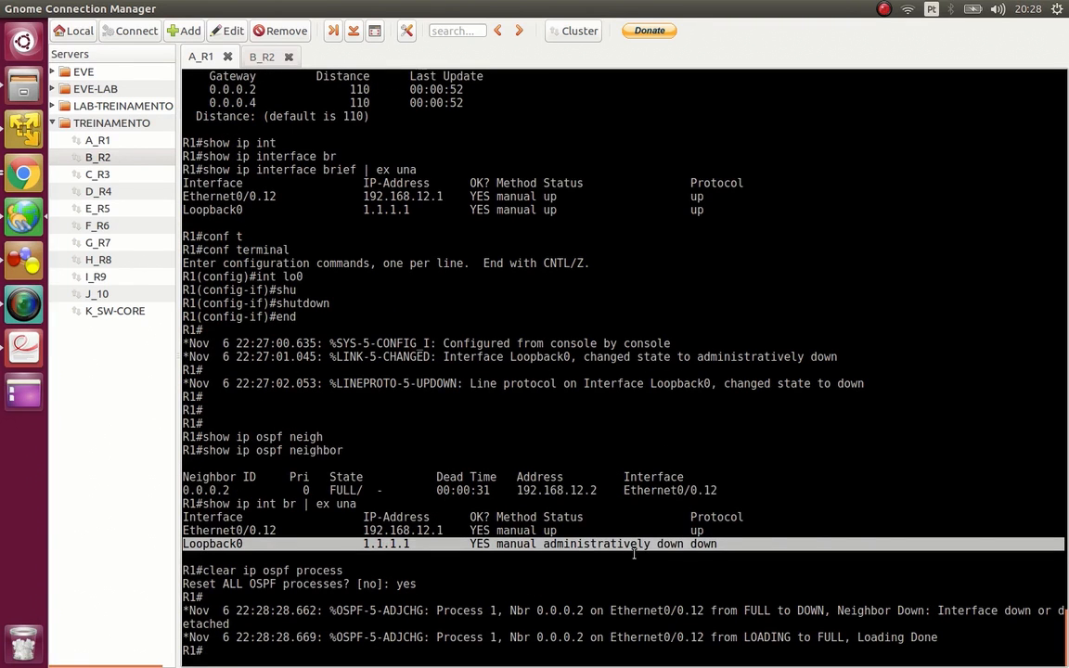
- Show R1's IP protocols to check the OSPF router ID following the process reset
{"action": "type", "text": "show ip proto"}
{"action": "key", "text": "Return"}
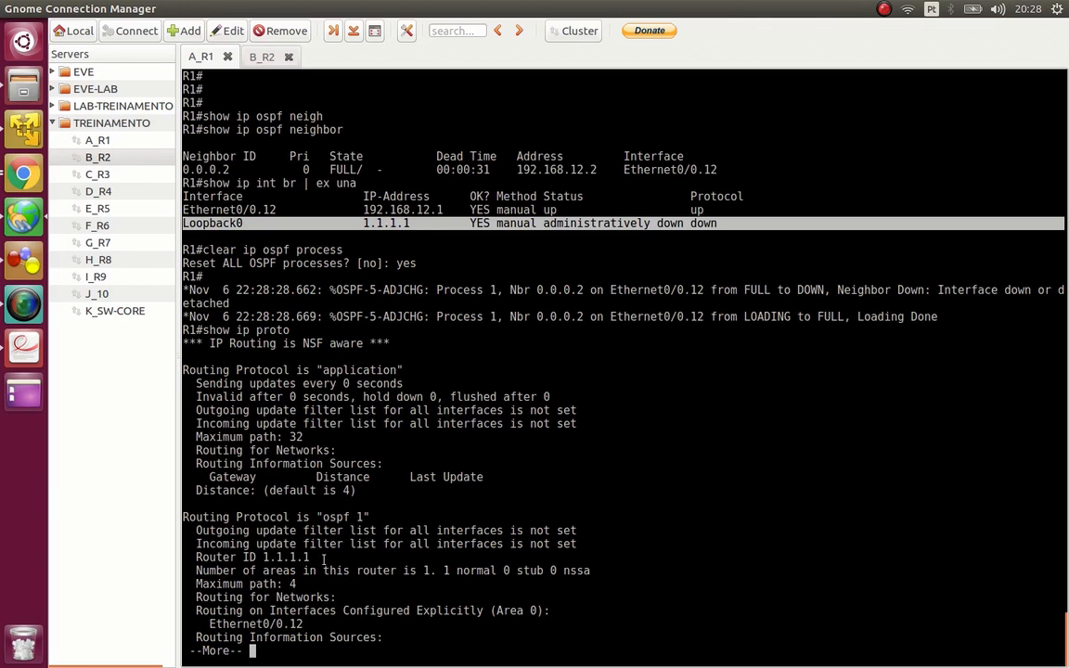
- Highlight the OSPF 1 router ID in the protocols output and quit the paged listing
{"action": "double_click", "coordinate": [285, 557]}
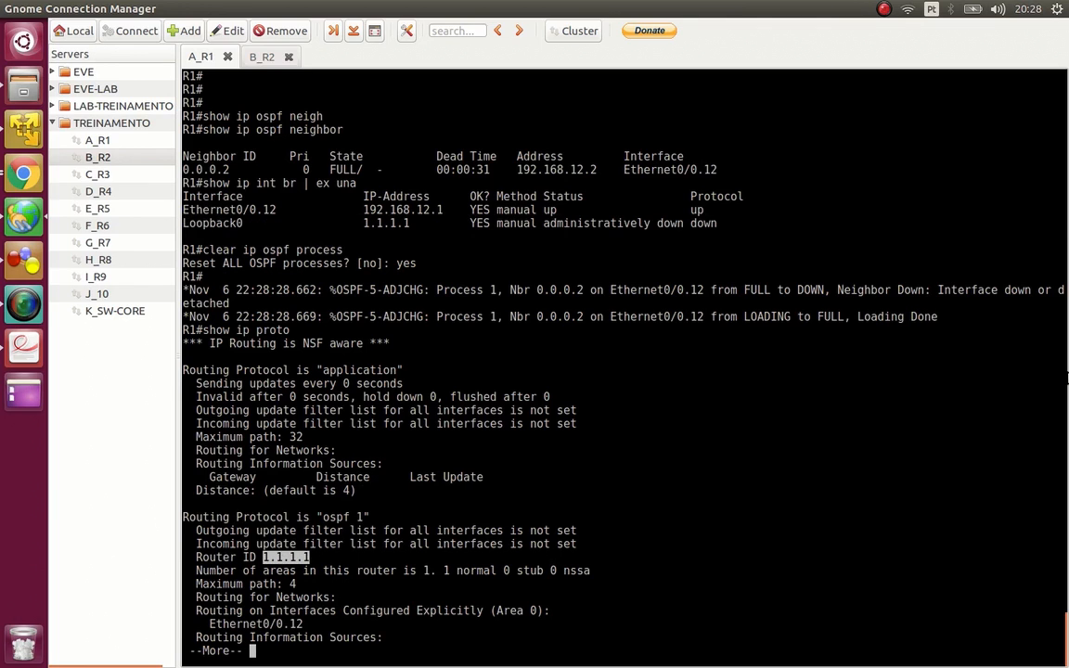
{"action": "double_click", "coordinate": [530, 504]}
{"action": "key", "text": "q"}
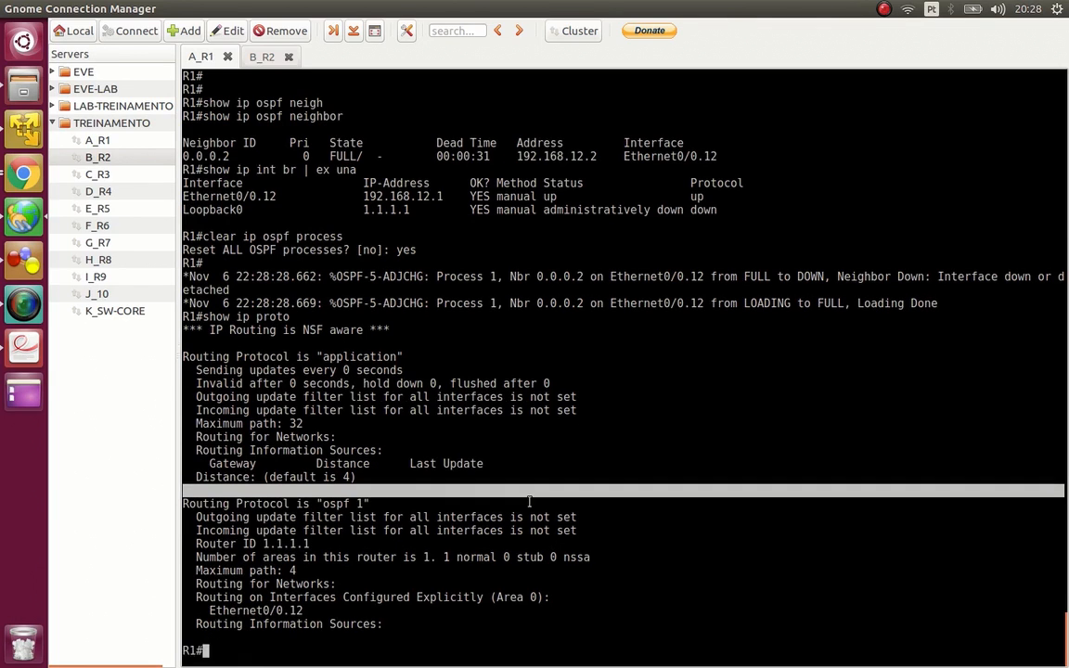
- Enter global configuration mode on R1 and remove the OSPF process with no router ospf 1
{"action": "type", "text": "conf t"}
{"action": "key", "text": "Return"}
{"action": "type", "text": "no router ospf 1"}
{"action": "key", "text": "Return"}
- List all R1 interfaces from configuration mode with do show ip int br and highlight Loopback0 and Ethernet0/0.12
{"action": "type", "text": "do show ip int br"}
{"action": "key", "text": "Return"}
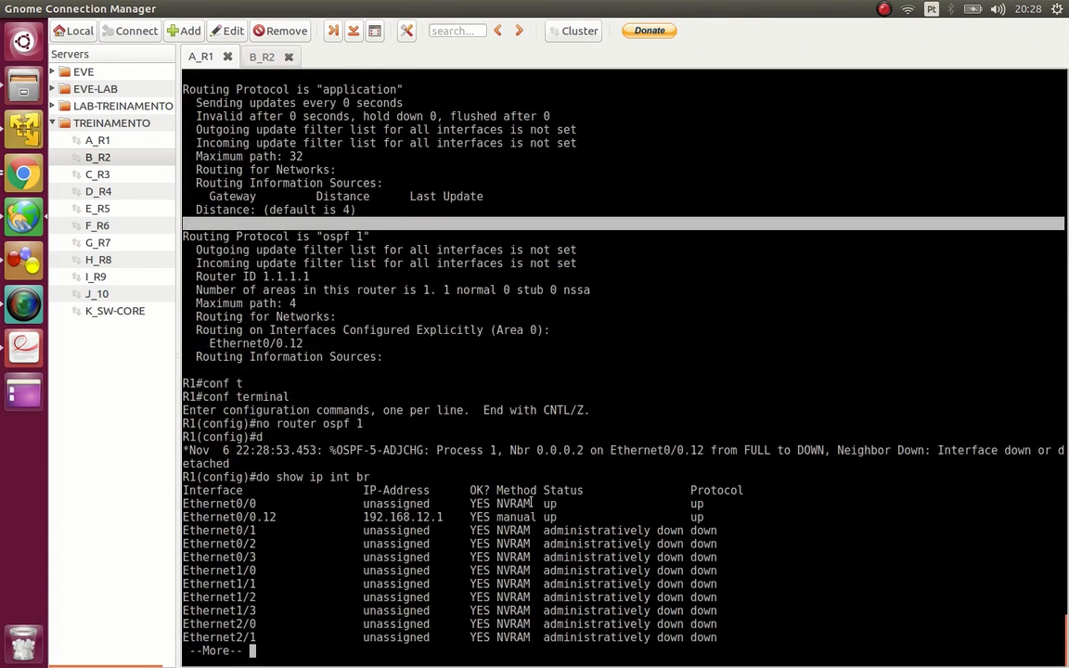
{"action": "key", "text": "space"}
{"action": "key", "text": "space"}
{"action": "left_click_drag", "start_coordinate": [496, 638], "coordinate": [620, 653]}
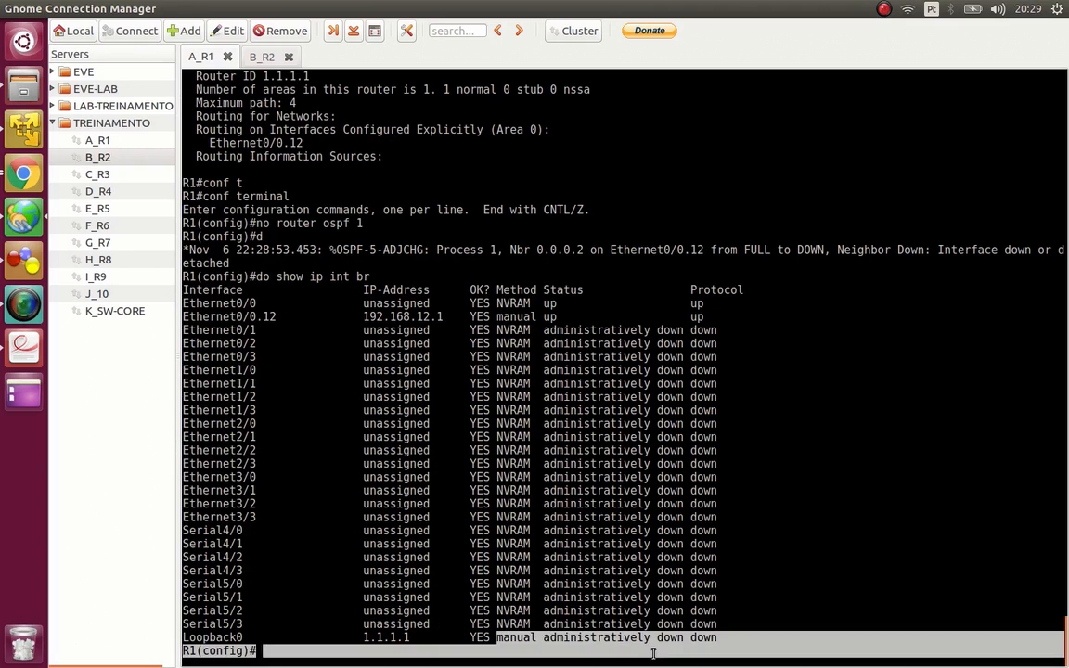
{"action": "double_click", "coordinate": [211, 316]}
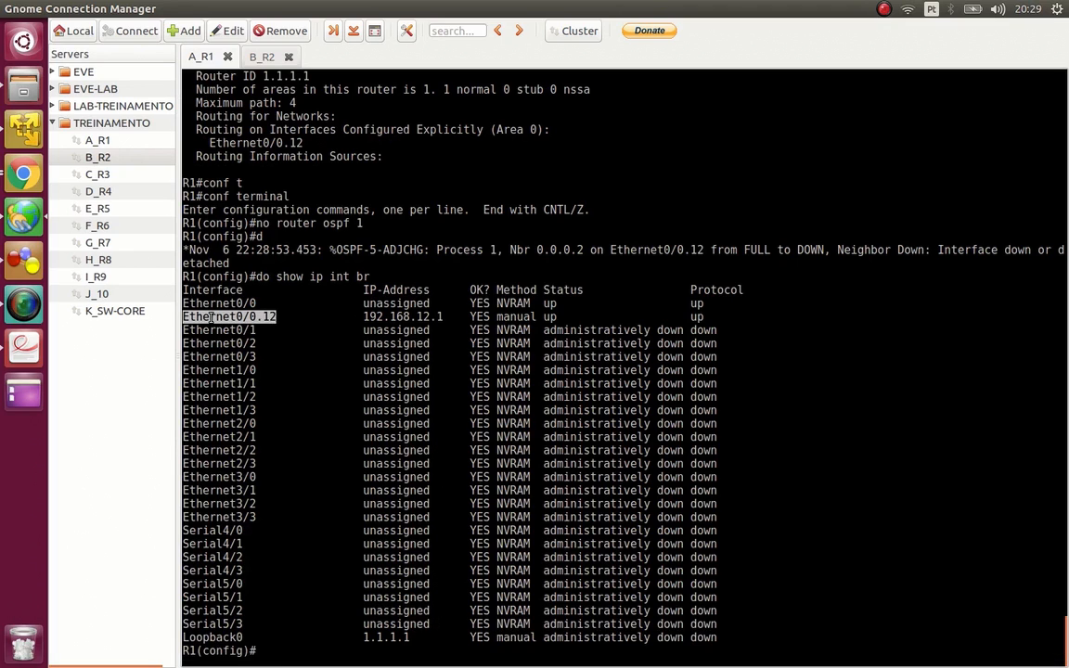
- Enable OSPF process 1 in area 0 on subinterface Ethernet 0/0.12 and end configuration mode
{"action": "type", "text": "int eth 0/0.12"}
{"action": "key", "text": "Return"}
{"action": "type", "text": "ip"}
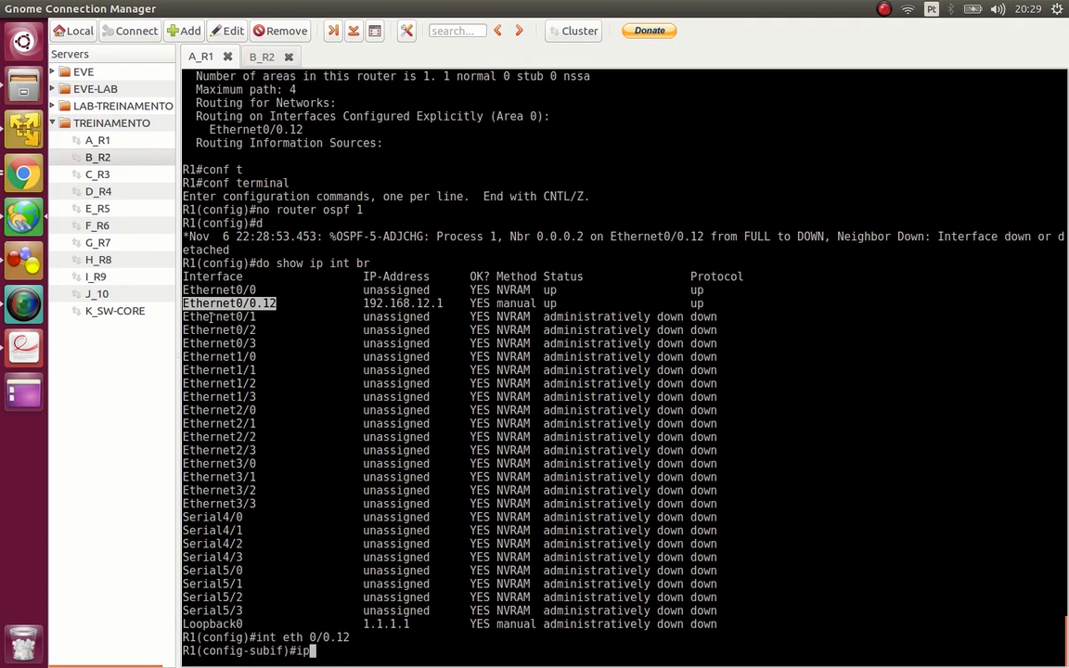
{"action": "type", "text": " ospf 1 area 0"}
{"action": "key", "text": "Return"}
{"action": "type", "text": "end"}
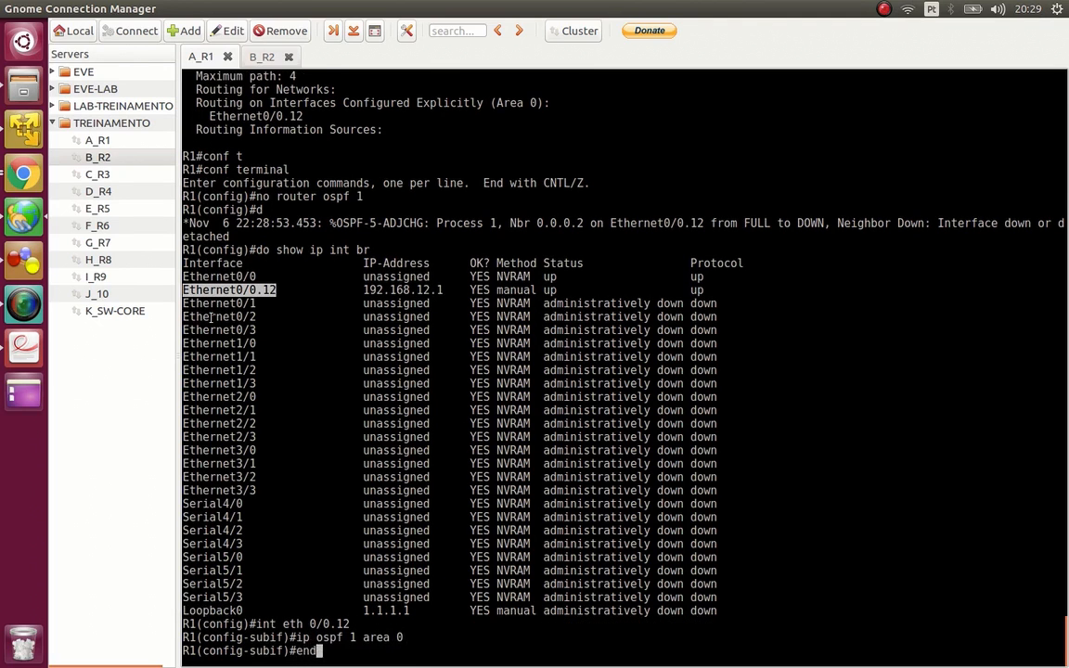
{"action": "key", "text": "Return"}
- Display R1's routing protocols with show ip proto and highlight the OSPF 1 router ID
{"action": "type", "text": "show ip "}
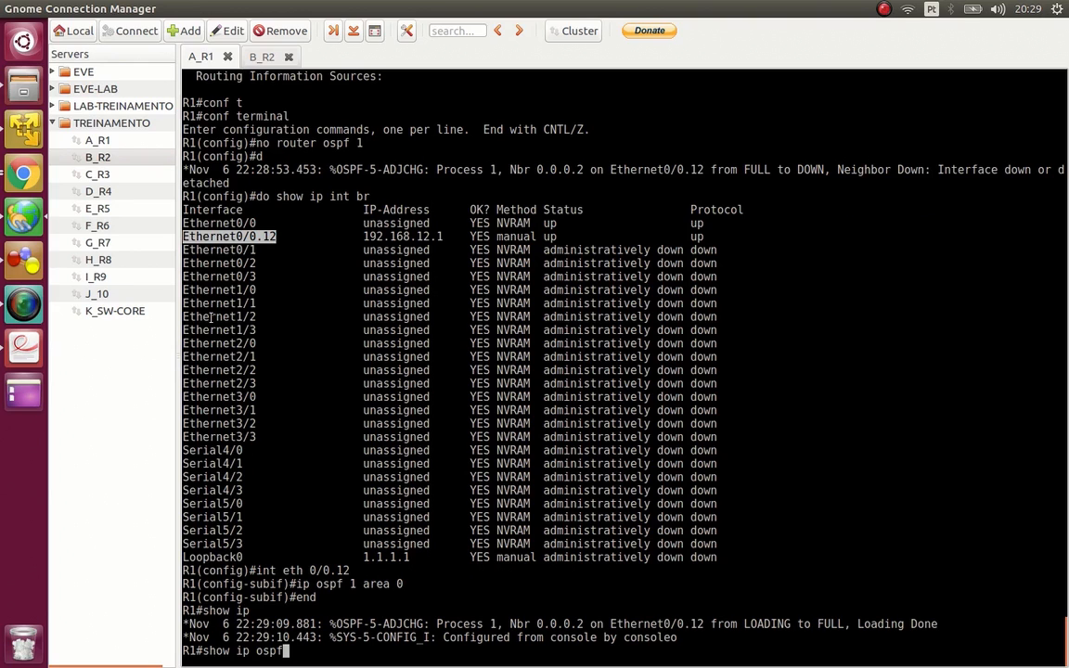
{"action": "type", "text": "proto"}
{"action": "key", "text": "Return"}
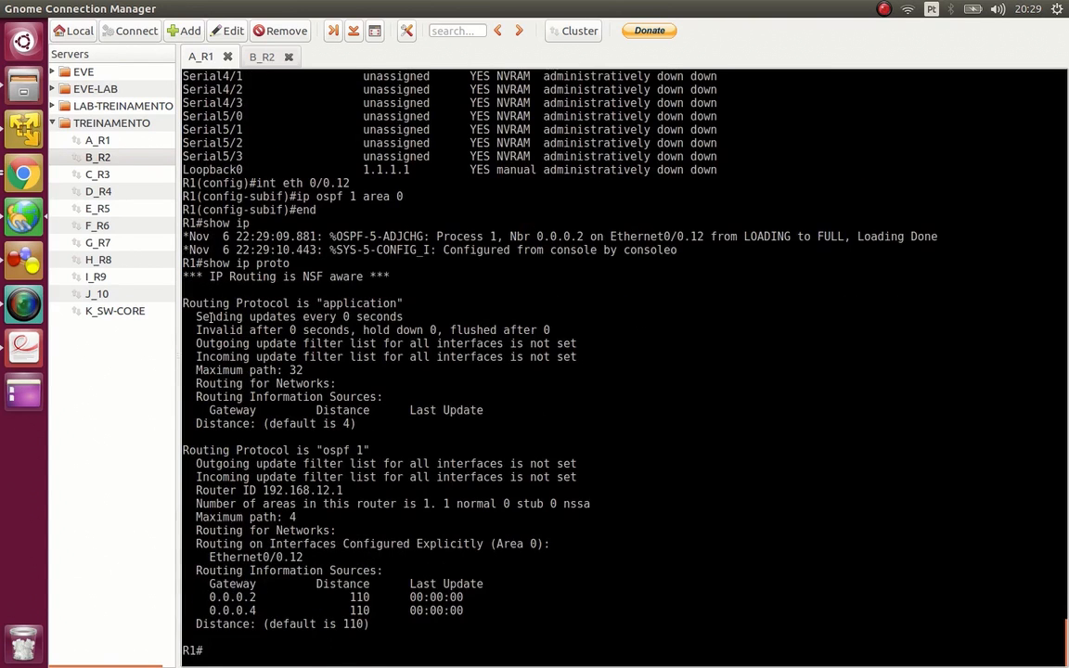
{"action": "double_click", "coordinate": [304, 490]}
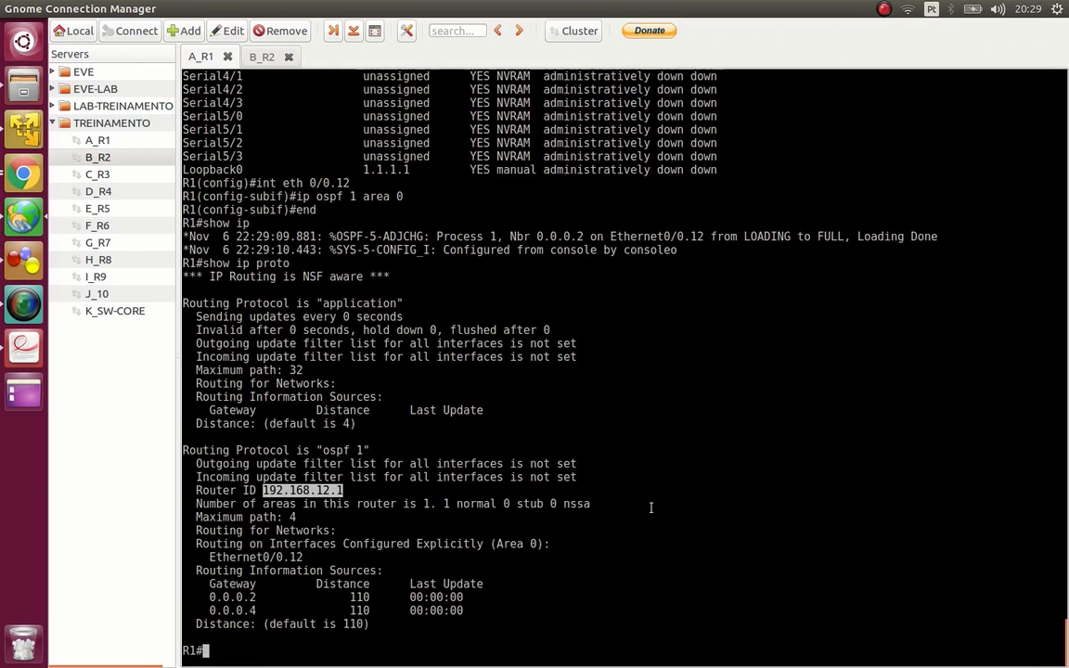
- Examine the status and protocol of Ethernet0/0.12, Serial4/0 and Loopback0 in the earlier interface listing
{"action": "scroll", "coordinate": [650, 507], "scroll_direction": "up", "scroll_amount": 5}
{"action": "scroll", "coordinate": [651, 508], "scroll_direction": "up", "scroll_amount": 3}
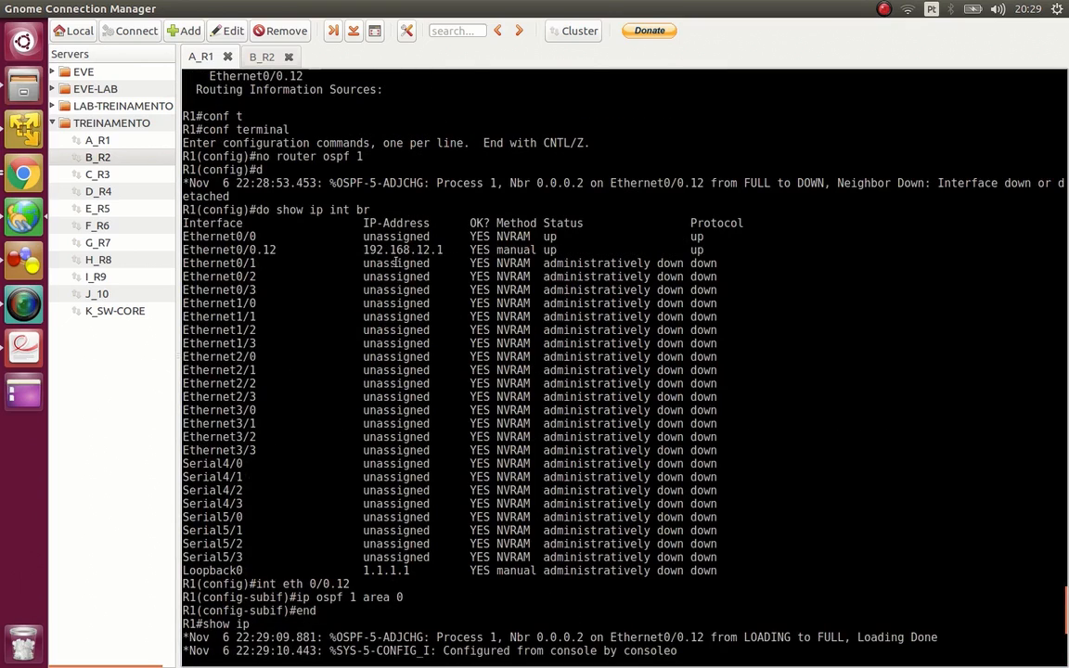
{"action": "scroll", "coordinate": [325, 234], "scroll_direction": "down", "scroll_amount": 10}
{"action": "scroll", "coordinate": [355, 238], "scroll_direction": "up", "scroll_amount": 10}
{"action": "left_click_drag", "start_coordinate": [184, 464], "coordinate": [696, 459]}
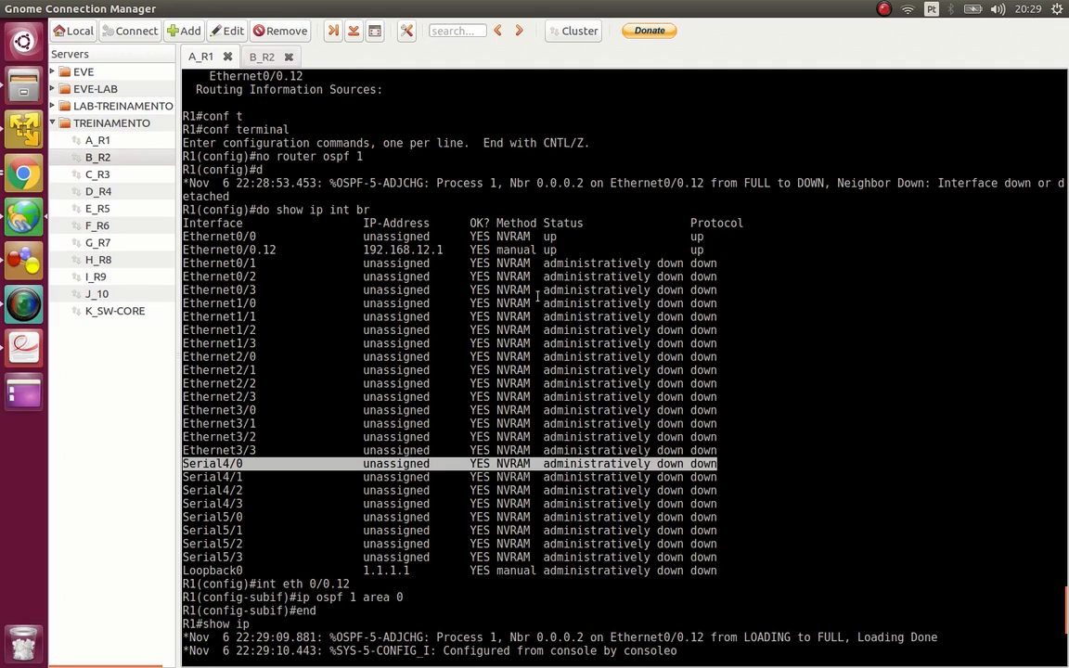
{"action": "left_click", "coordinate": [553, 251]}
{"action": "left_click_drag", "start_coordinate": [643, 255], "coordinate": [703, 250]}
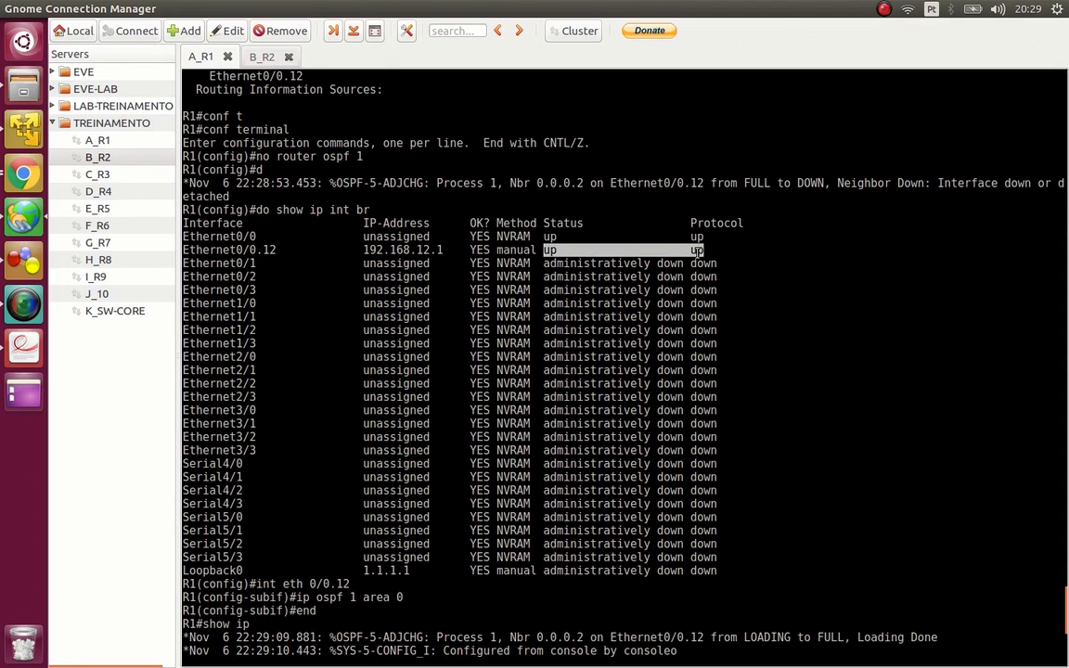
{"action": "double_click", "coordinate": [549, 250]}
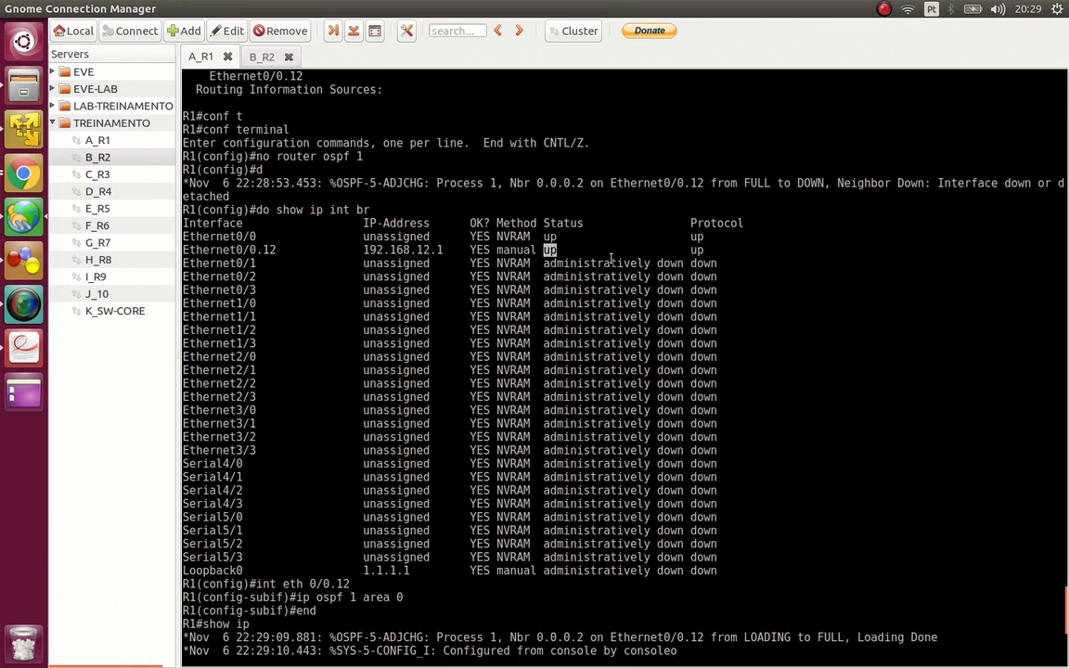
{"action": "triple_click", "coordinate": [698, 250]}
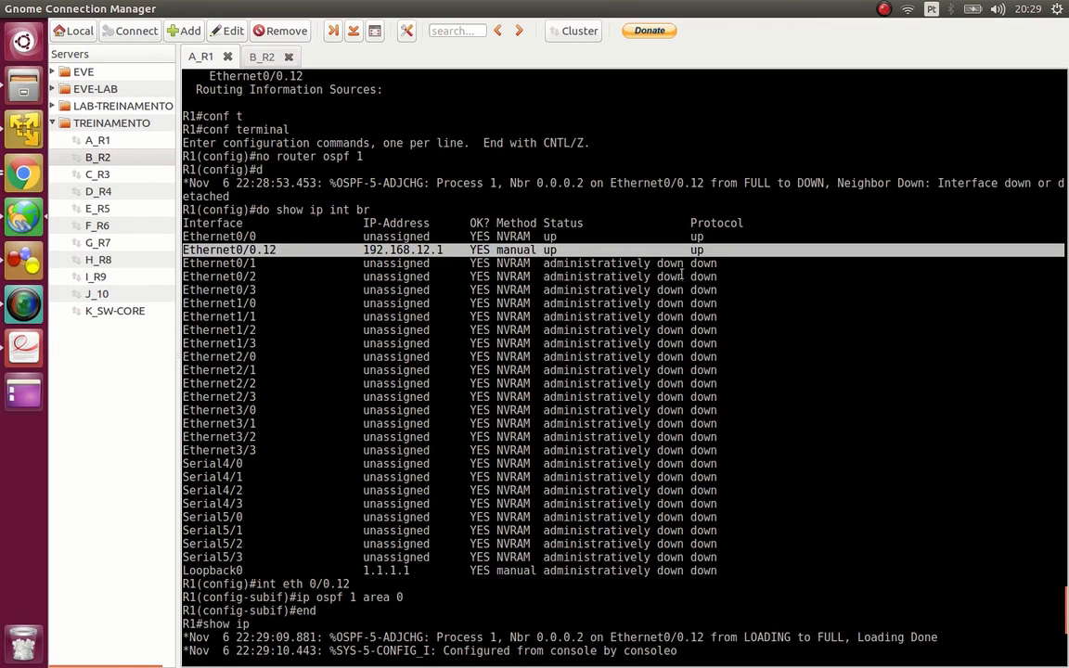
{"action": "double_click", "coordinate": [566, 571]}
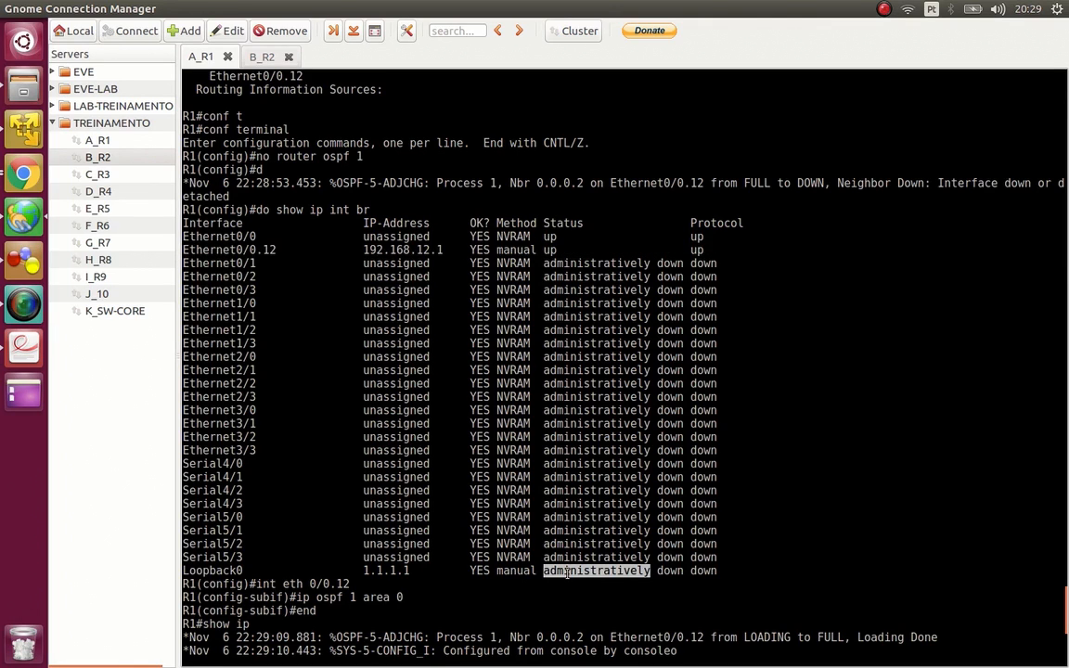
{"action": "left_click_drag", "start_coordinate": [243, 464], "coordinate": [713, 461]}
{"action": "double_click", "coordinate": [713, 463]}
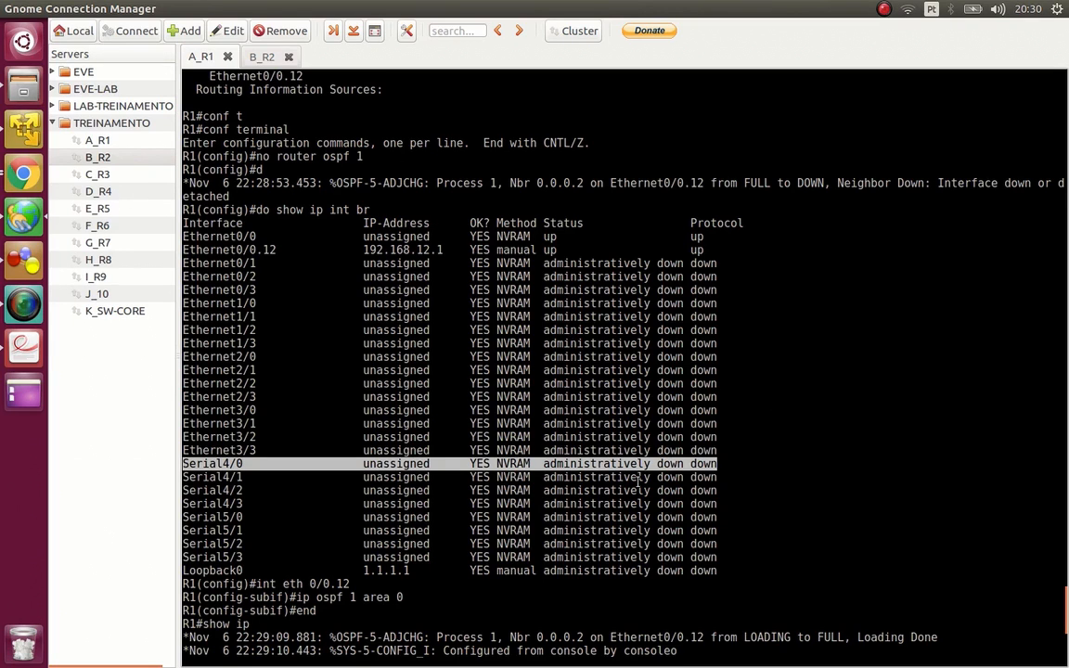
{"action": "type", "text": "proto"}
{"action": "key", "text": "Return"}
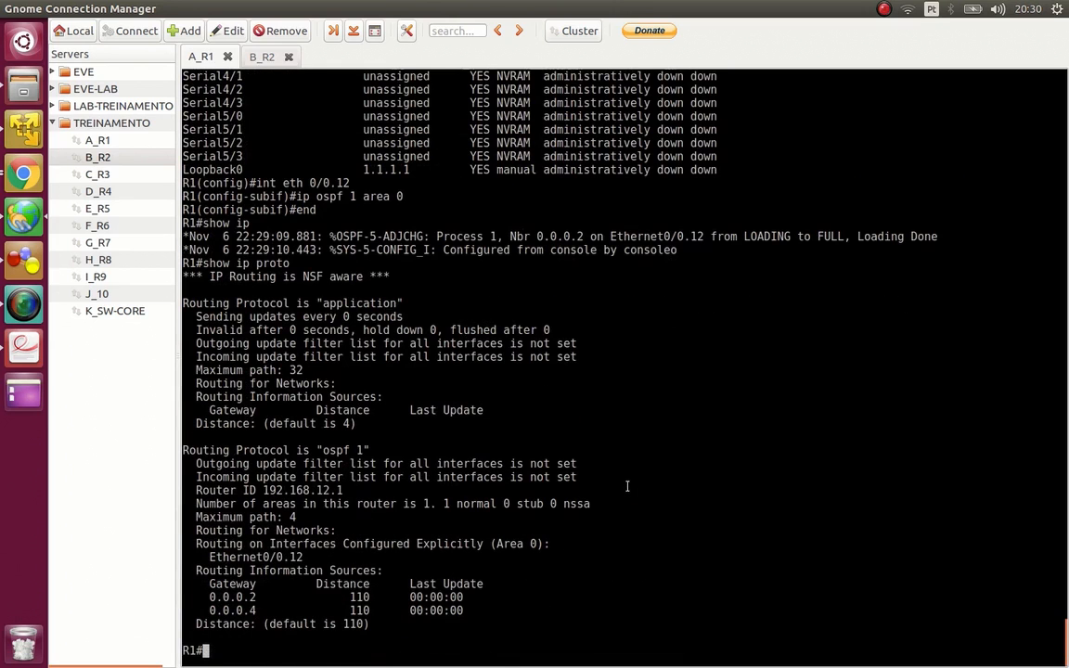
- Try to display R1's link-state database with the command show ospf database
{"action": "type", "text": "show ospf data"}
{"action": "key", "text": "Tab"}
{"action": "key", "text": "Return"}
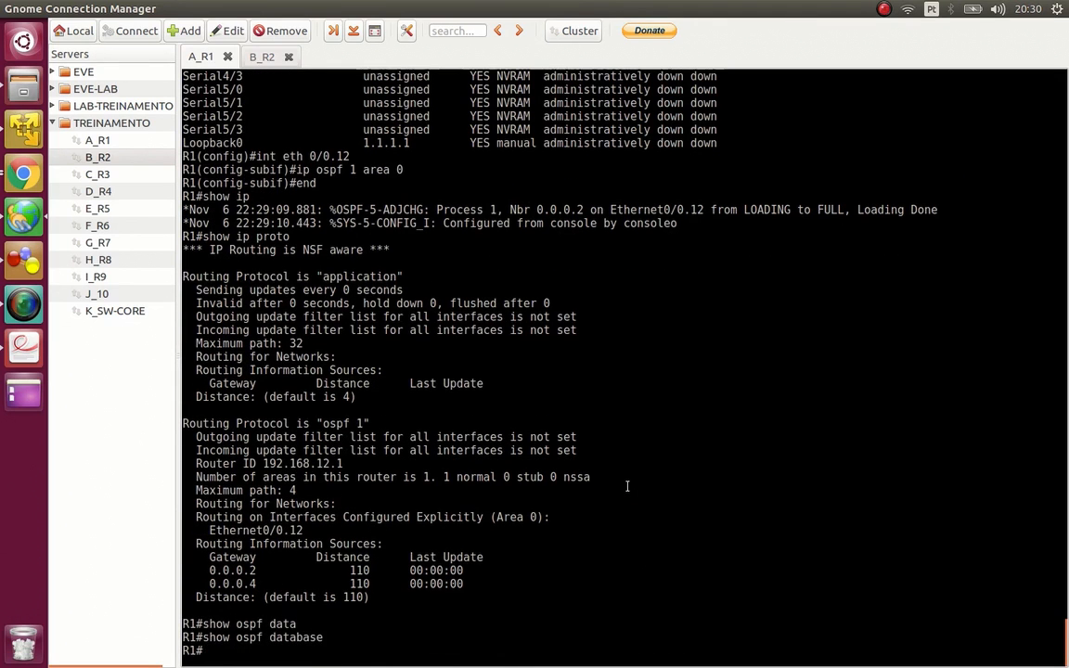
- Display R1's OSPF link-state database with show ip ospf database
{"action": "type", "text": "show ip ospf data"}
{"action": "key", "text": "Tab"}
{"action": "key", "text": "Return"}
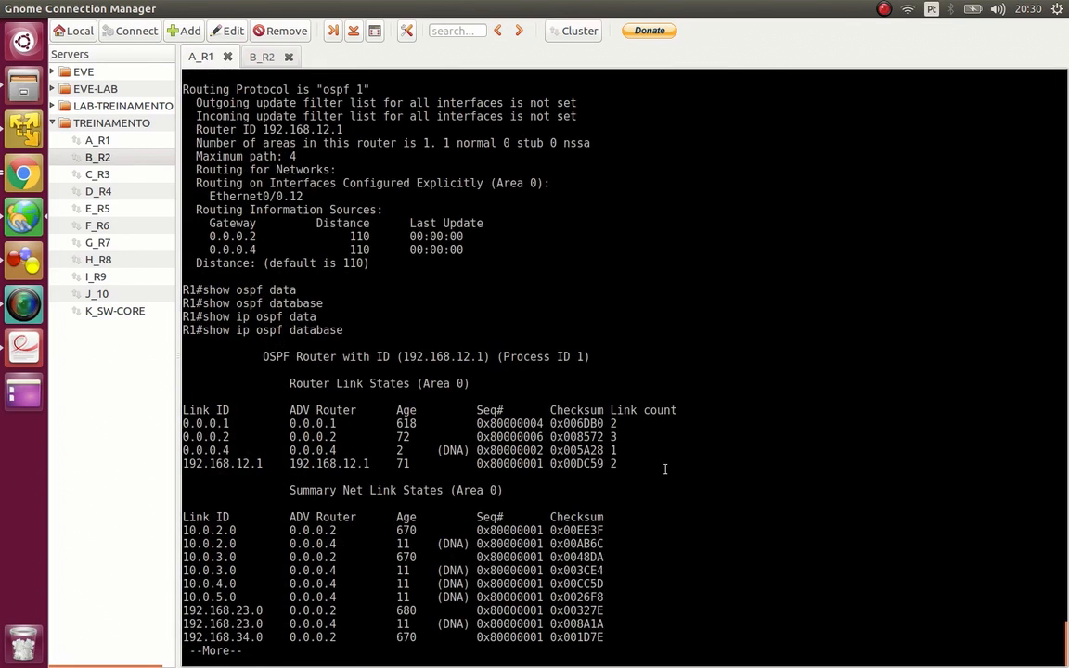
- Examine the link IDs and advertising routers in the router and summary link states through the end of the database listing
{"action": "double_click", "coordinate": [219, 427]}
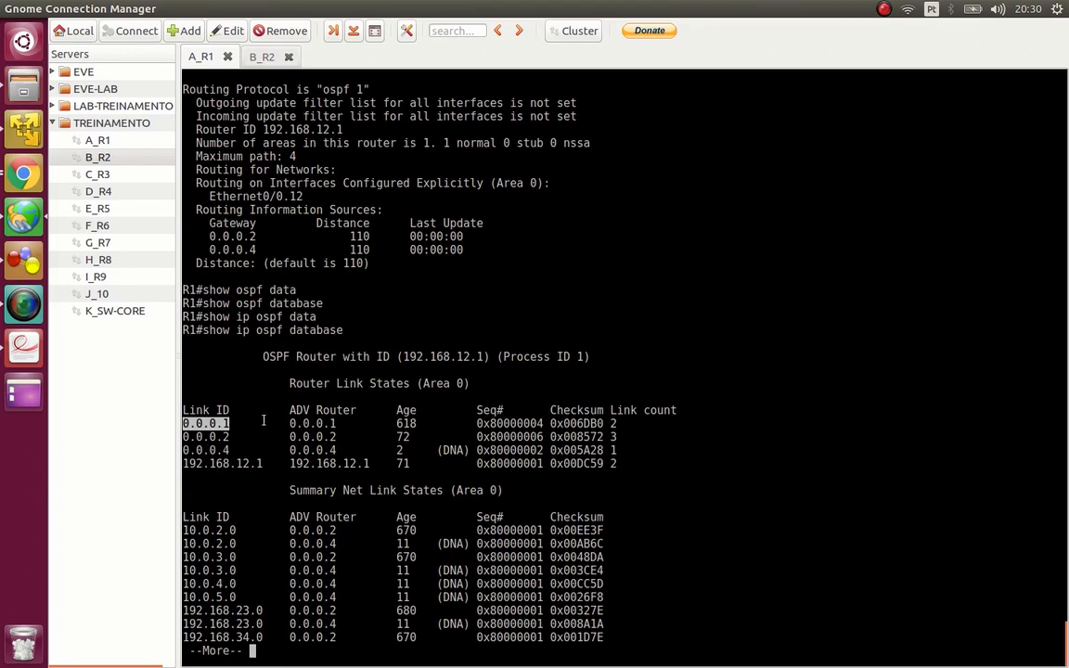
{"action": "double_click", "coordinate": [320, 427]}
{"action": "double_click", "coordinate": [314, 436]}
{"action": "double_click", "coordinate": [313, 450]}
{"action": "double_click", "coordinate": [325, 529]}
{"action": "double_click", "coordinate": [328, 544]}
{"action": "double_click", "coordinate": [333, 557]}
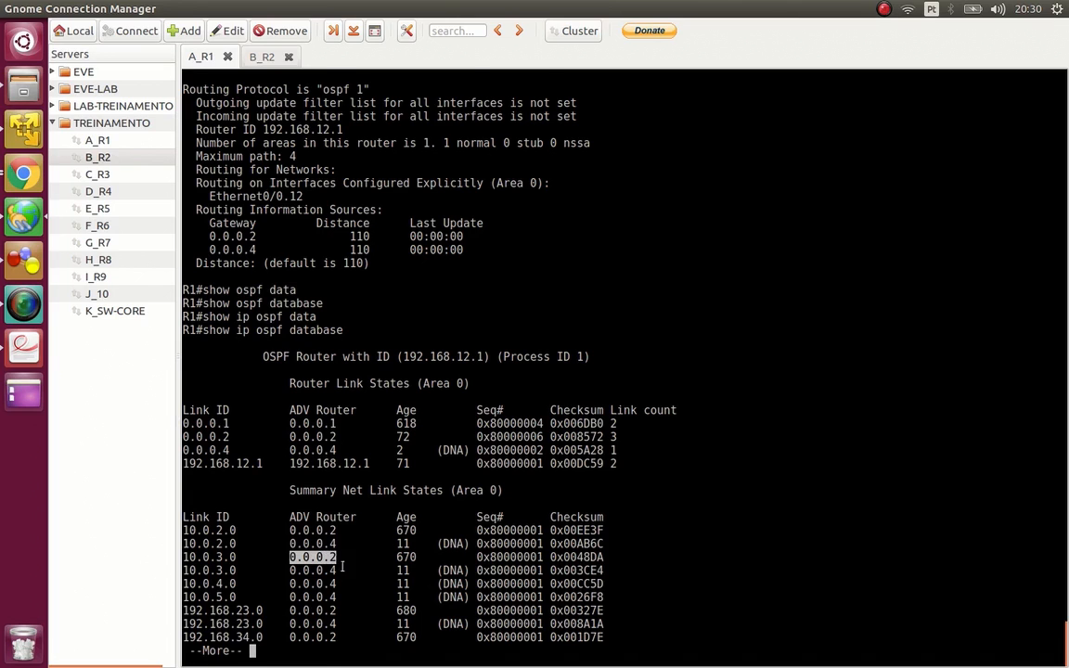
{"action": "key", "text": "space"}
{"action": "double_click", "coordinate": [314, 544]}
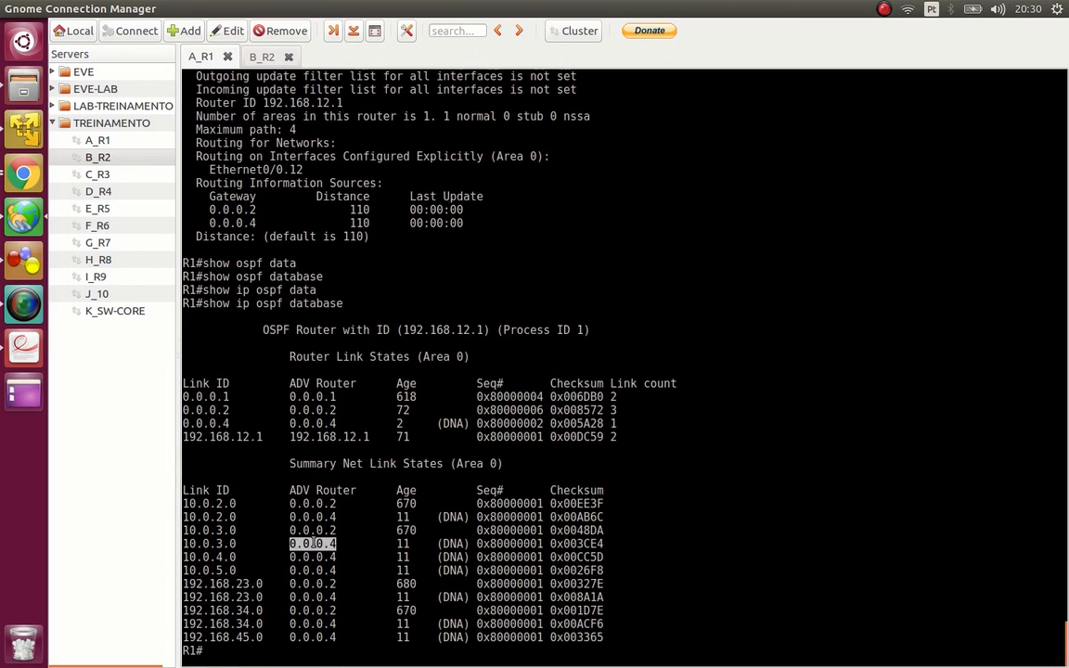
{"action": "double_click", "coordinate": [311, 397]}
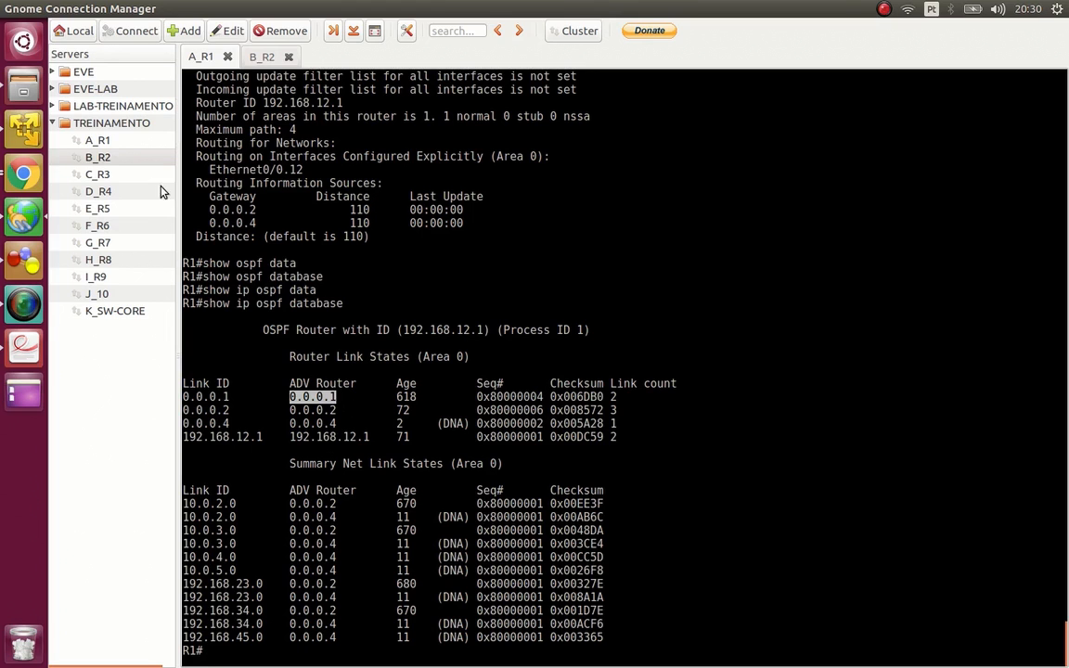
- Consult the Router ID slide in OSPF .pdf, return to Gnome Connection Manager and list R1's assigned interfaces with show ip int br | ex una
{"action": "left_click", "coordinate": [25, 349]}
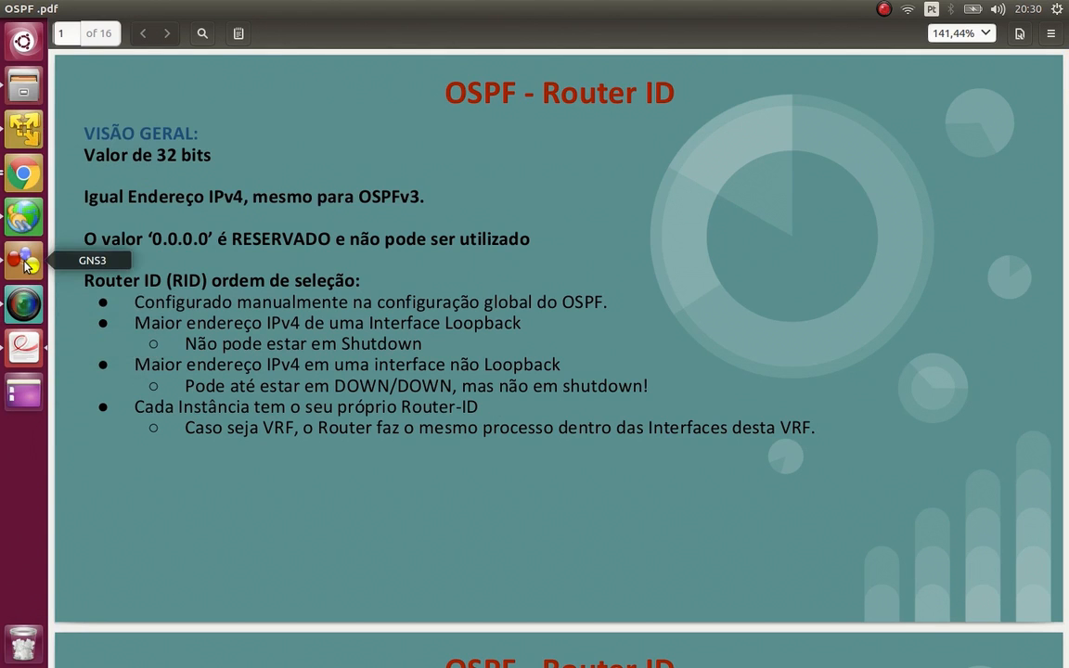
{"action": "left_click", "coordinate": [24, 216]}
{"action": "type", "text": "show ip int br"}
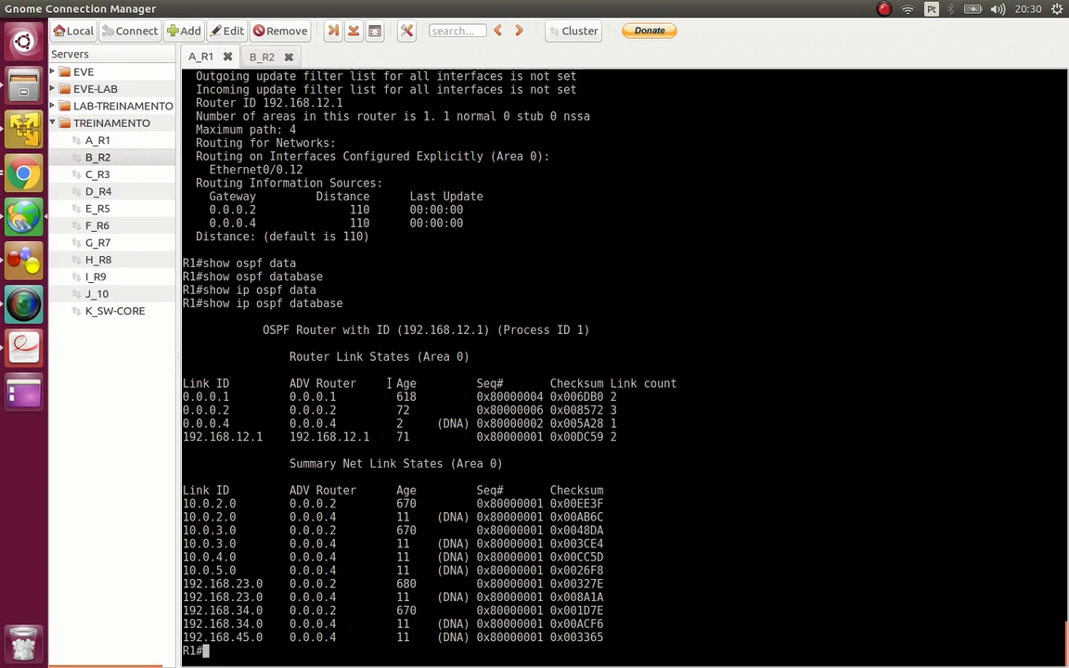
{"action": "type", "text": " | ex una"}
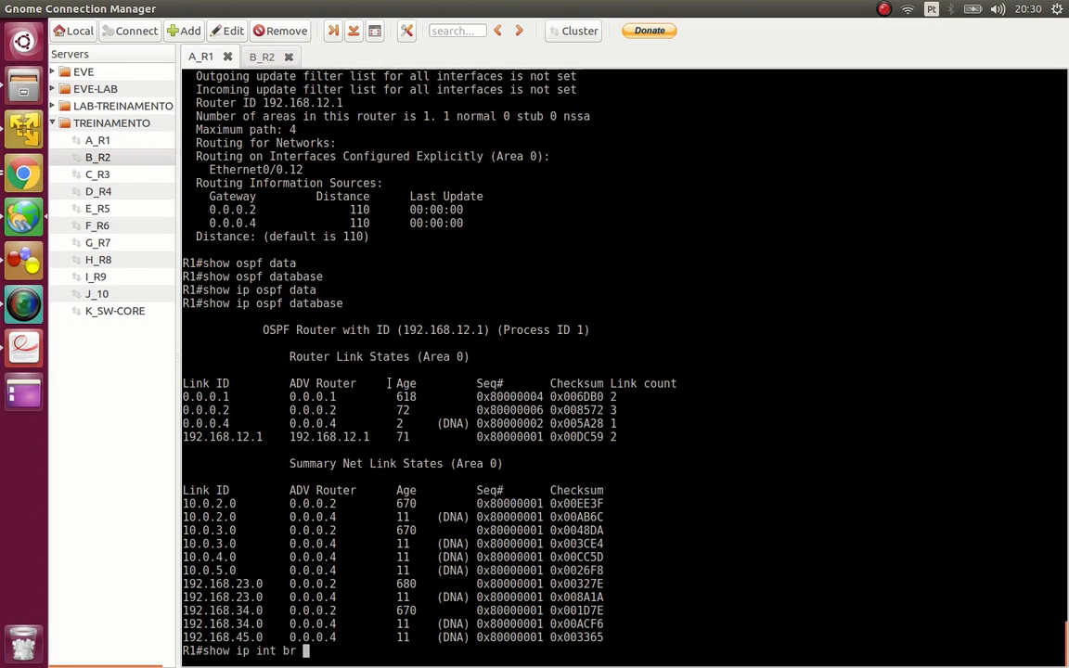
{"action": "key", "text": "Return"}
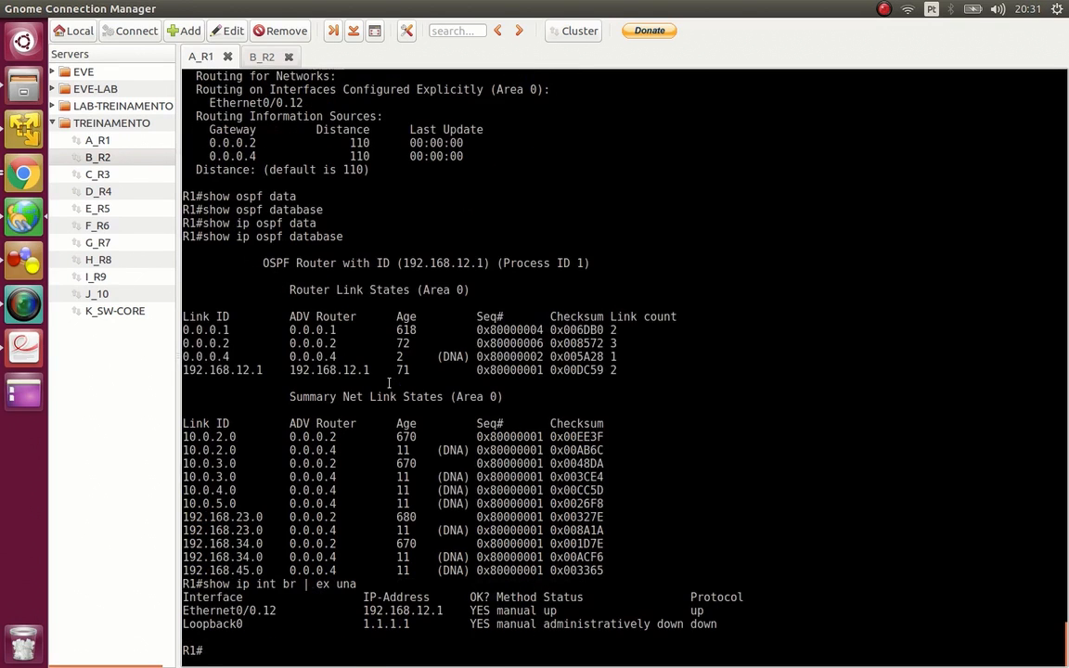
{"action": "left_click_drag", "start_coordinate": [438, 490], "coordinate": [467, 503]}
{"action": "left_click_drag", "start_coordinate": [363, 611], "coordinate": [707, 626]}
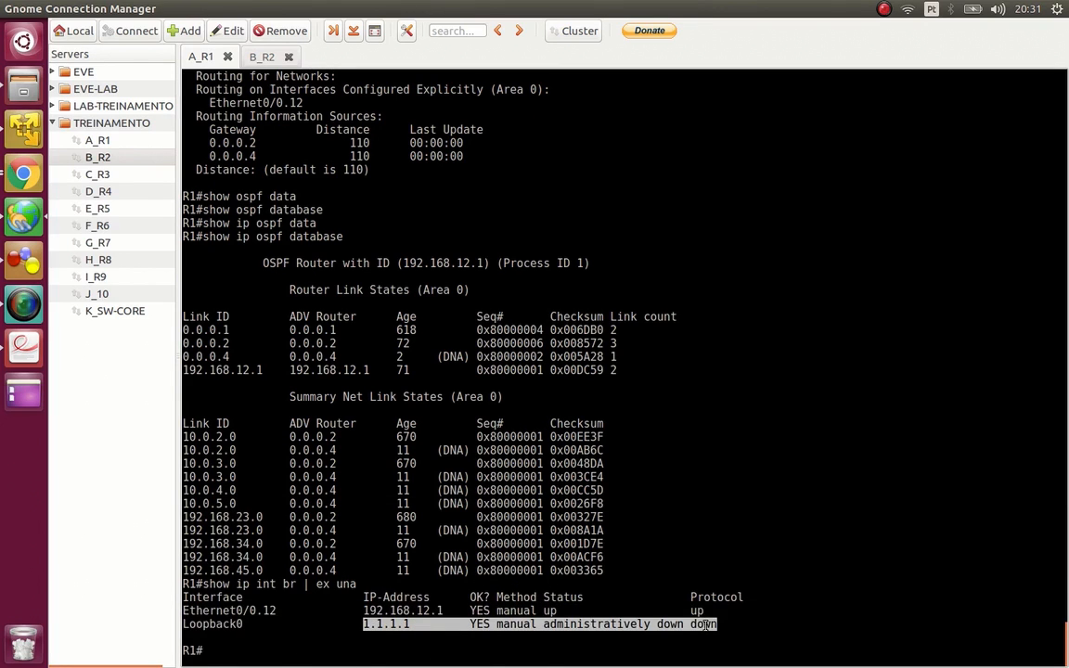
- Enter global configuration mode on R1 and start a second OSPF process with router ospf 2
{"action": "type", "text": "conf t"}
{"action": "key", "text": "Tab"}
{"action": "key", "text": "Return"}
{"action": "type", "text": "router ospf 2"}
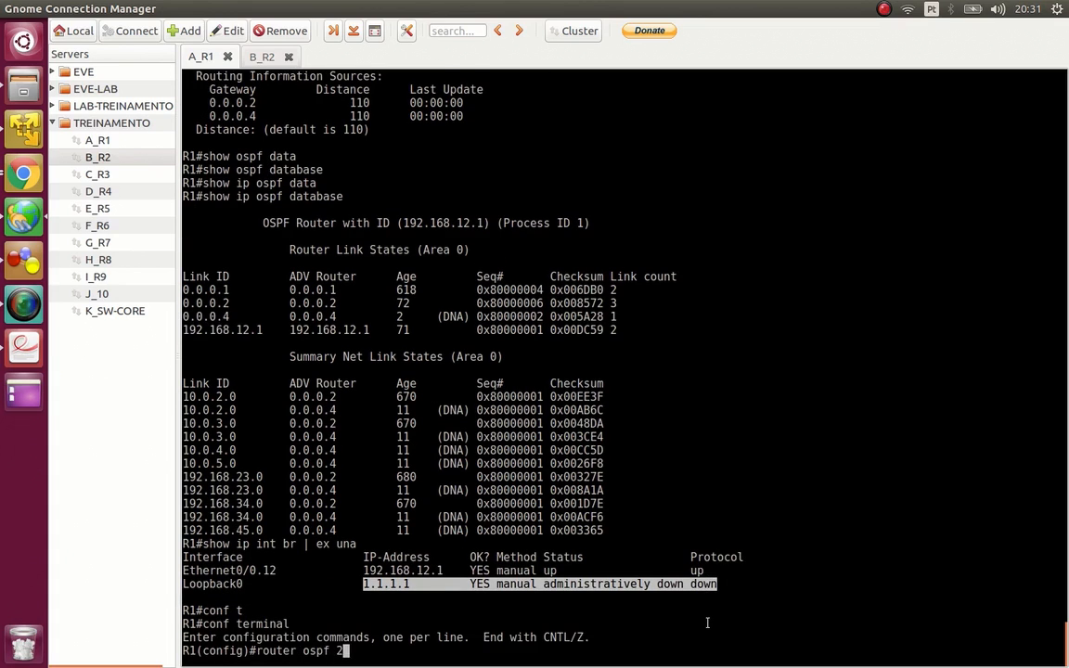
{"action": "key", "text": "Return"}
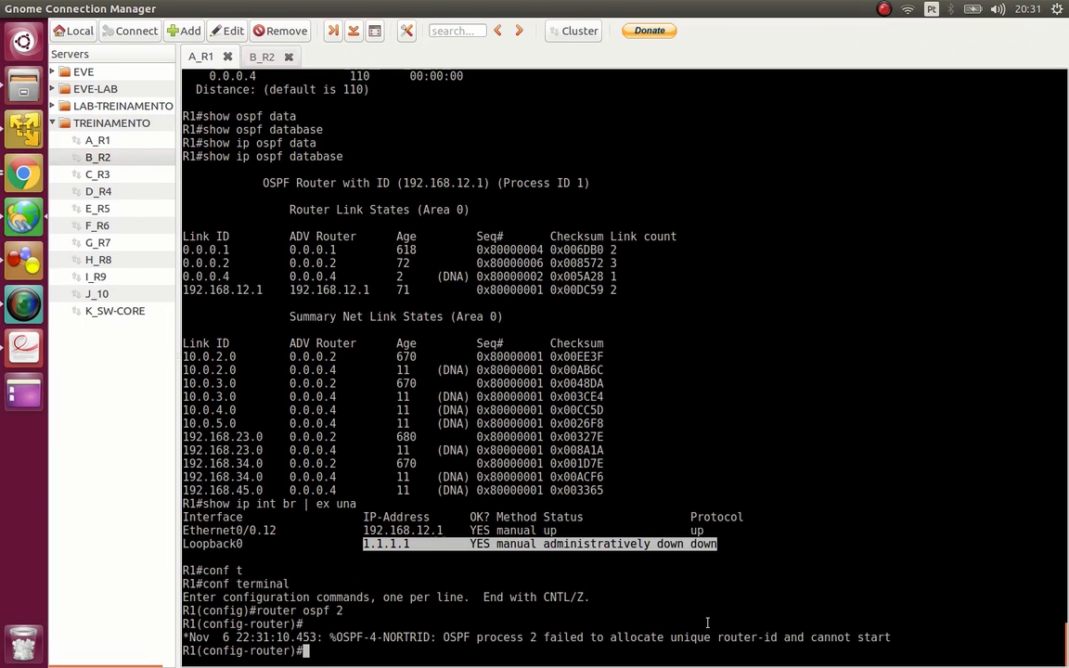
- Clear the terminal highlight and switch to OSPF .pdf to review the router ID selection order
{"action": "left_click", "coordinate": [682, 546]}
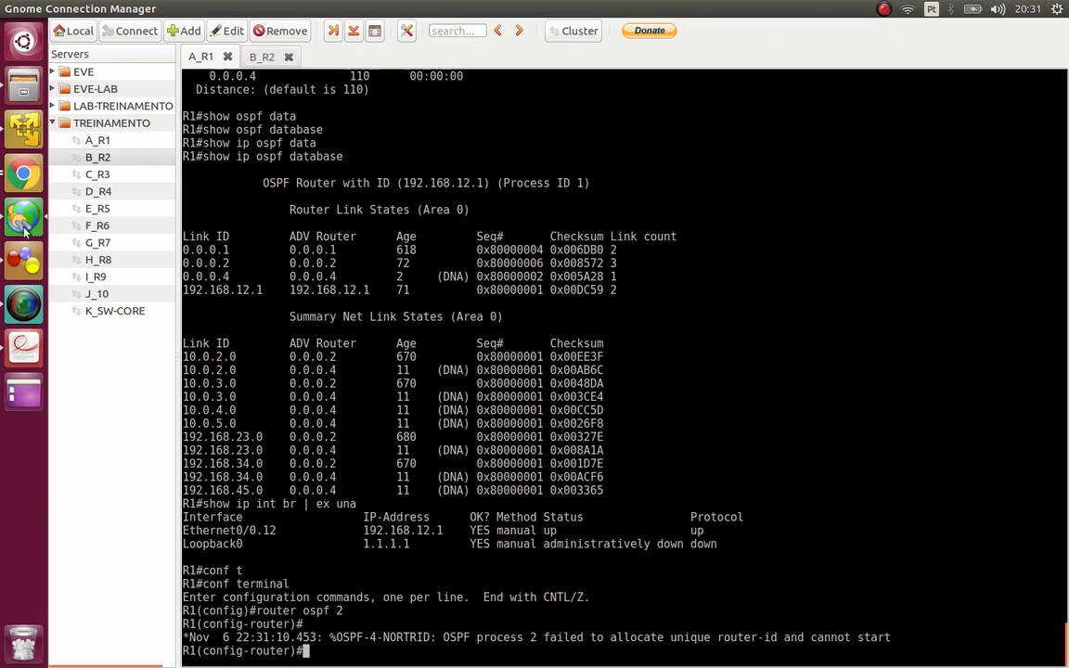
{"action": "left_click", "coordinate": [22, 350]}
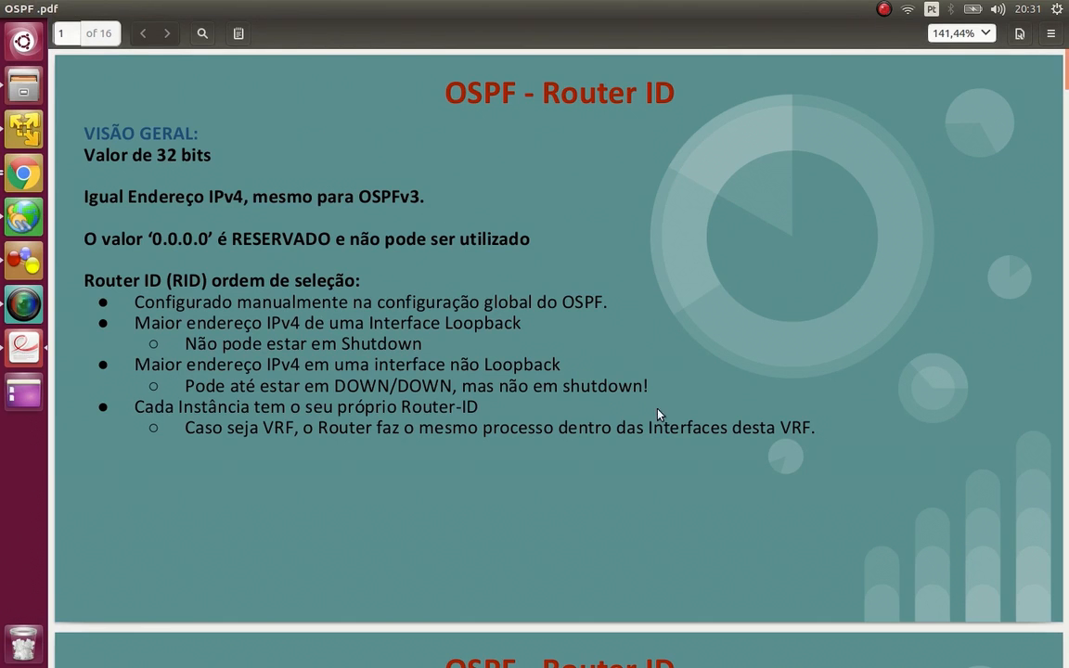